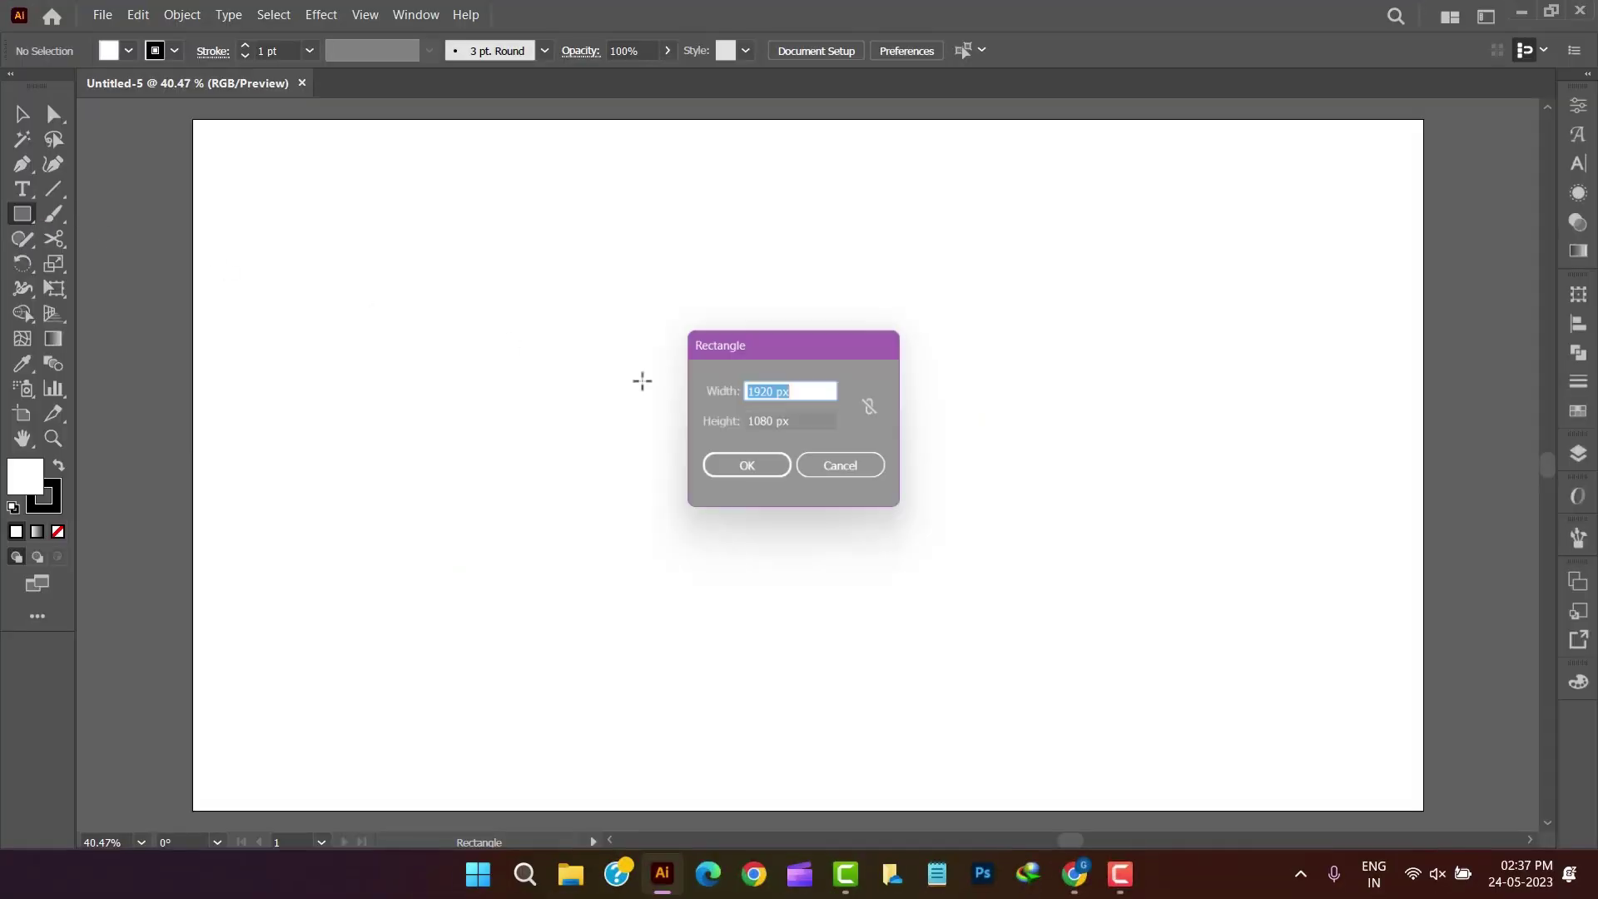
Center the 1920×1080 rectangle on the artboard and remove its outline.
left_click(748, 471)
left_click(892, 50)
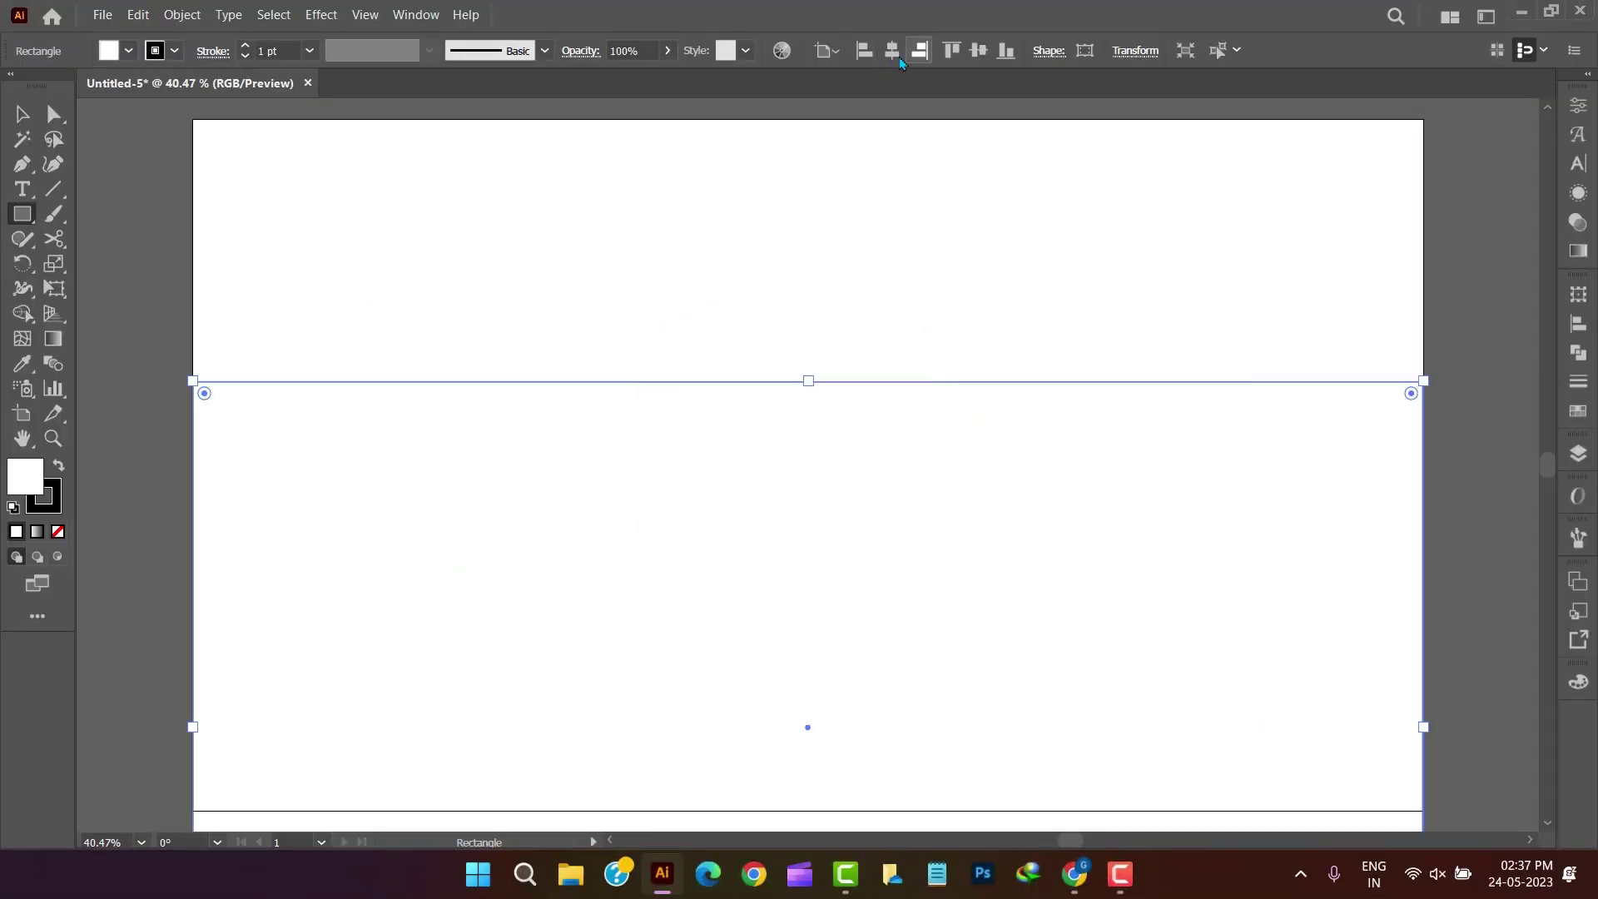
left_click(979, 50)
left_click(1579, 681)
Fill the rectangle with the Summer radial gradient and darken its outer stop to navy.
left_click(1579, 681)
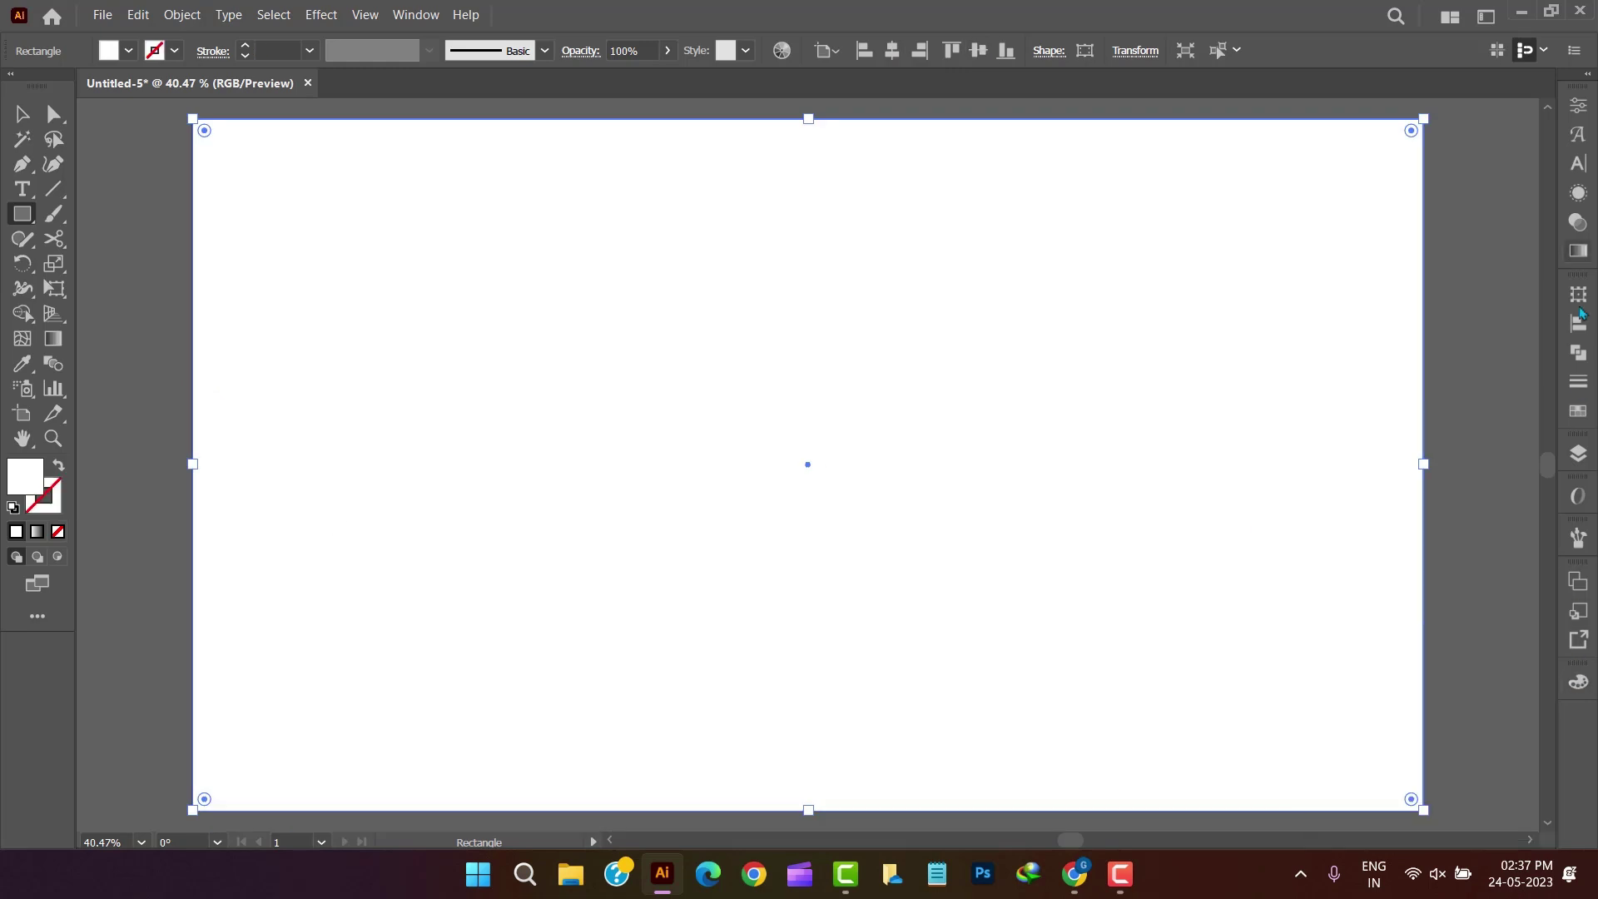
left_click(1579, 251)
left_click(1360, 131)
left_click(1267, 241)
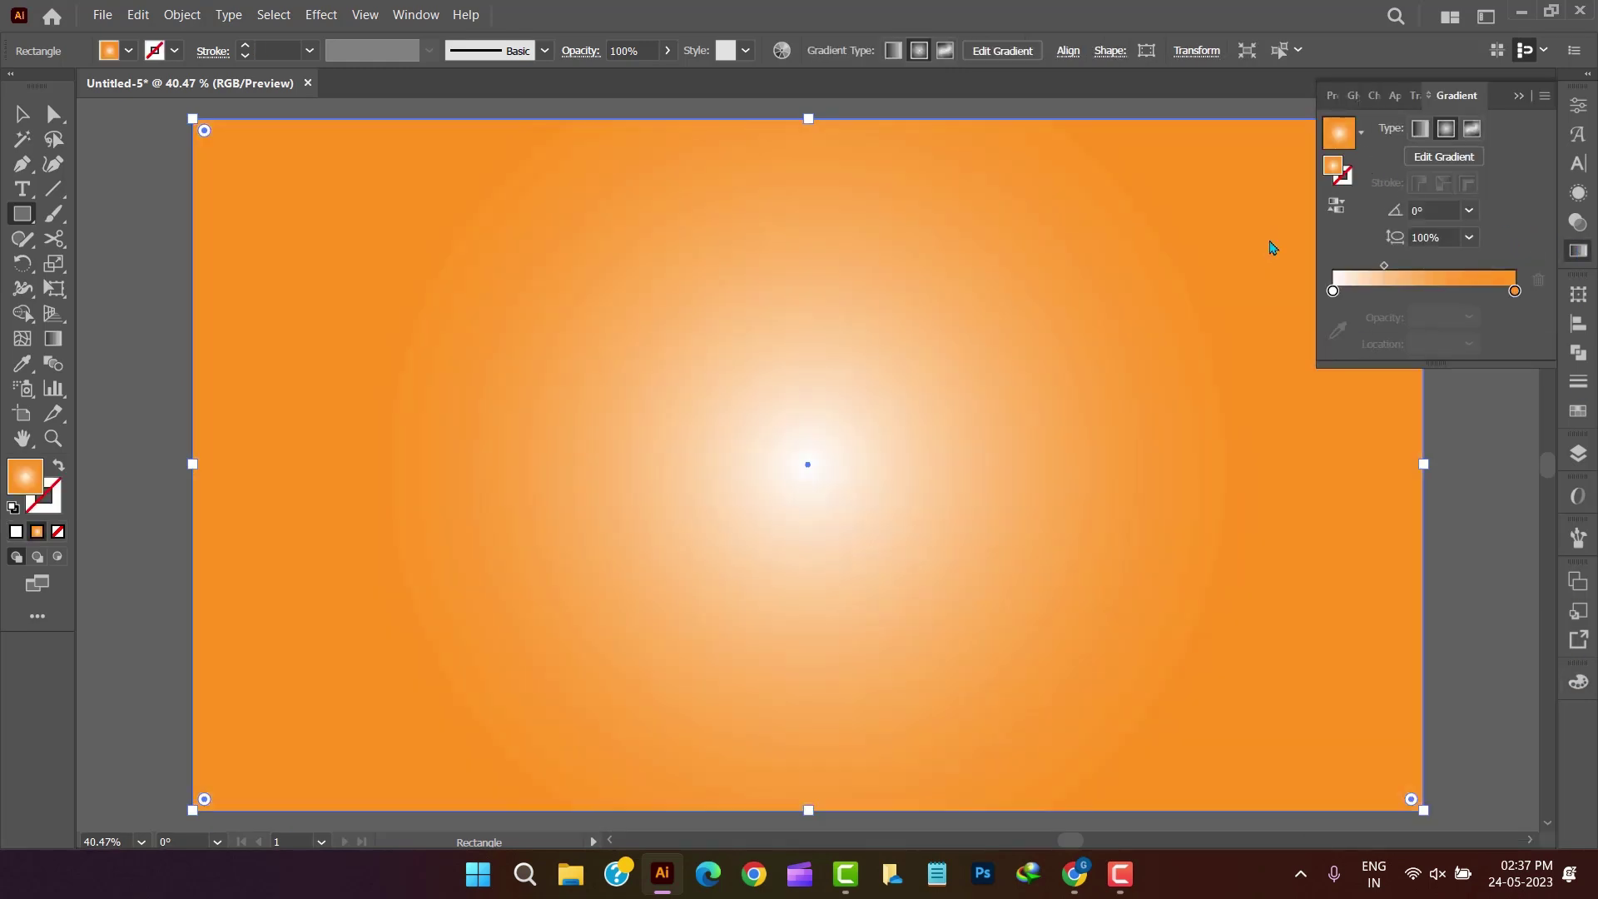
double_click(1515, 290)
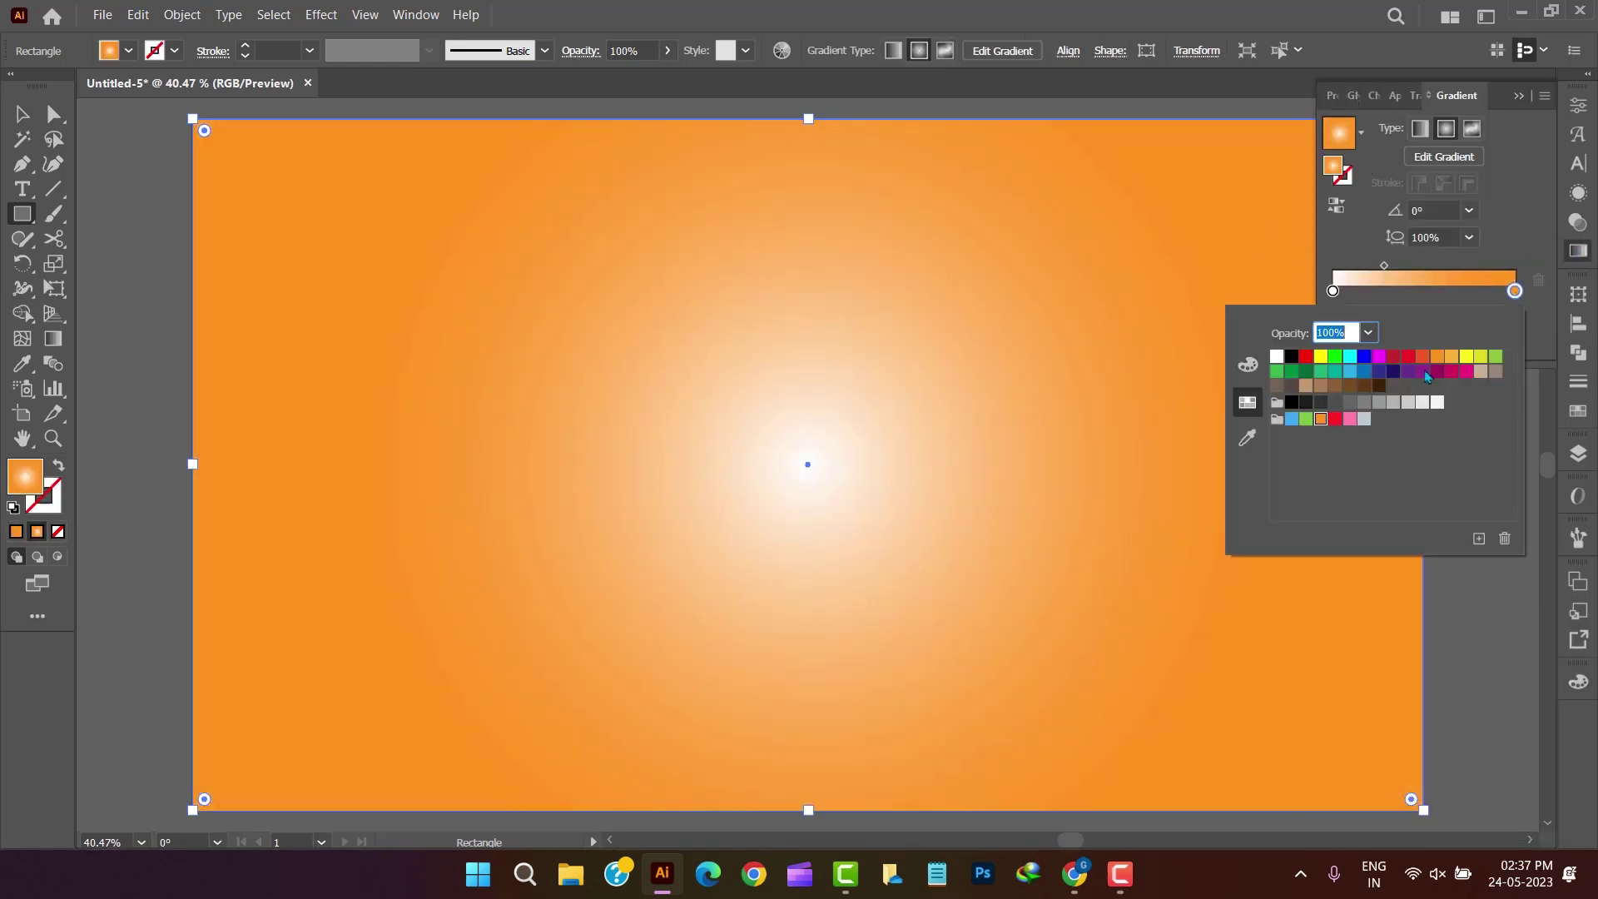
left_click(1248, 364)
left_click(1426, 497)
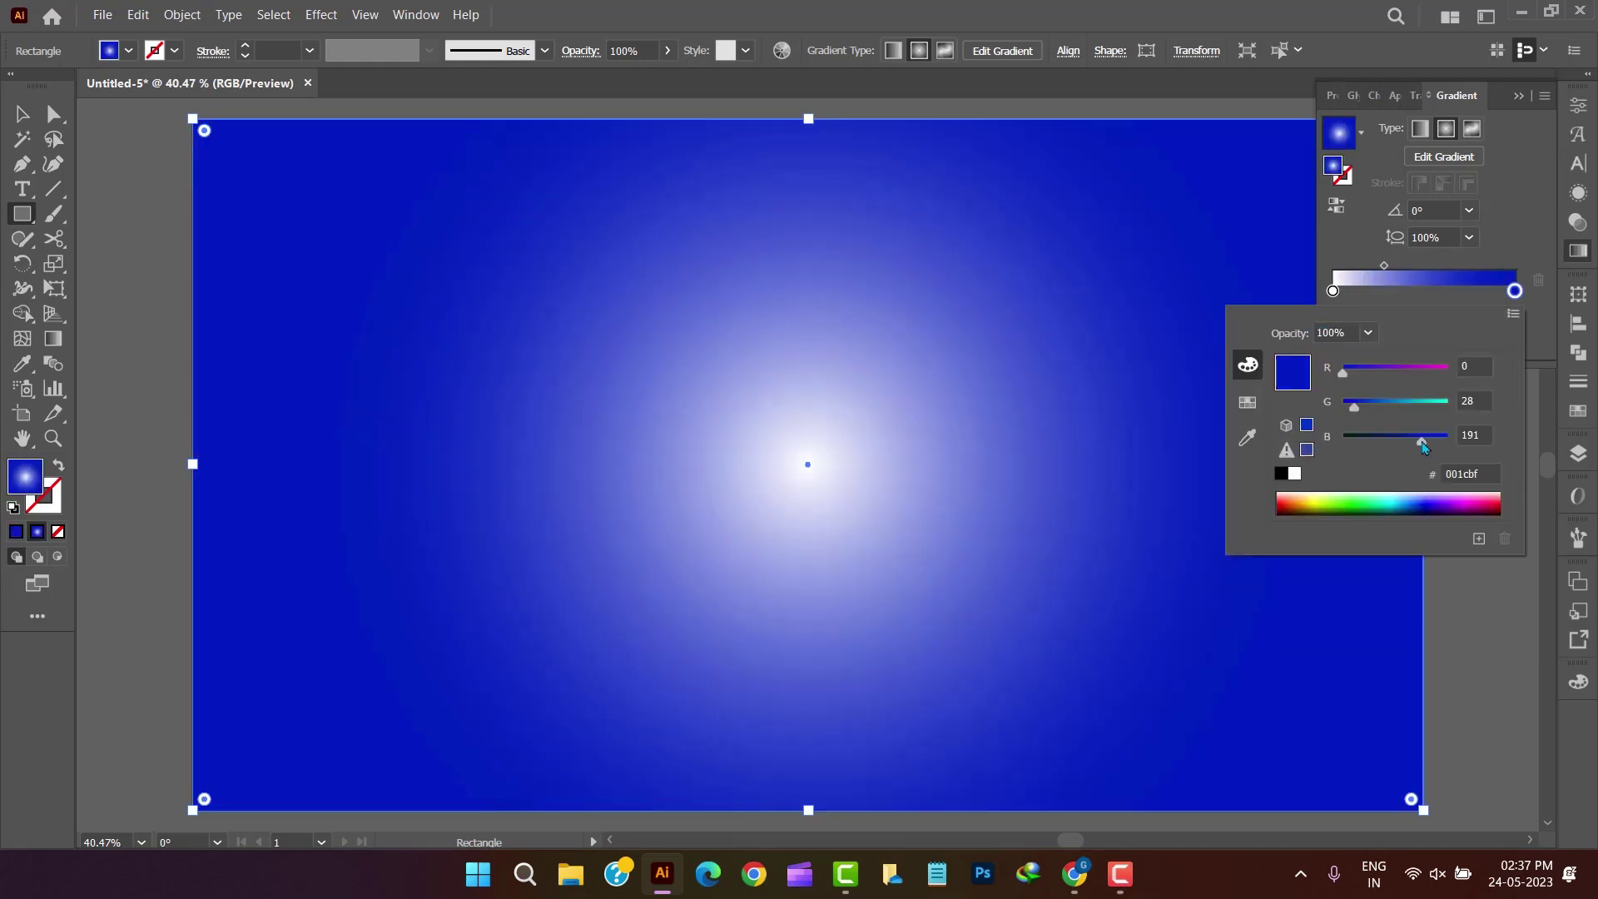
left_click_drag(1427, 445, 1354, 446)
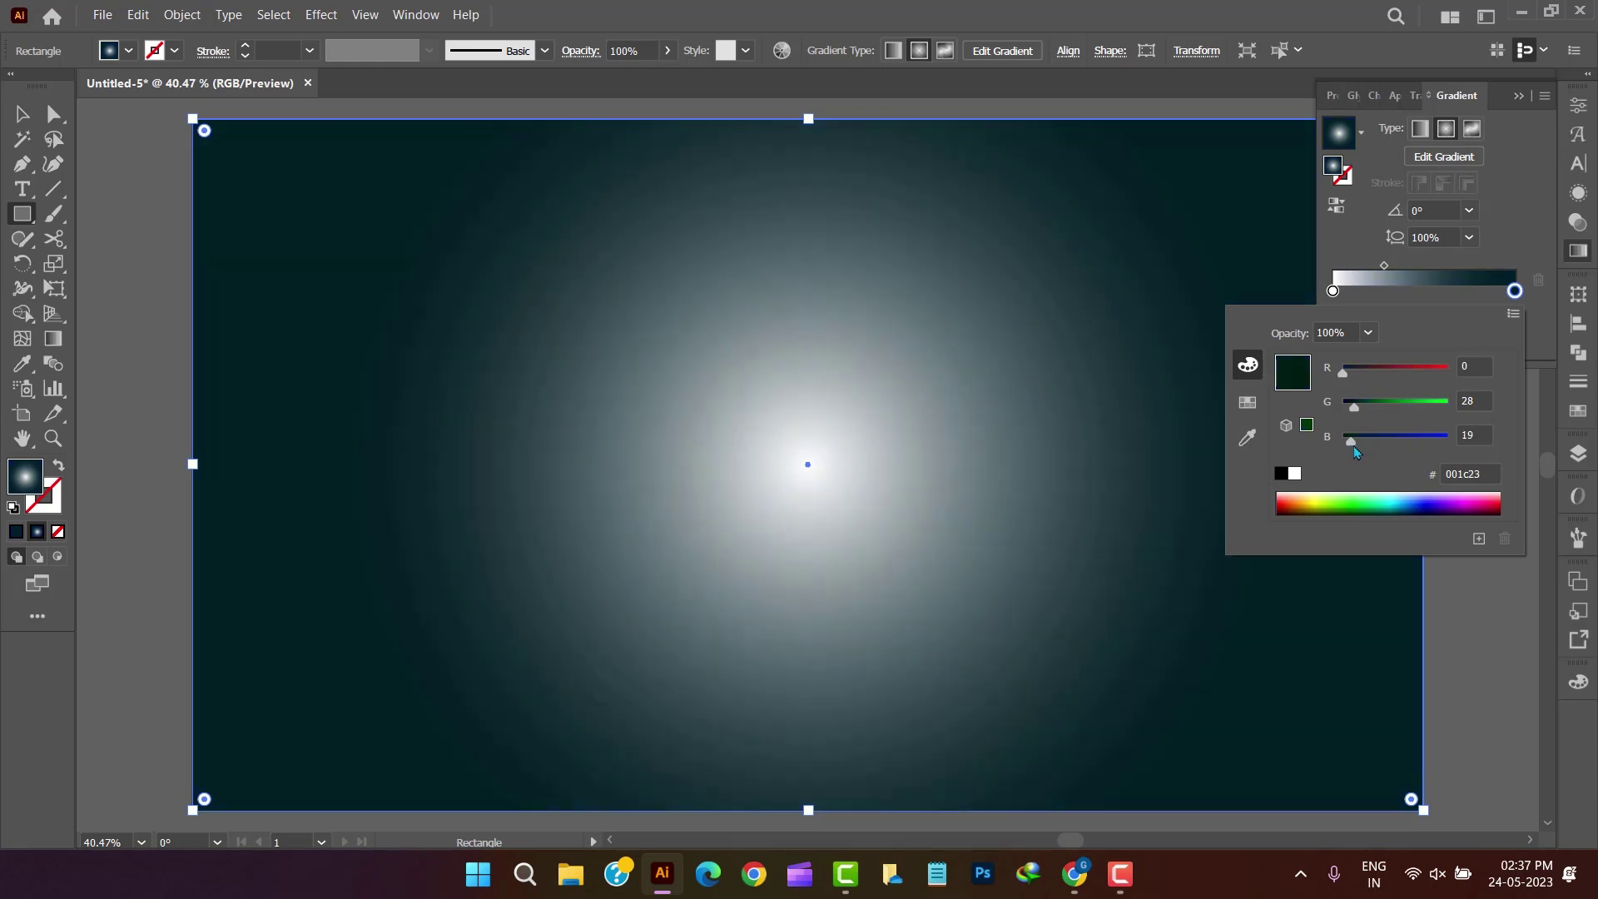
type("20")
key("Return")
Set the centre gradient stop to dark teal #002622.
double_click(1333, 291)
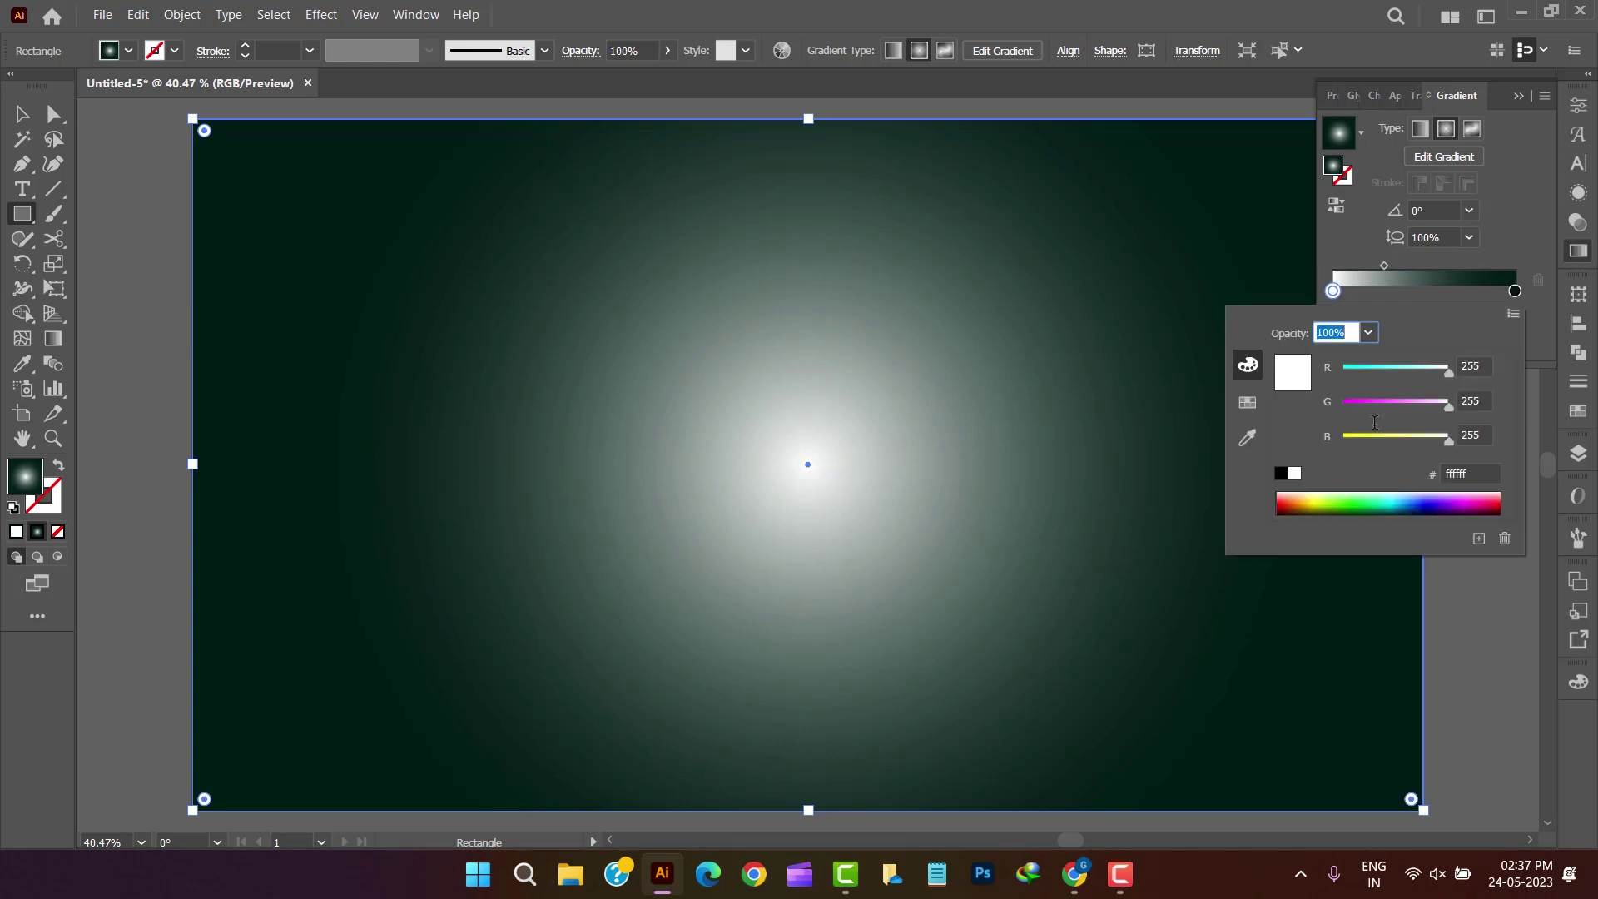
left_click(1406, 502)
left_click_drag(1406, 502, 1409, 510)
mouse_move(1384, 451)
left_mouse_down()
mouse_move(1353, 450)
mouse_move(1362, 413)
mouse_move(1361, 446)
left_mouse_up()
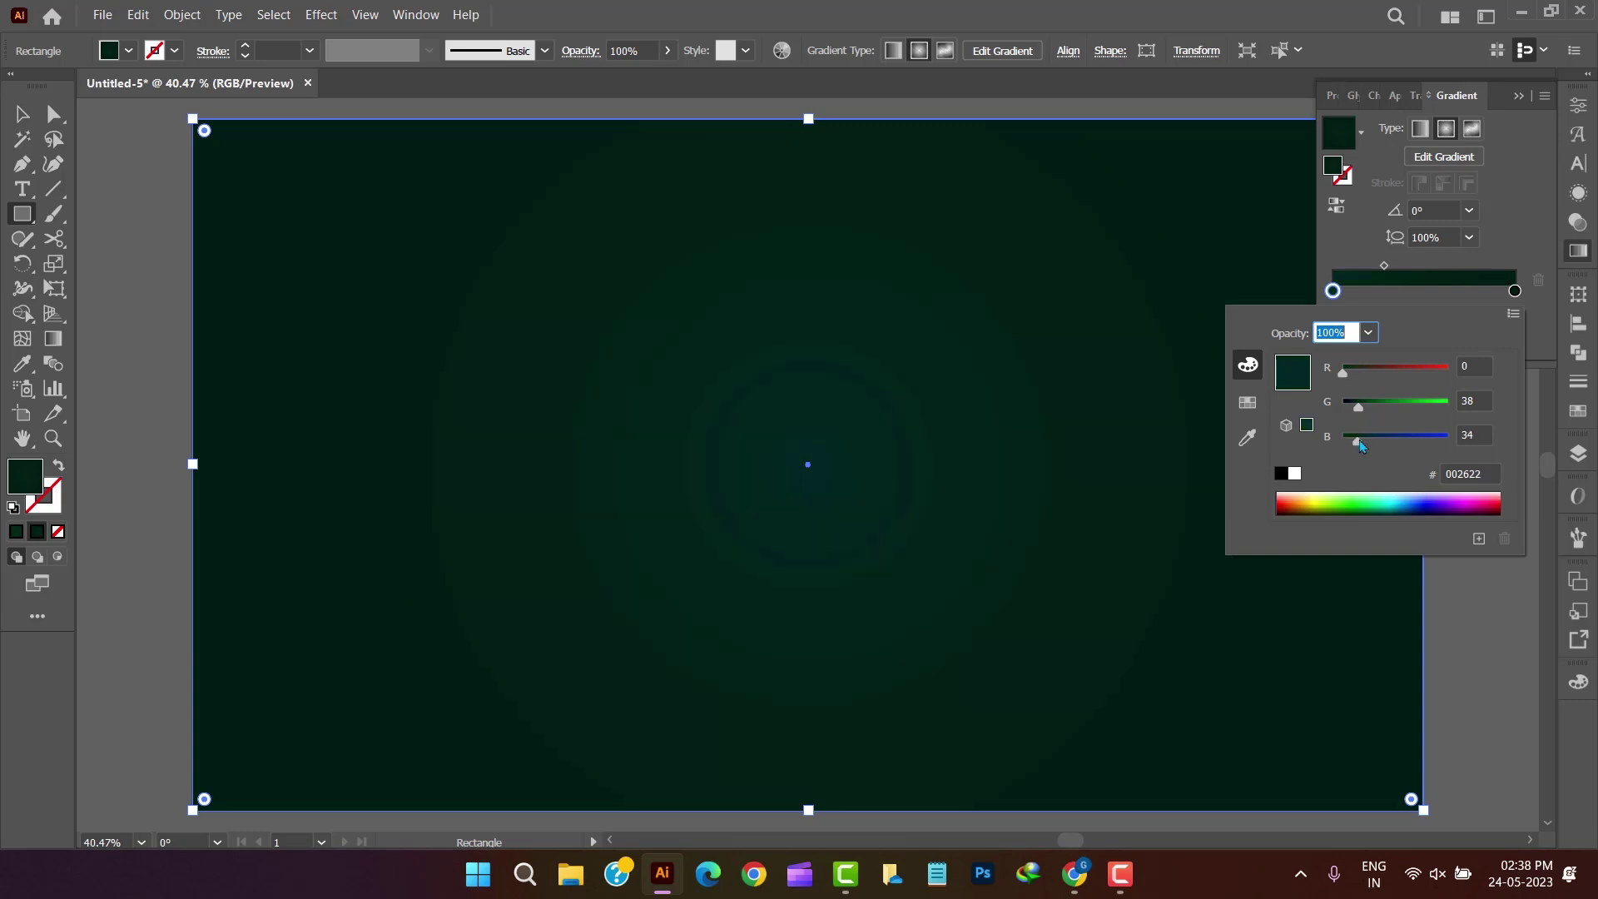
key("Tab")
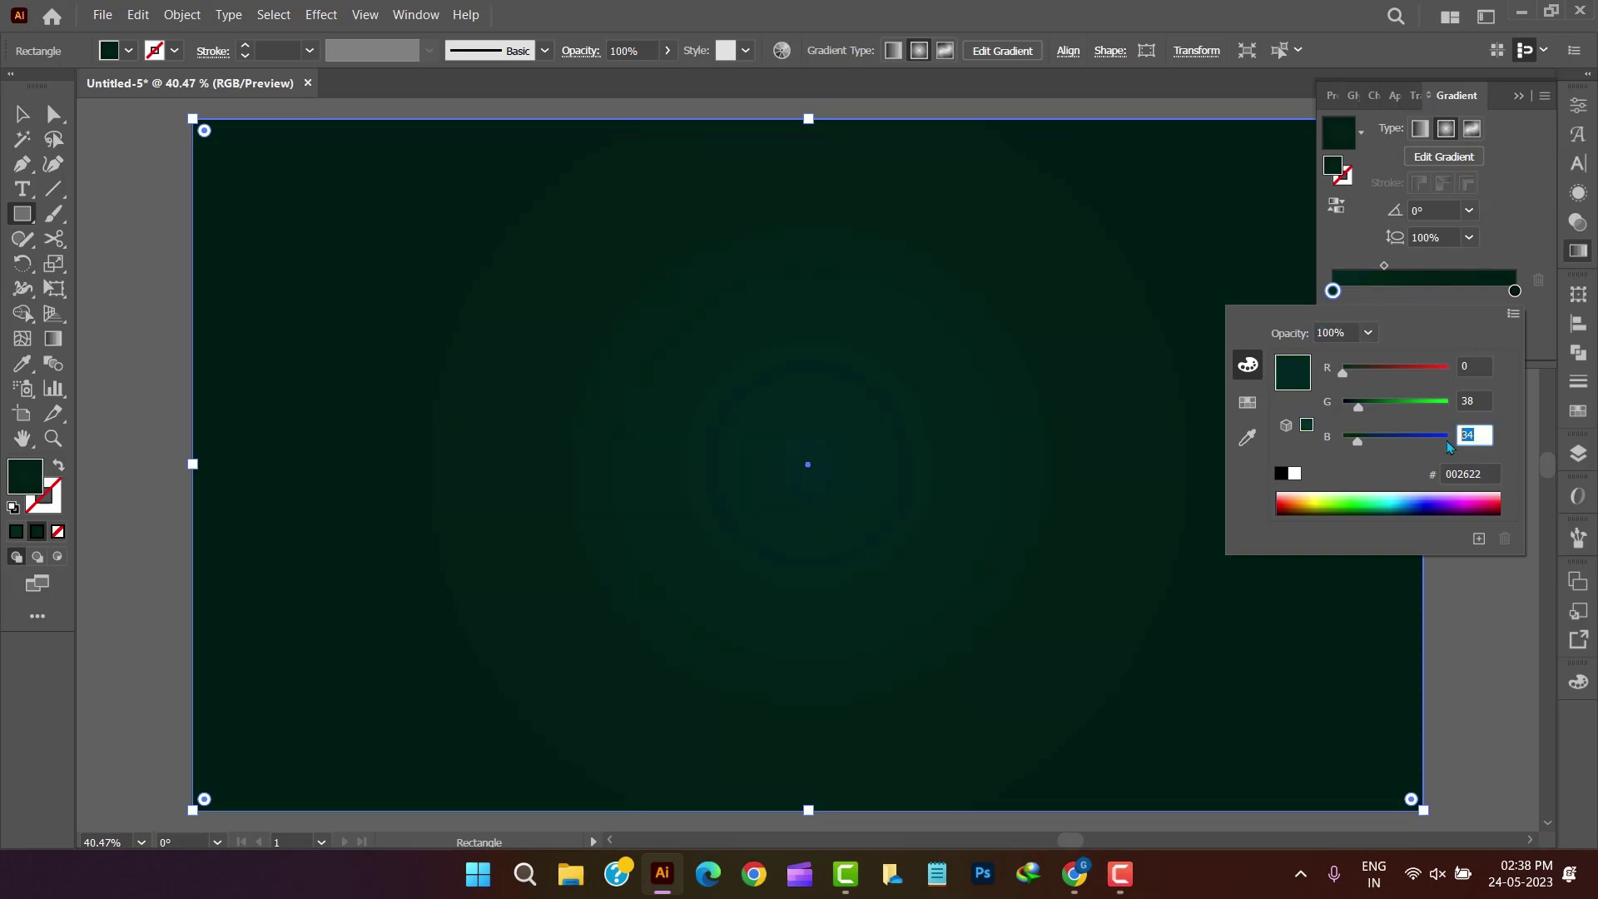
left_click(1522, 232)
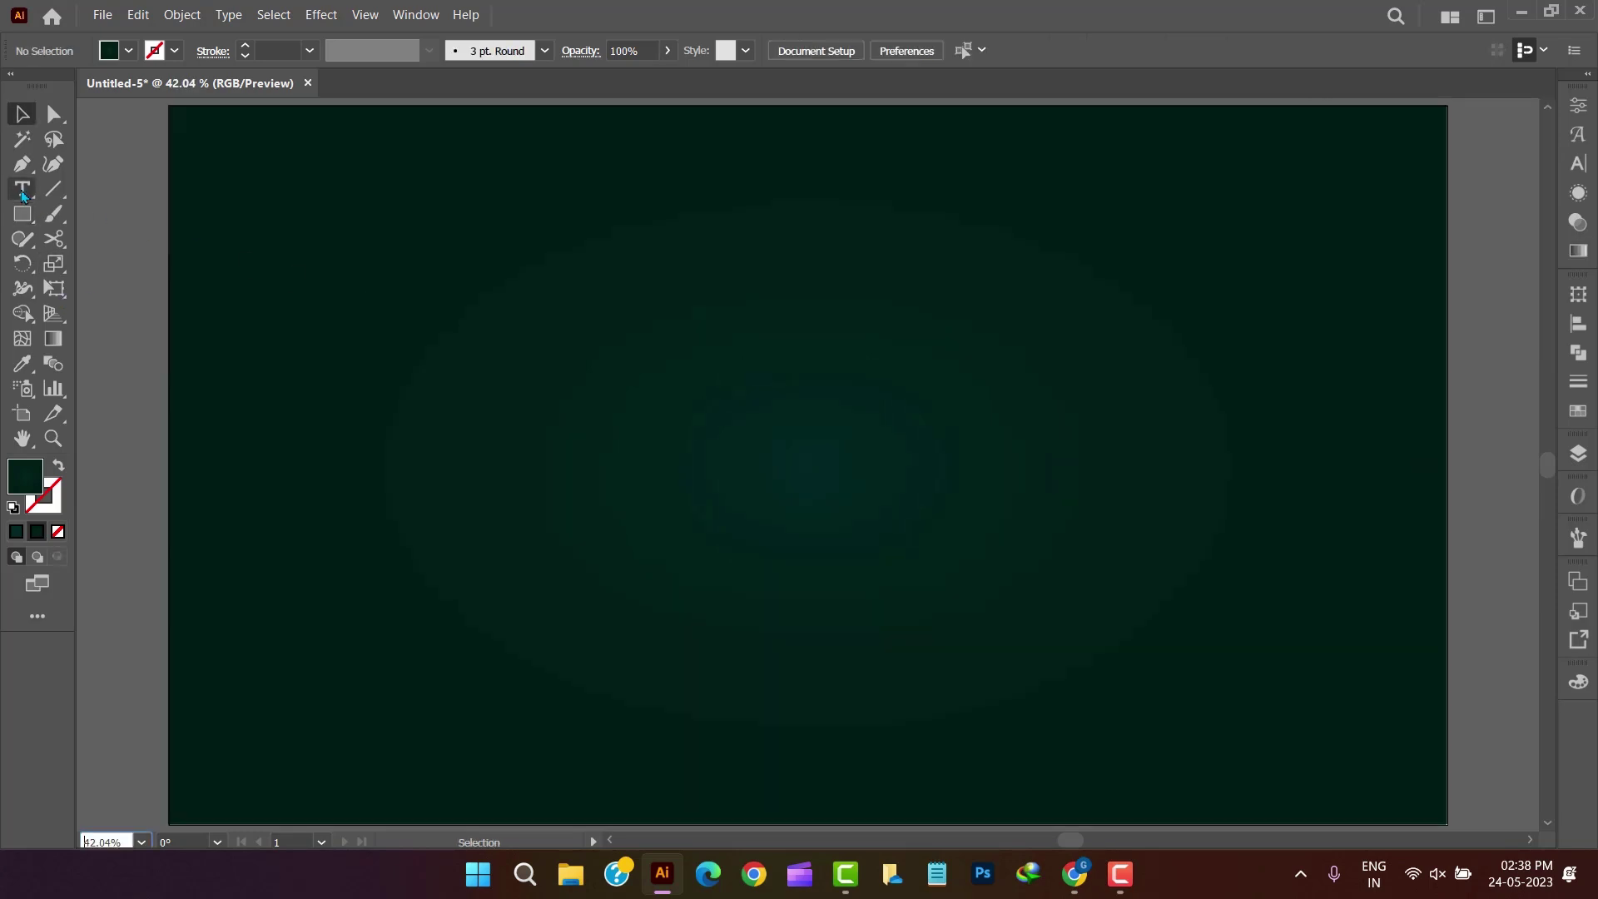
Place a 'Style' text object on the background and scale it up.
left_click(23, 194)
left_click(487, 442)
key("Escape")
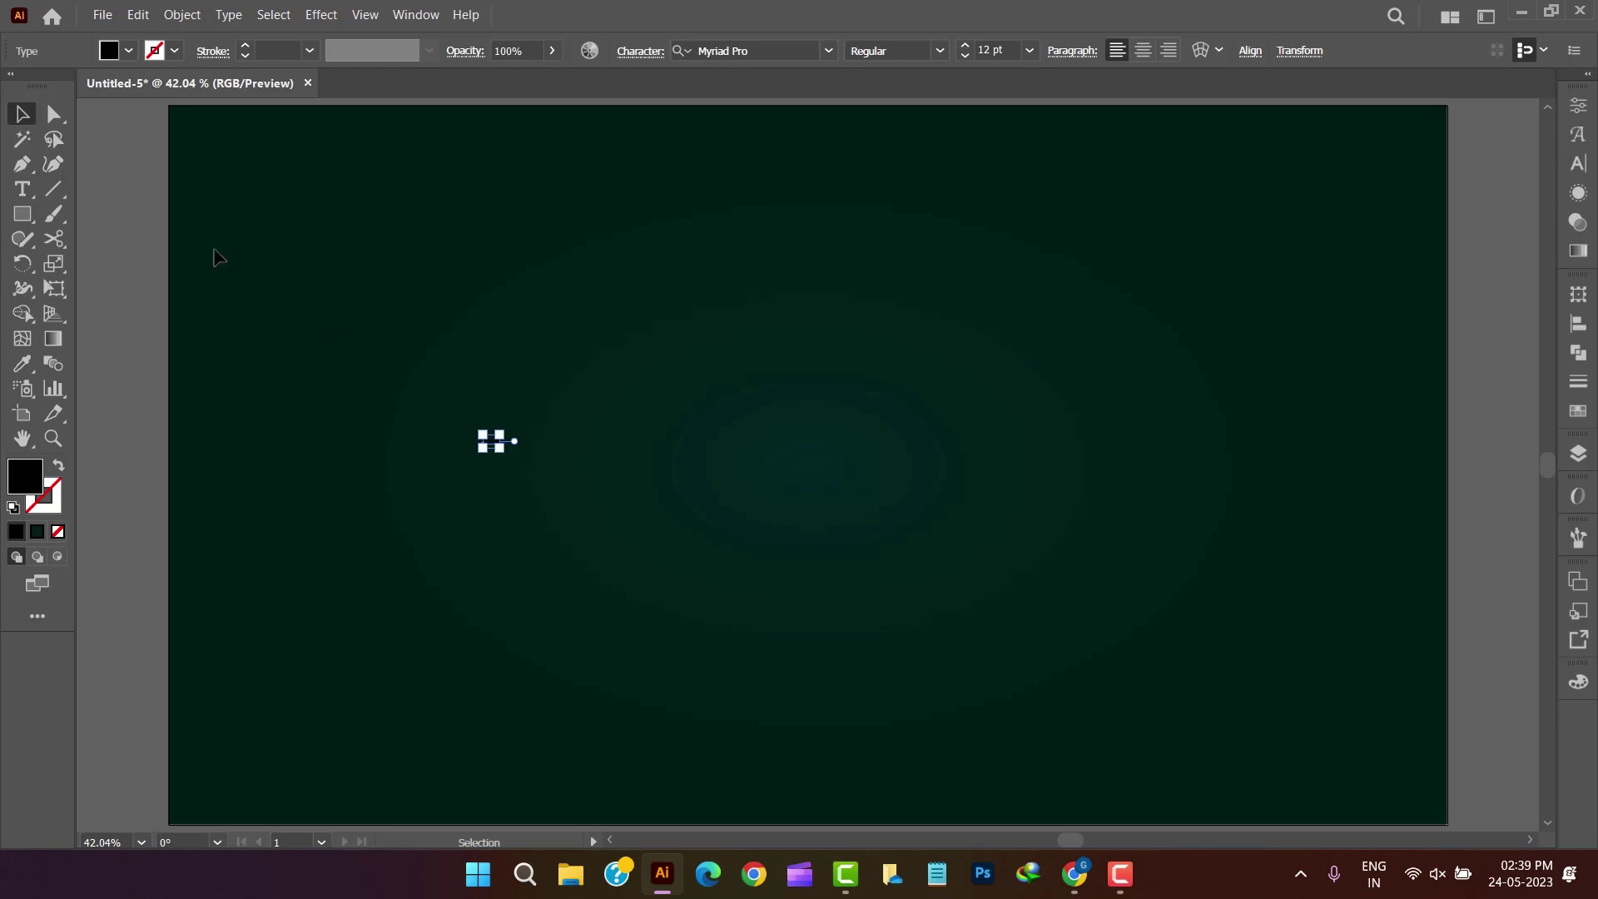
left_click_drag(504, 449, 1106, 678)
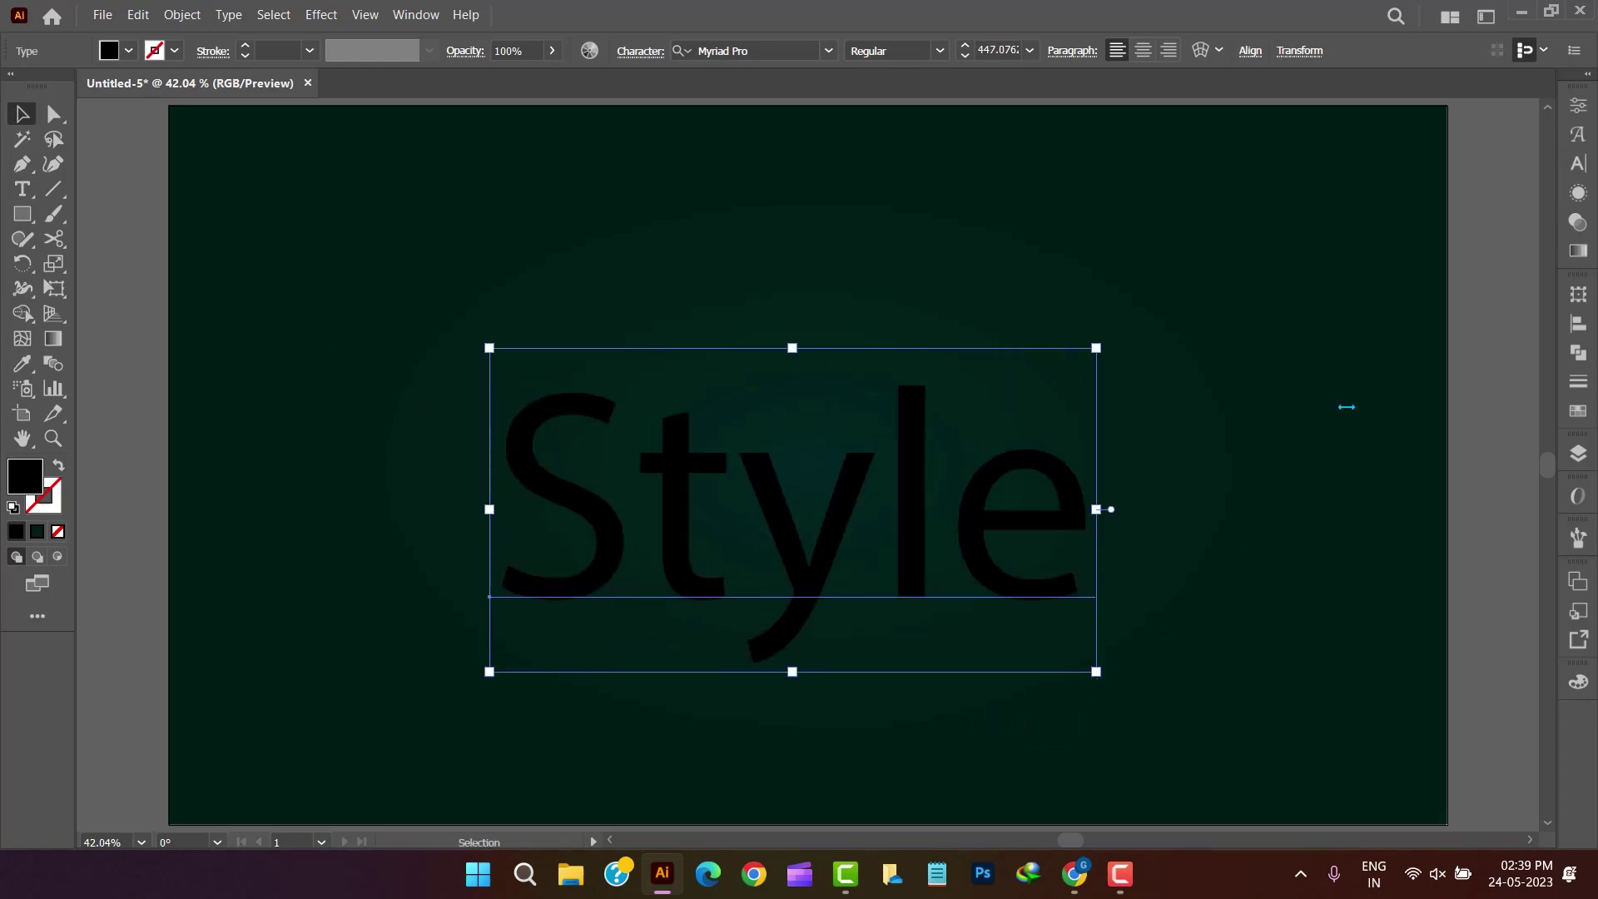
Set the Style text in the Sandblack script font.
left_click(1579, 163)
left_click(1539, 129)
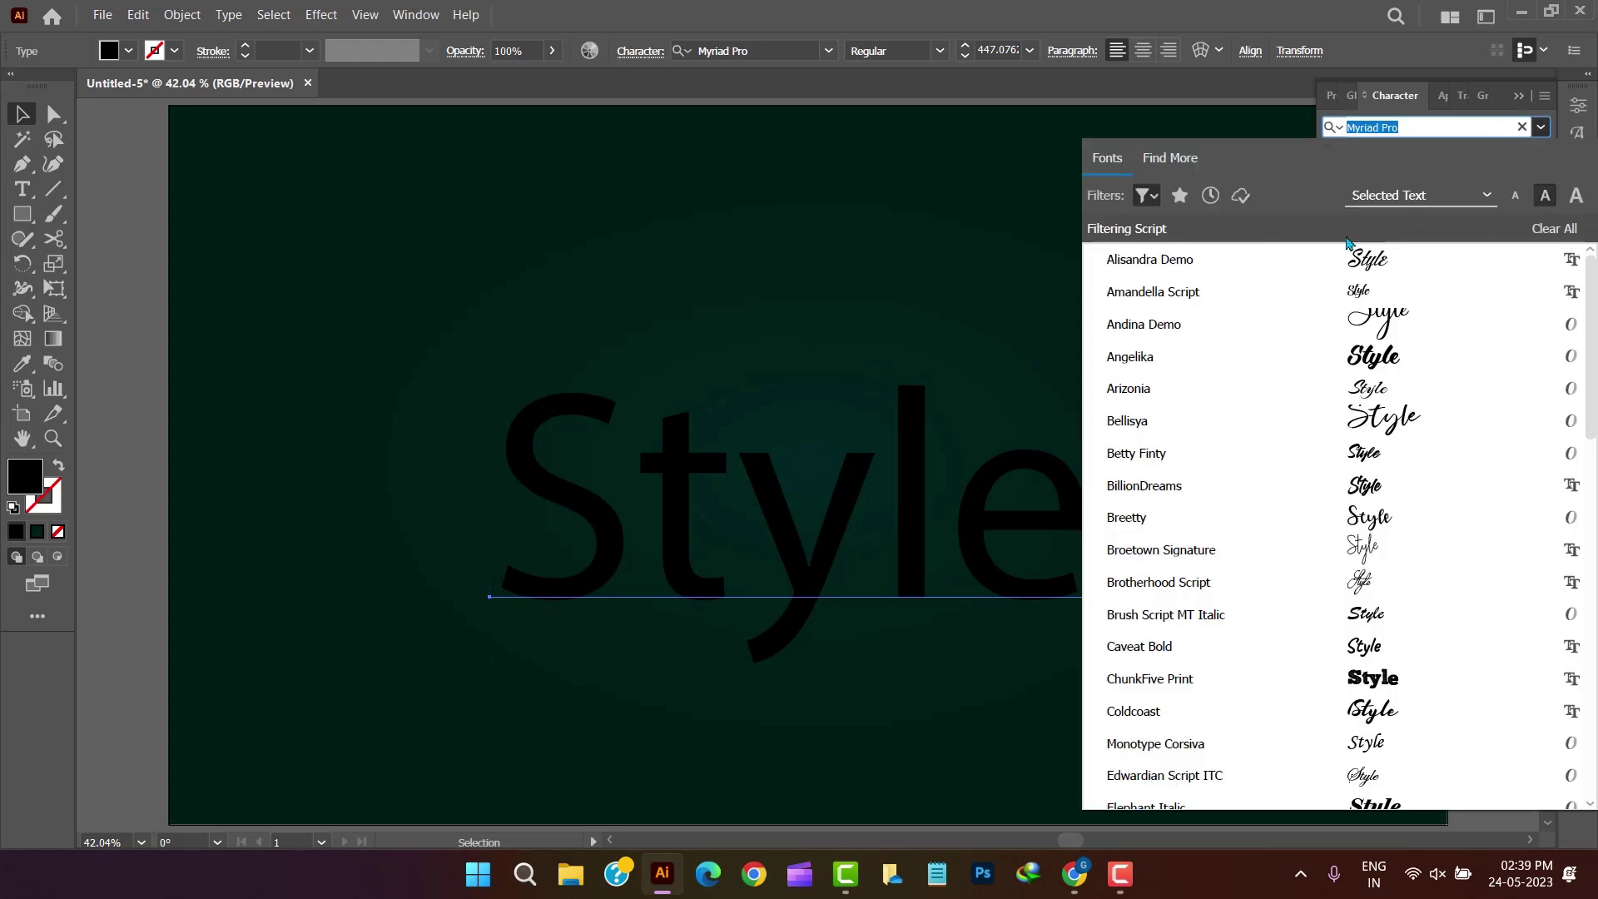
scroll(1569, 715, "down", 11)
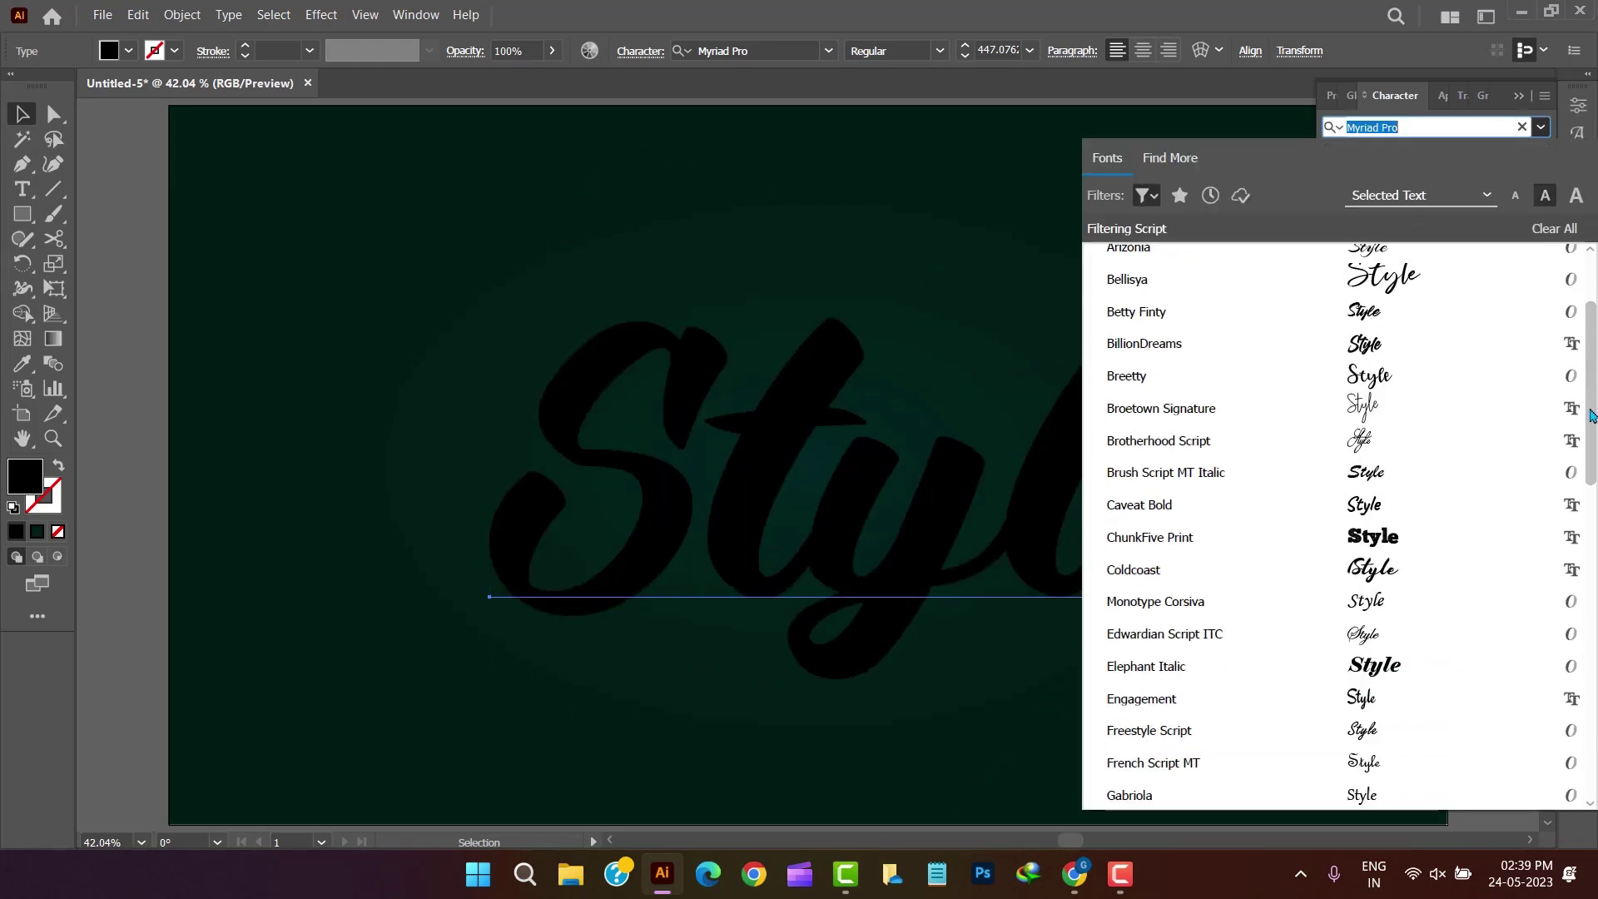
scroll(1306, 635, "down", 1)
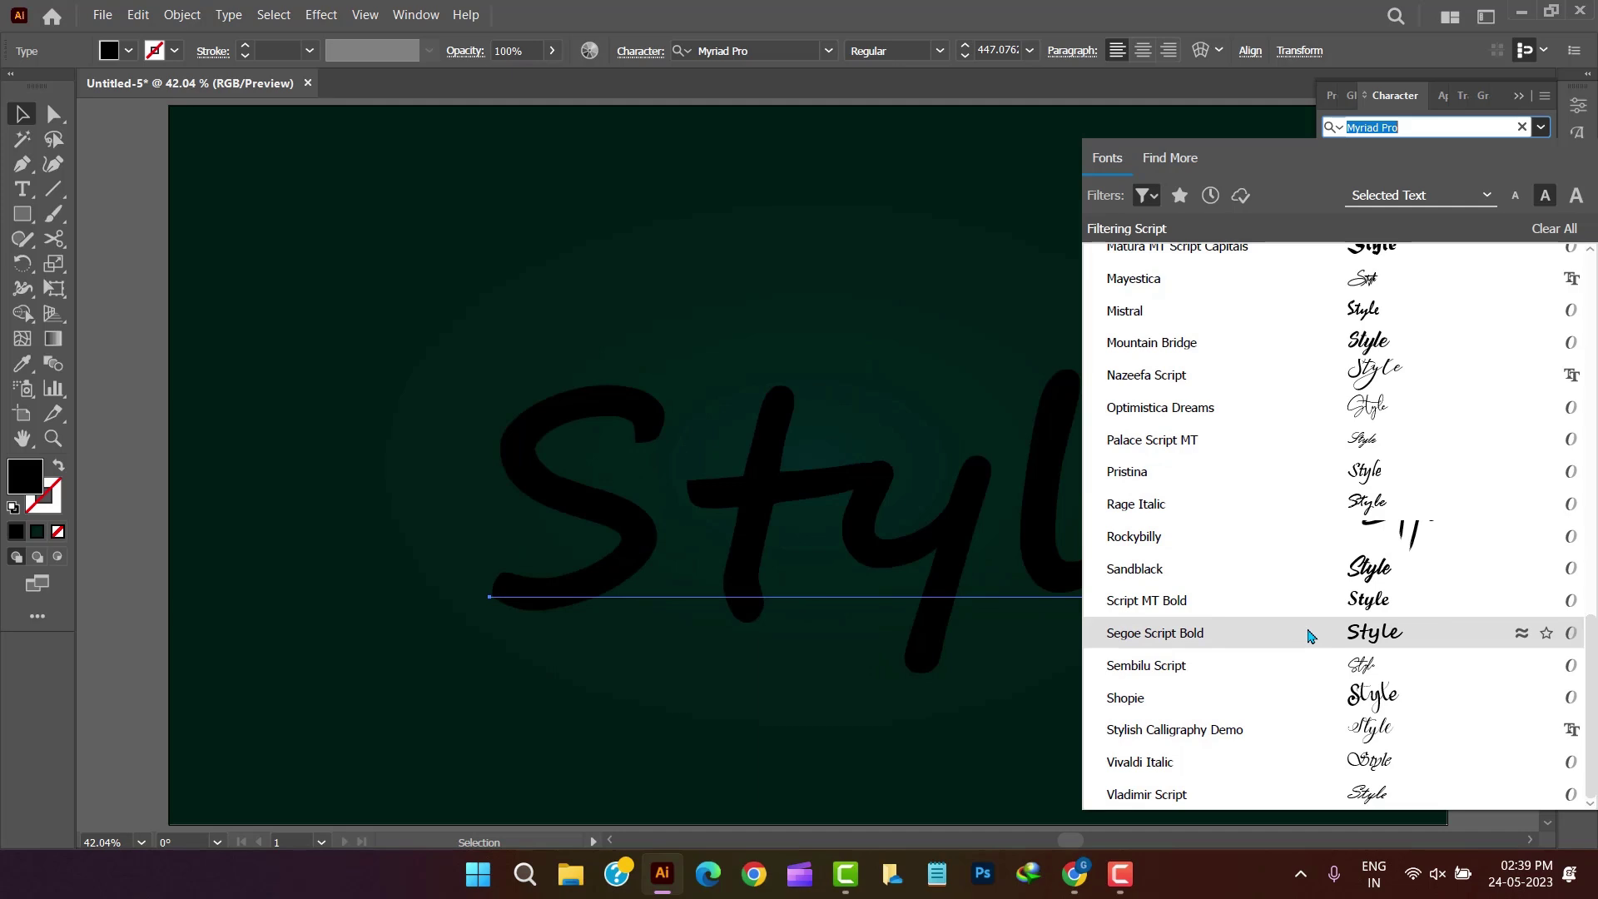
left_click(1153, 580)
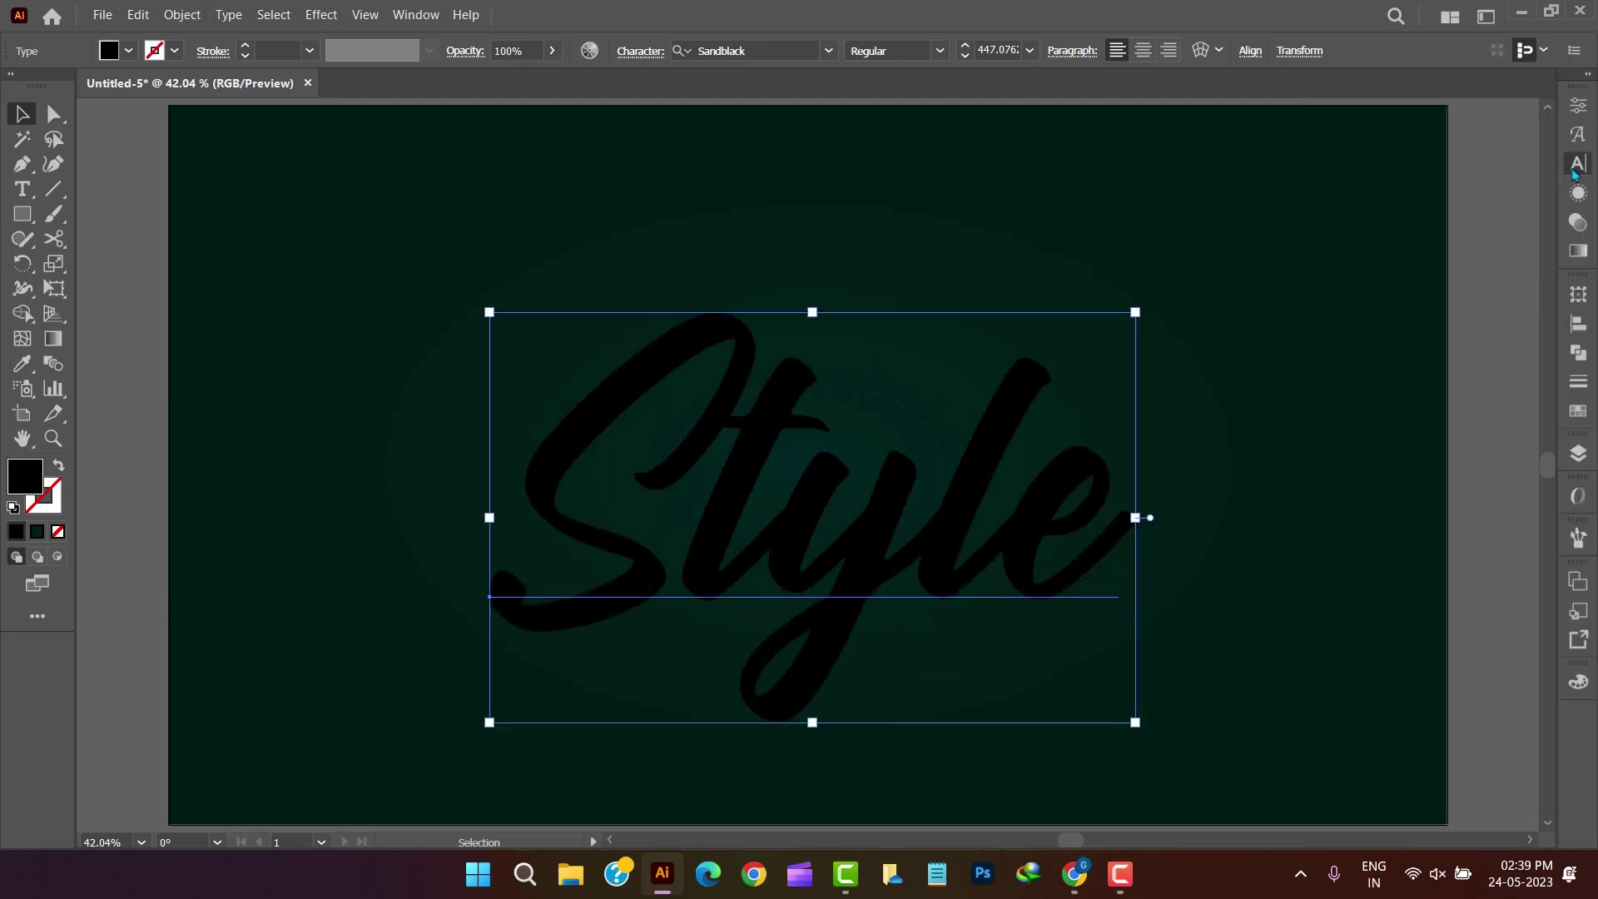
Shrink Style to about 351 pt and nudge it slightly right and down.
left_click(1282, 460)
left_click(1027, 533)
left_click_drag(1131, 710, 993, 621)
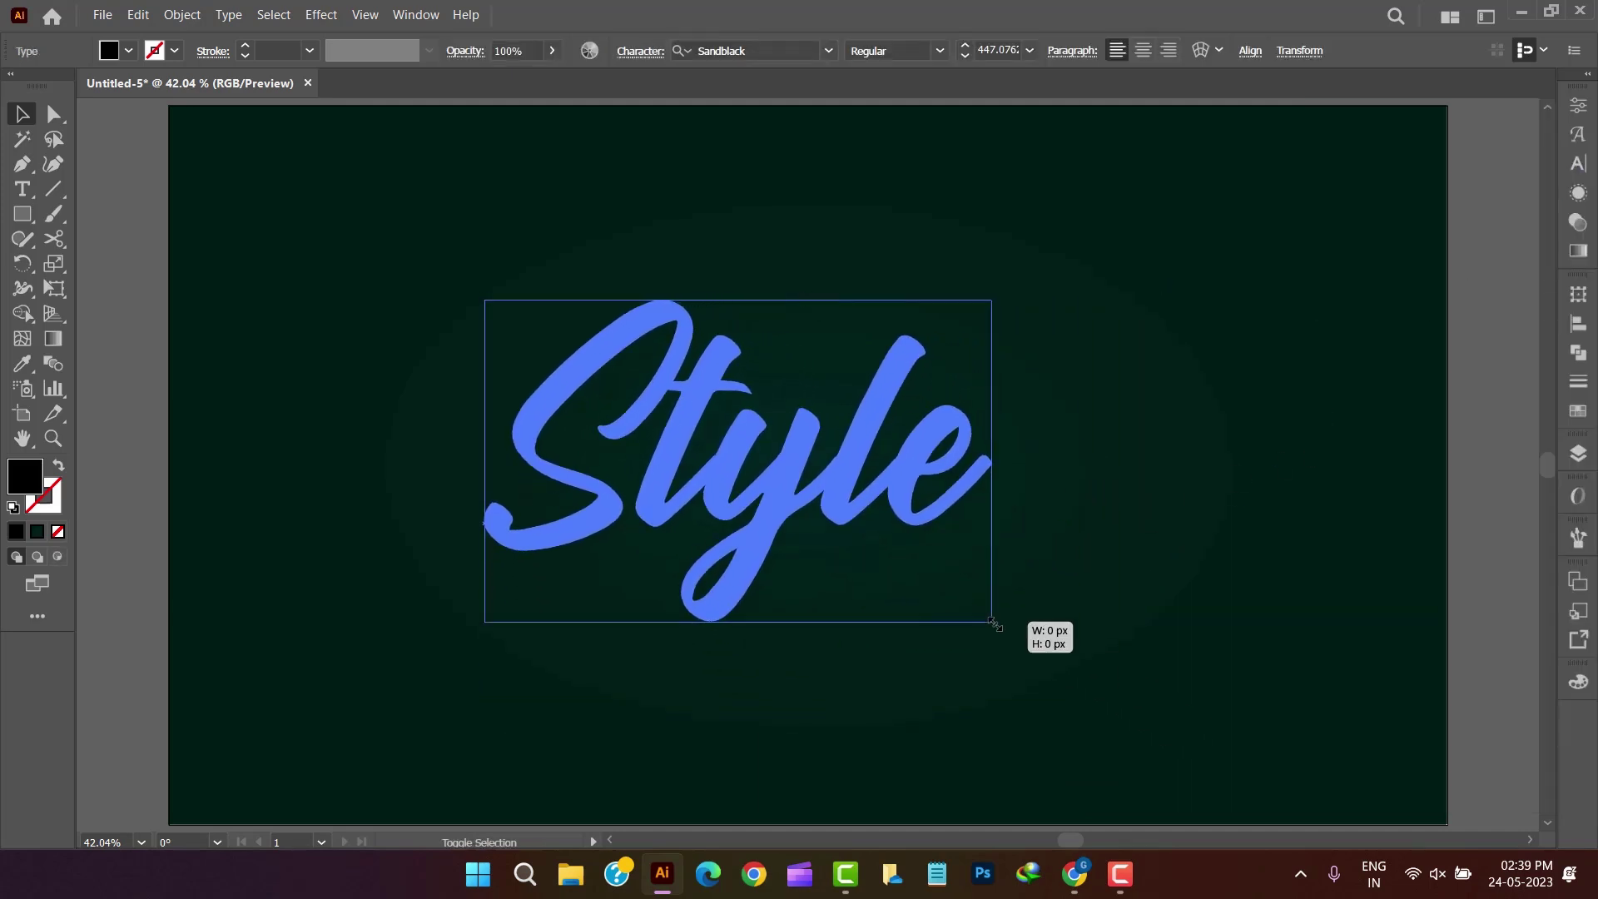
left_click_drag(899, 508, 884, 537)
Add two fills to Style and give the lowest a blue Metal Gradients by TrabzonSport swatch.
left_click(1579, 193)
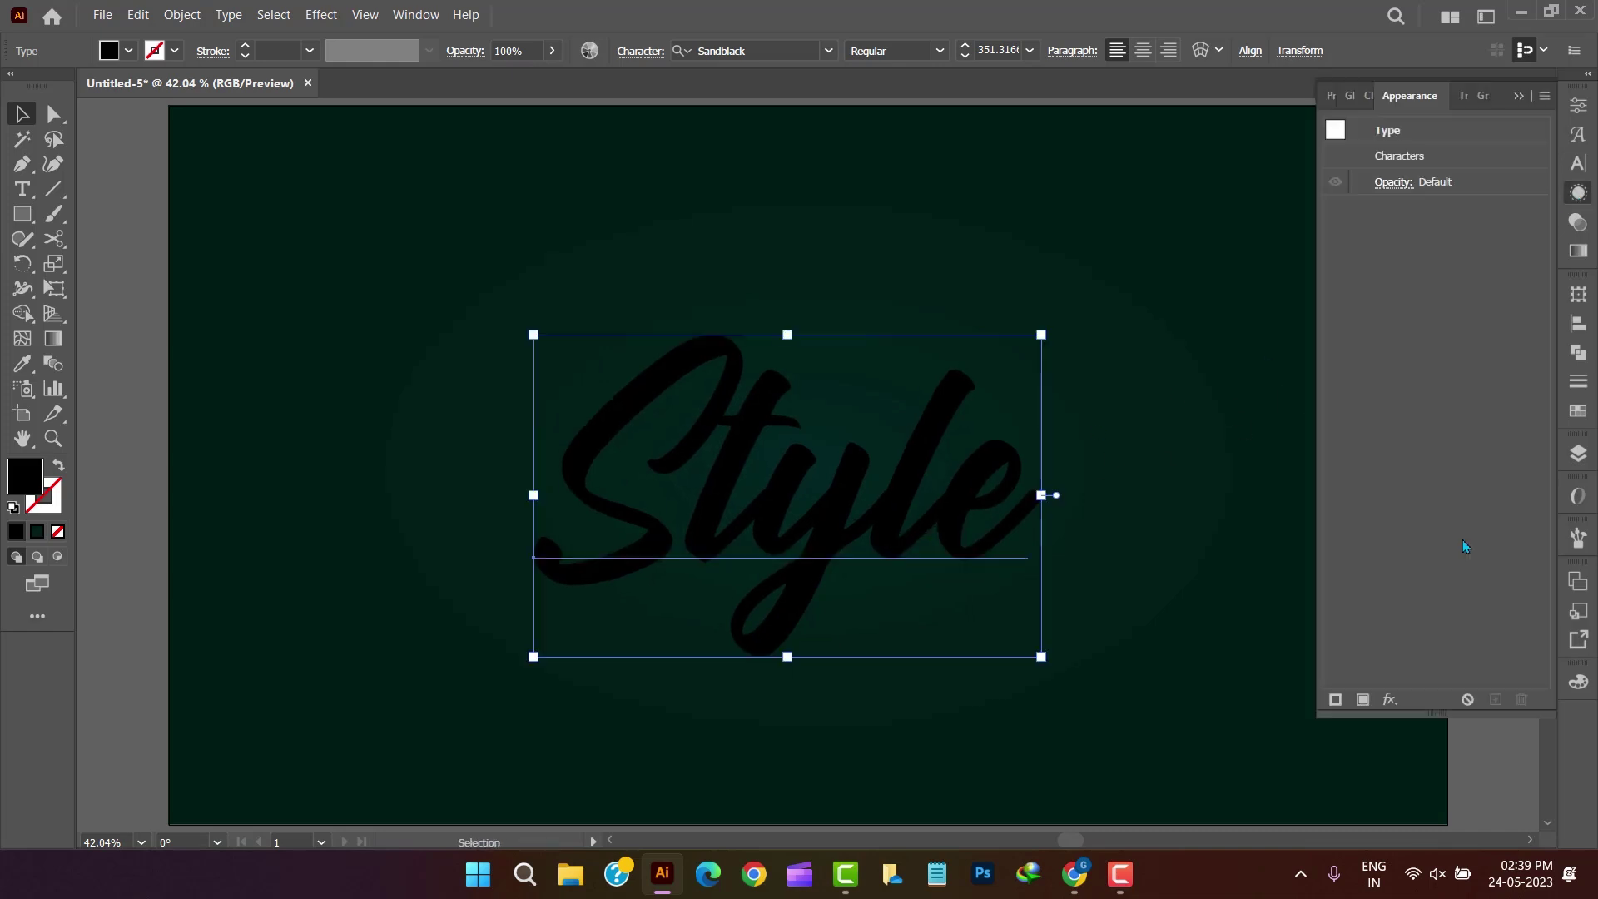
left_click(1363, 699)
left_click(1363, 699)
left_click(1363, 700)
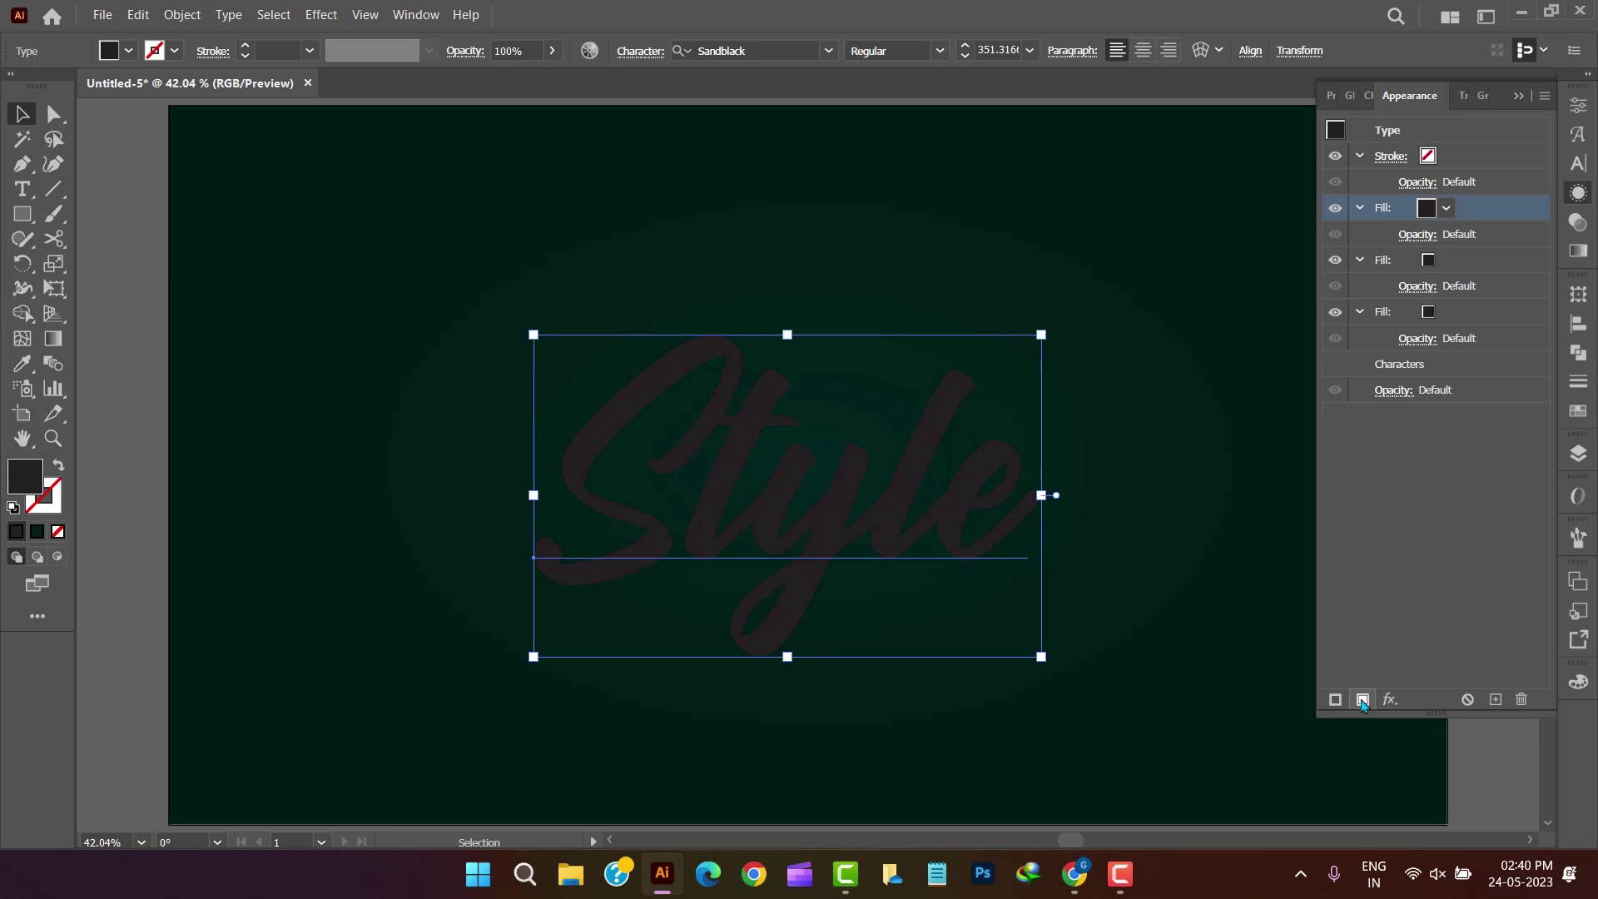
left_click(1415, 312)
left_click(1447, 312)
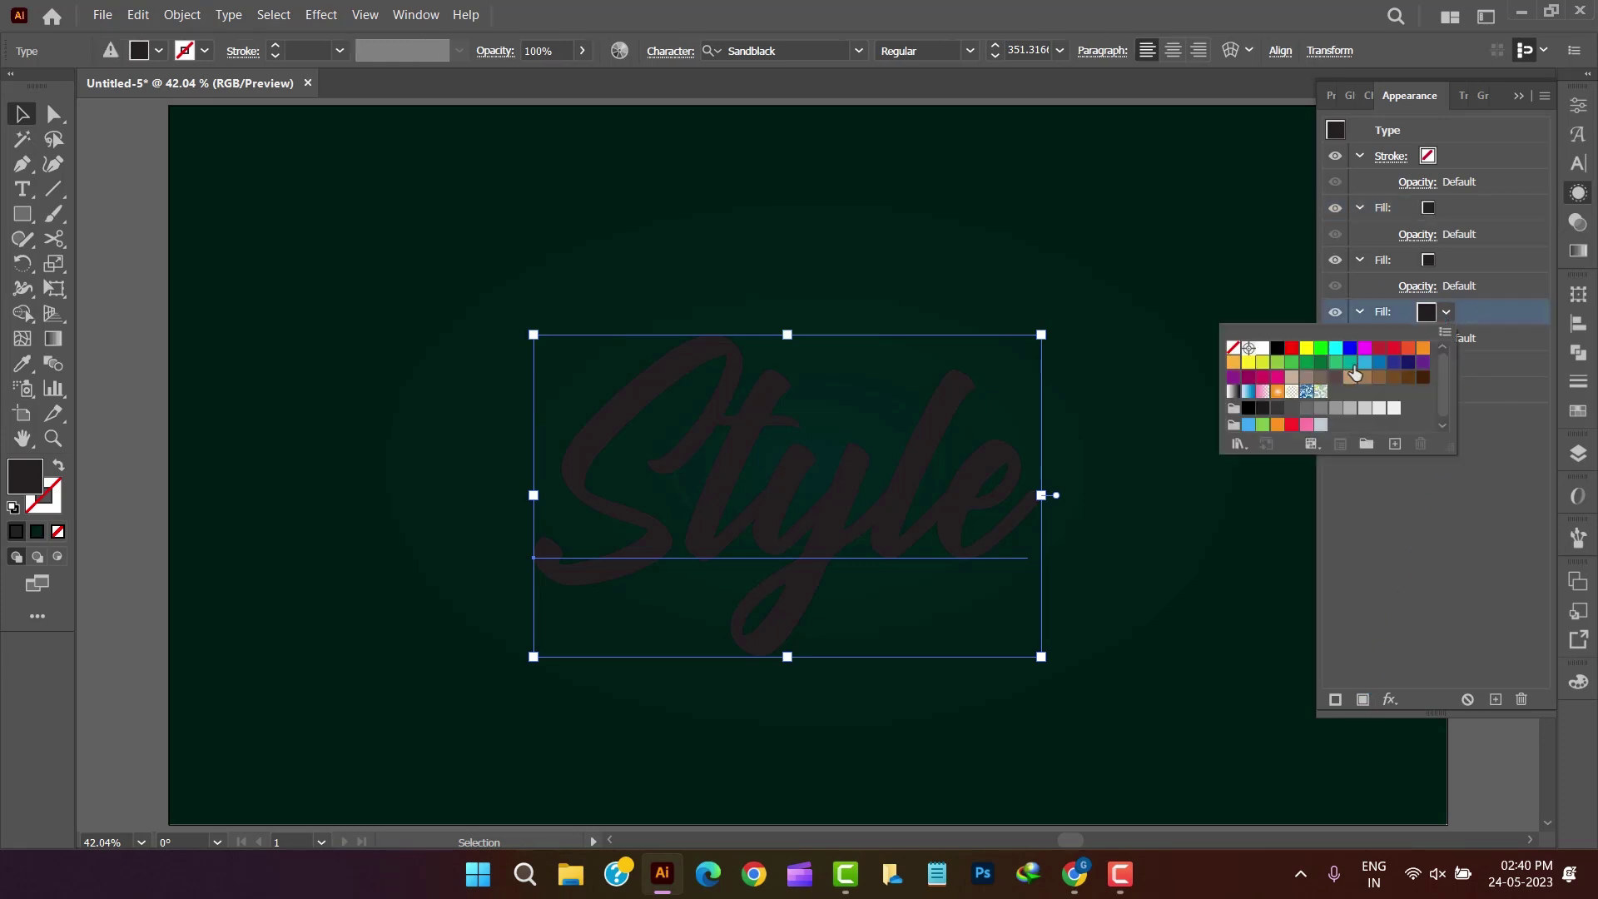
left_click(1240, 444)
mouse_move(1283, 504)
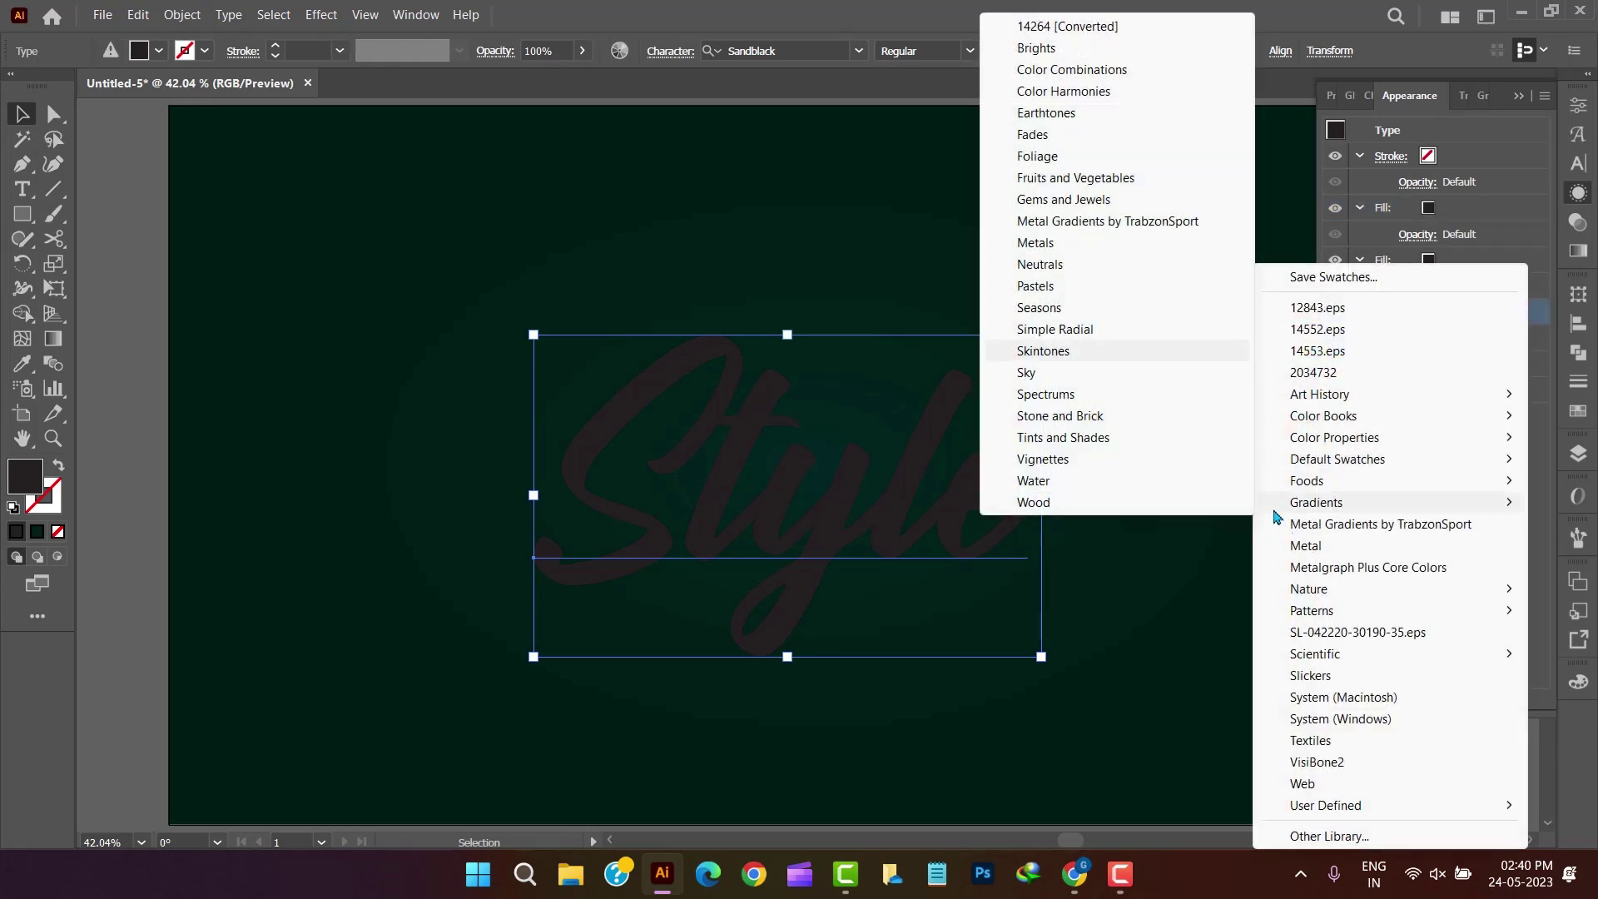
left_click(1086, 224)
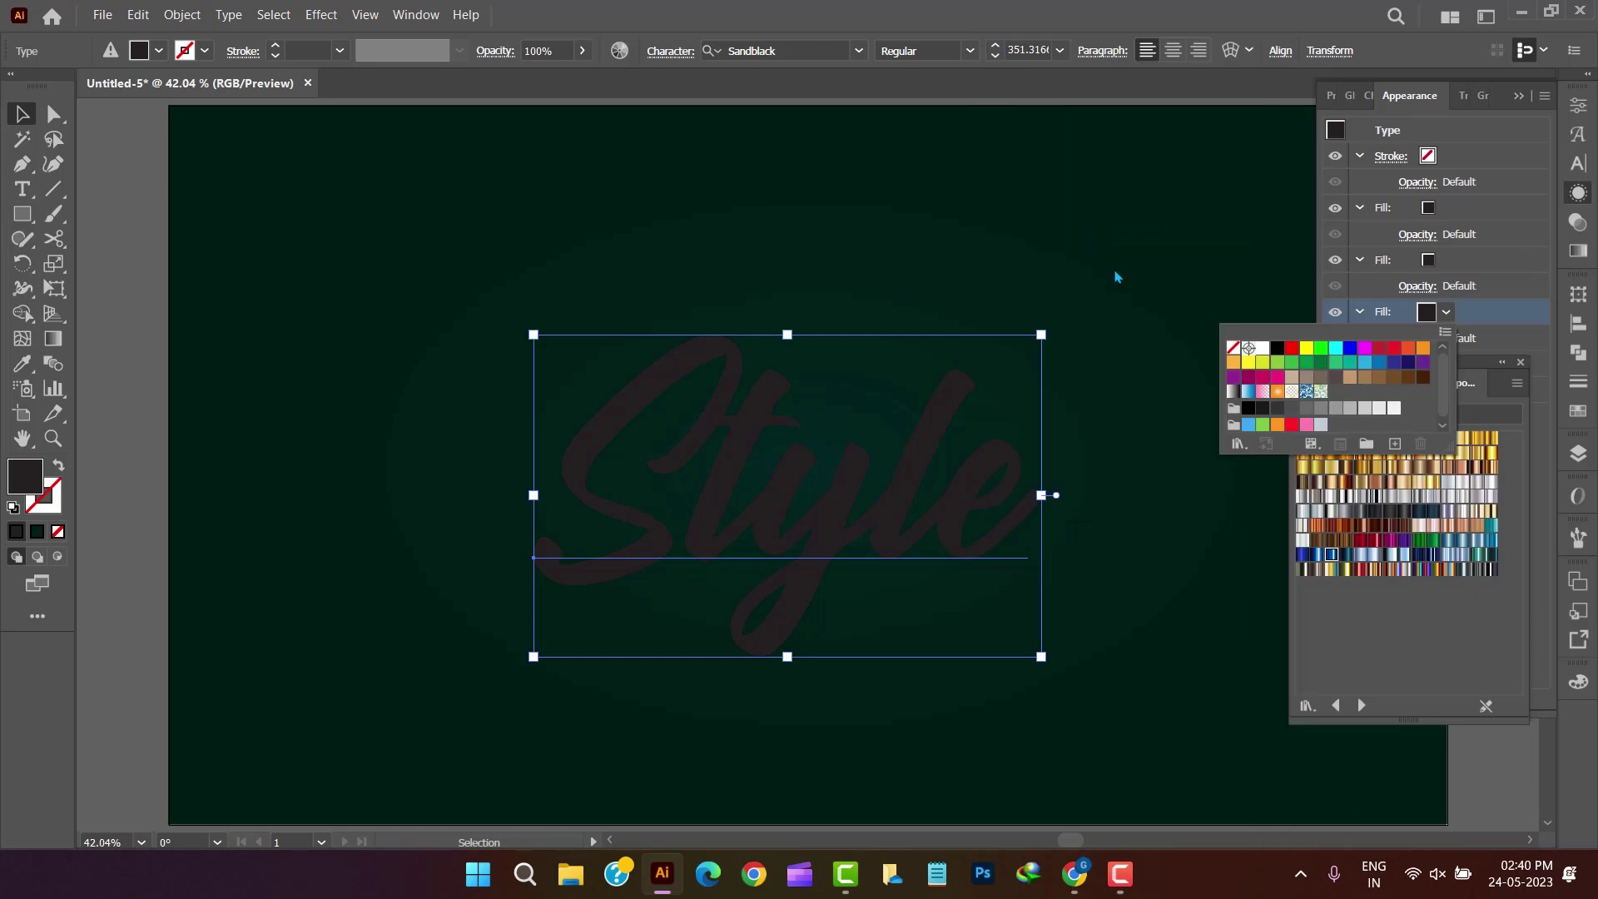
left_click(1332, 563)
left_click(1332, 558)
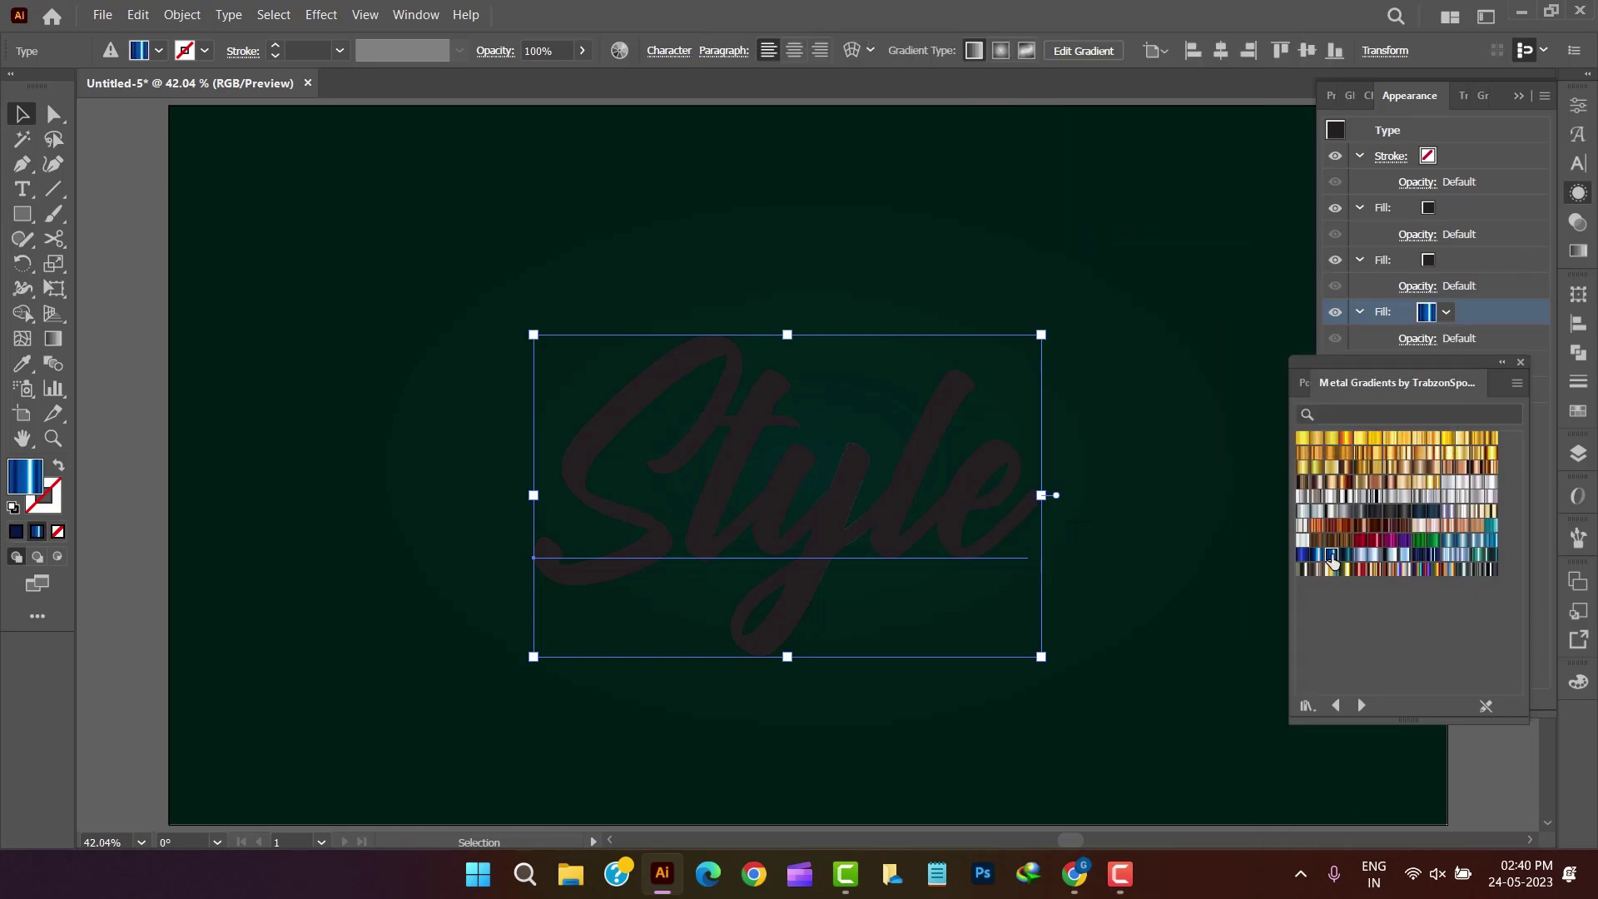
Apply a teal metal gradient to the middle fill.
left_click(1479, 264)
left_click(1448, 261)
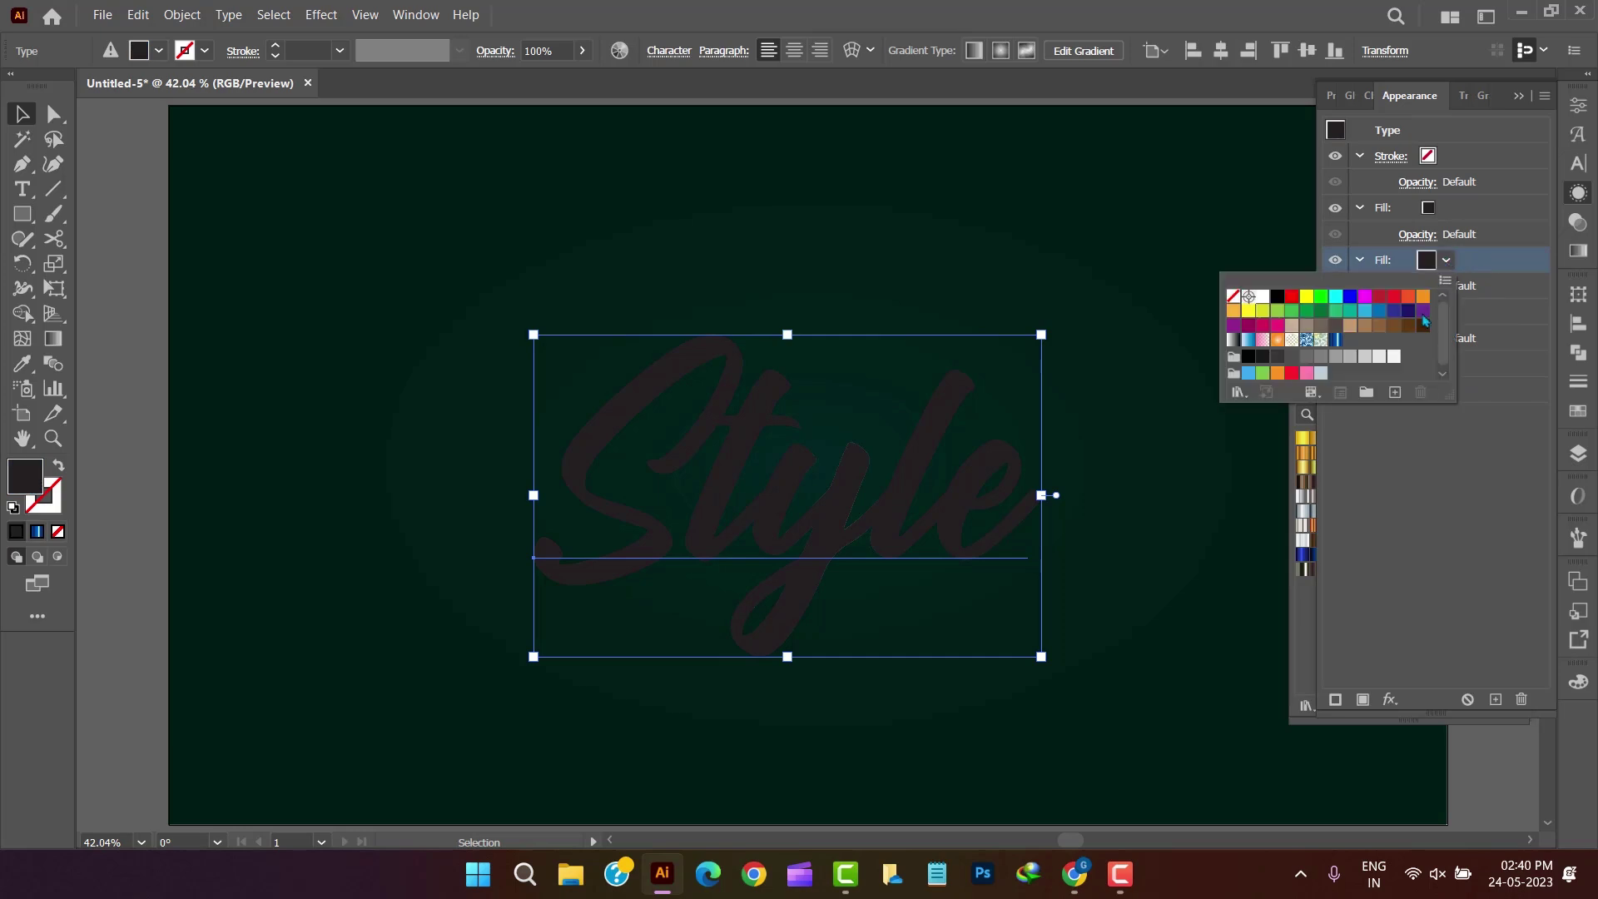
left_click(1320, 587)
left_click_drag(1433, 721, 1434, 731)
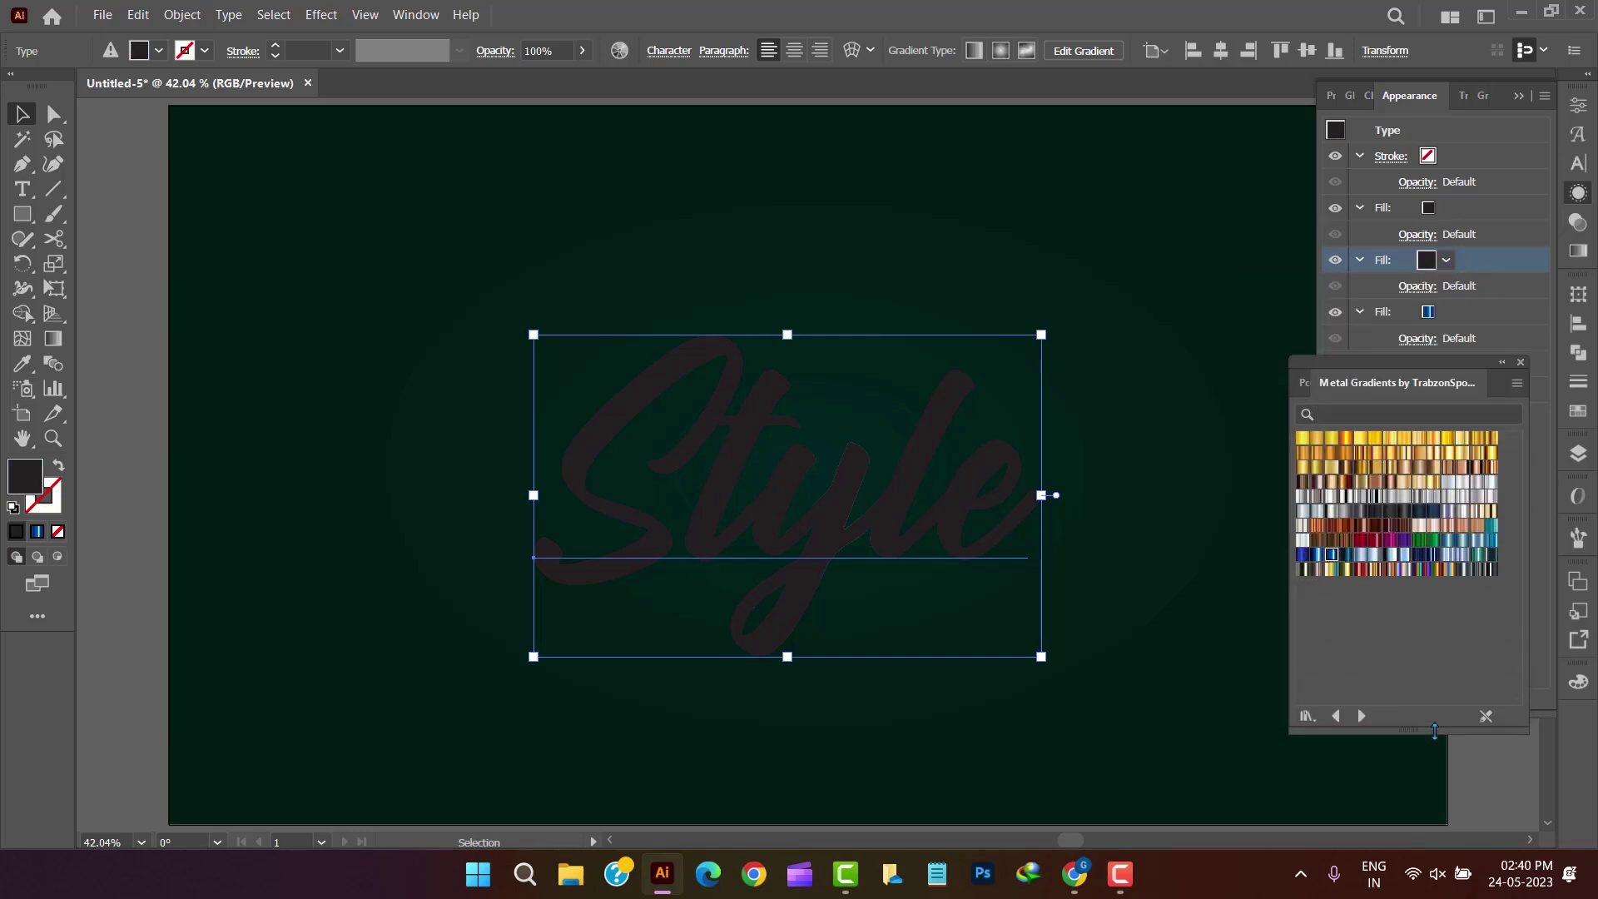
left_click(1489, 542)
Give the top fill a blue metal gradient at -90°, reversed.
left_click(1486, 213)
left_click_drag(1438, 719, 1438, 448)
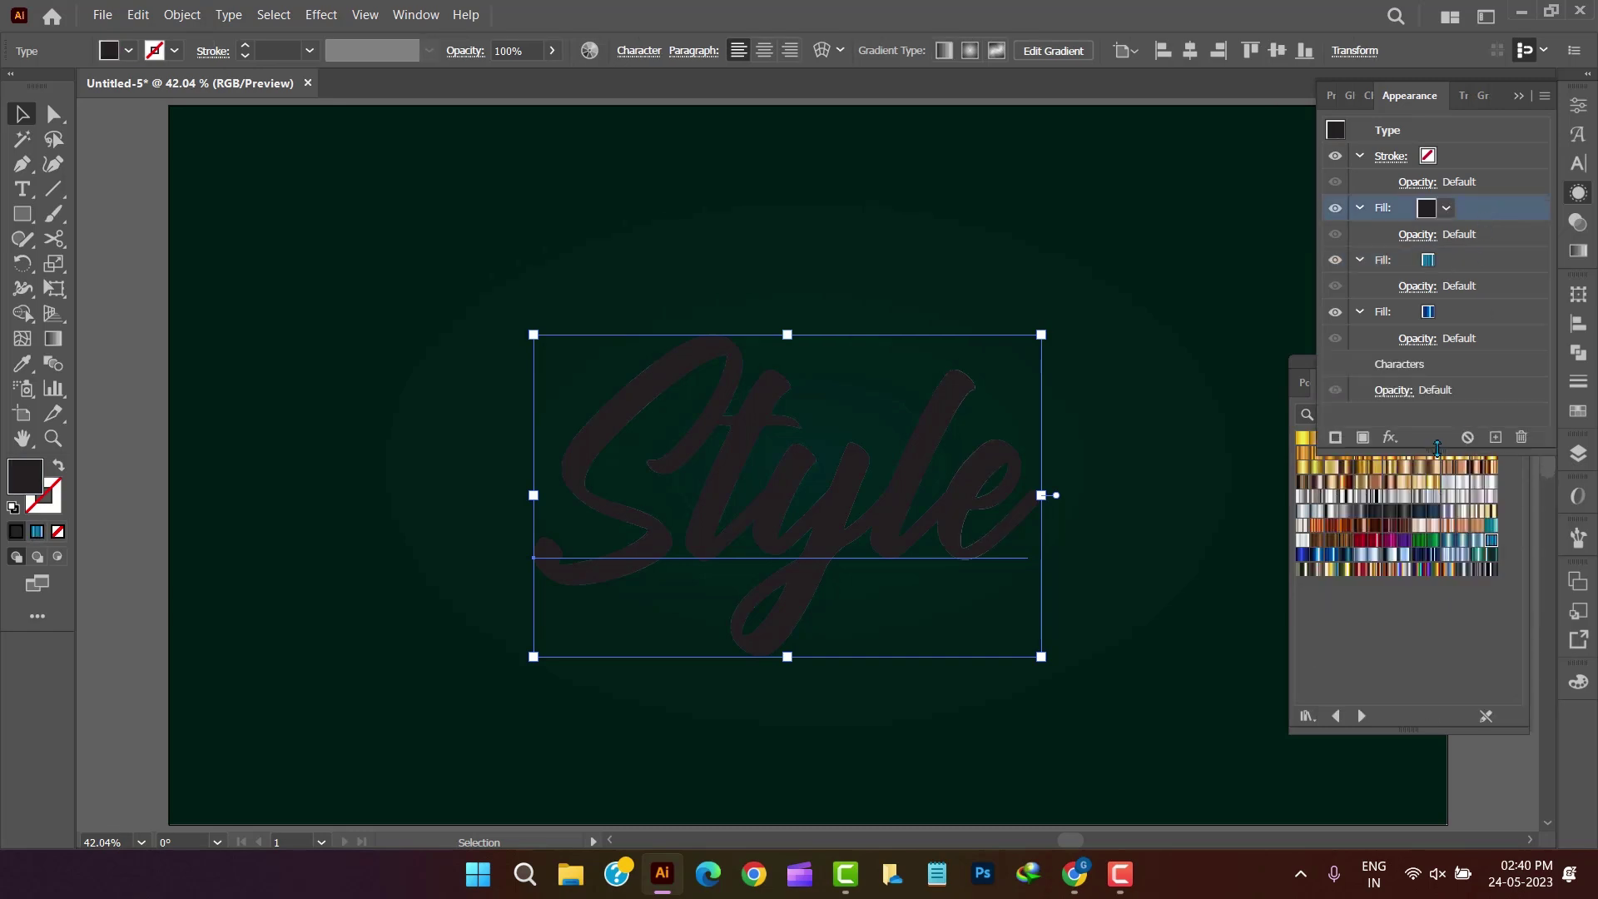
left_click(1303, 555)
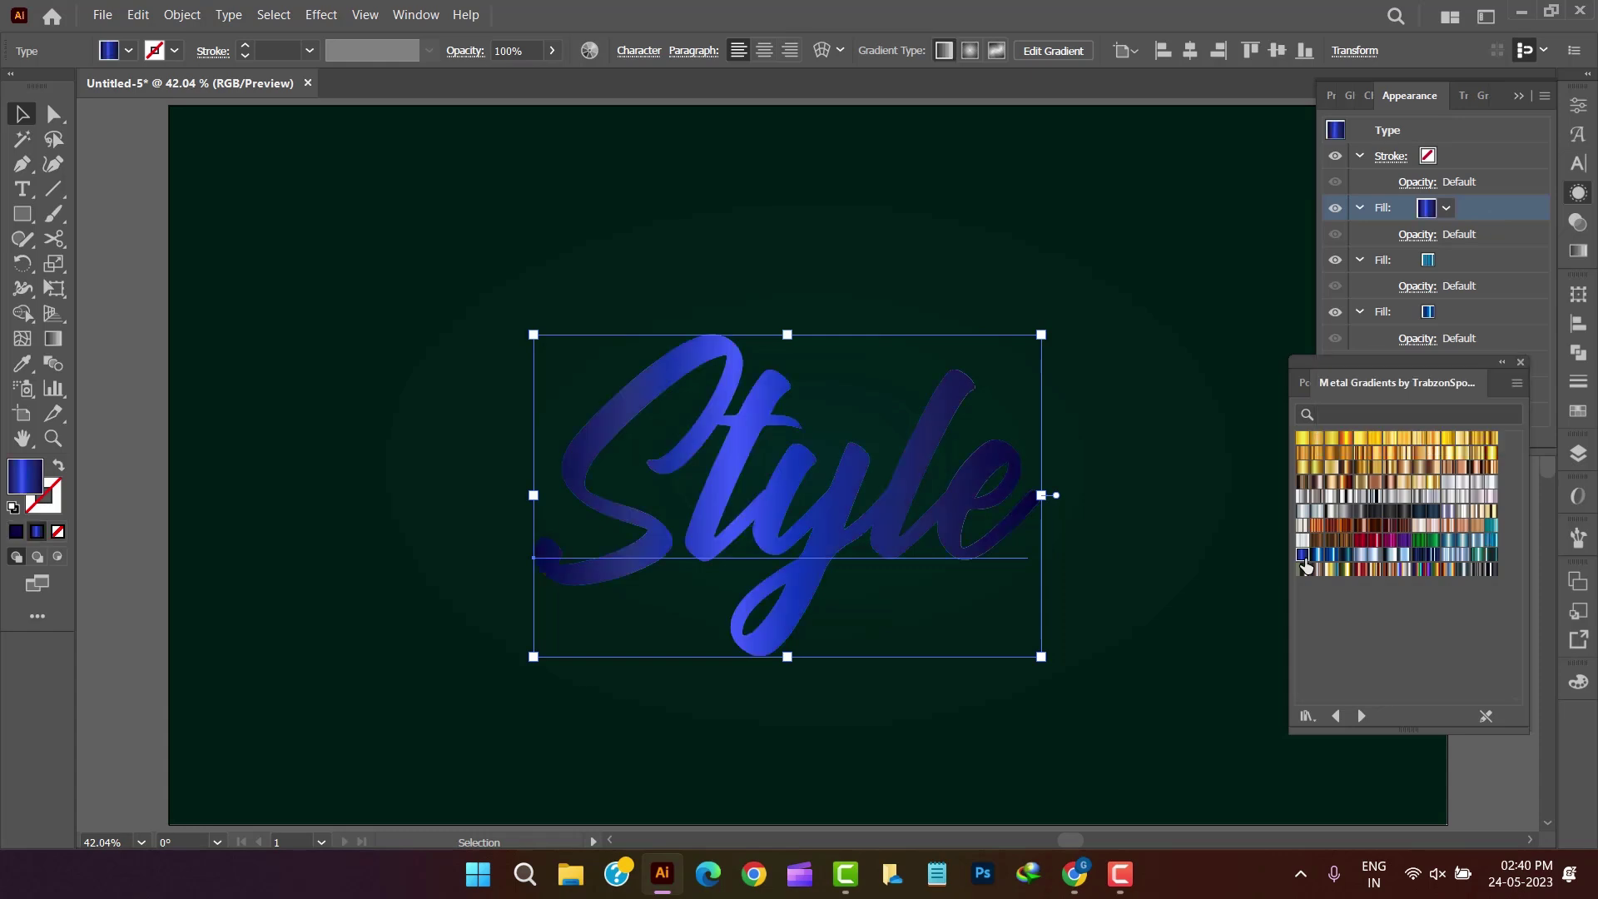
left_click(1578, 254)
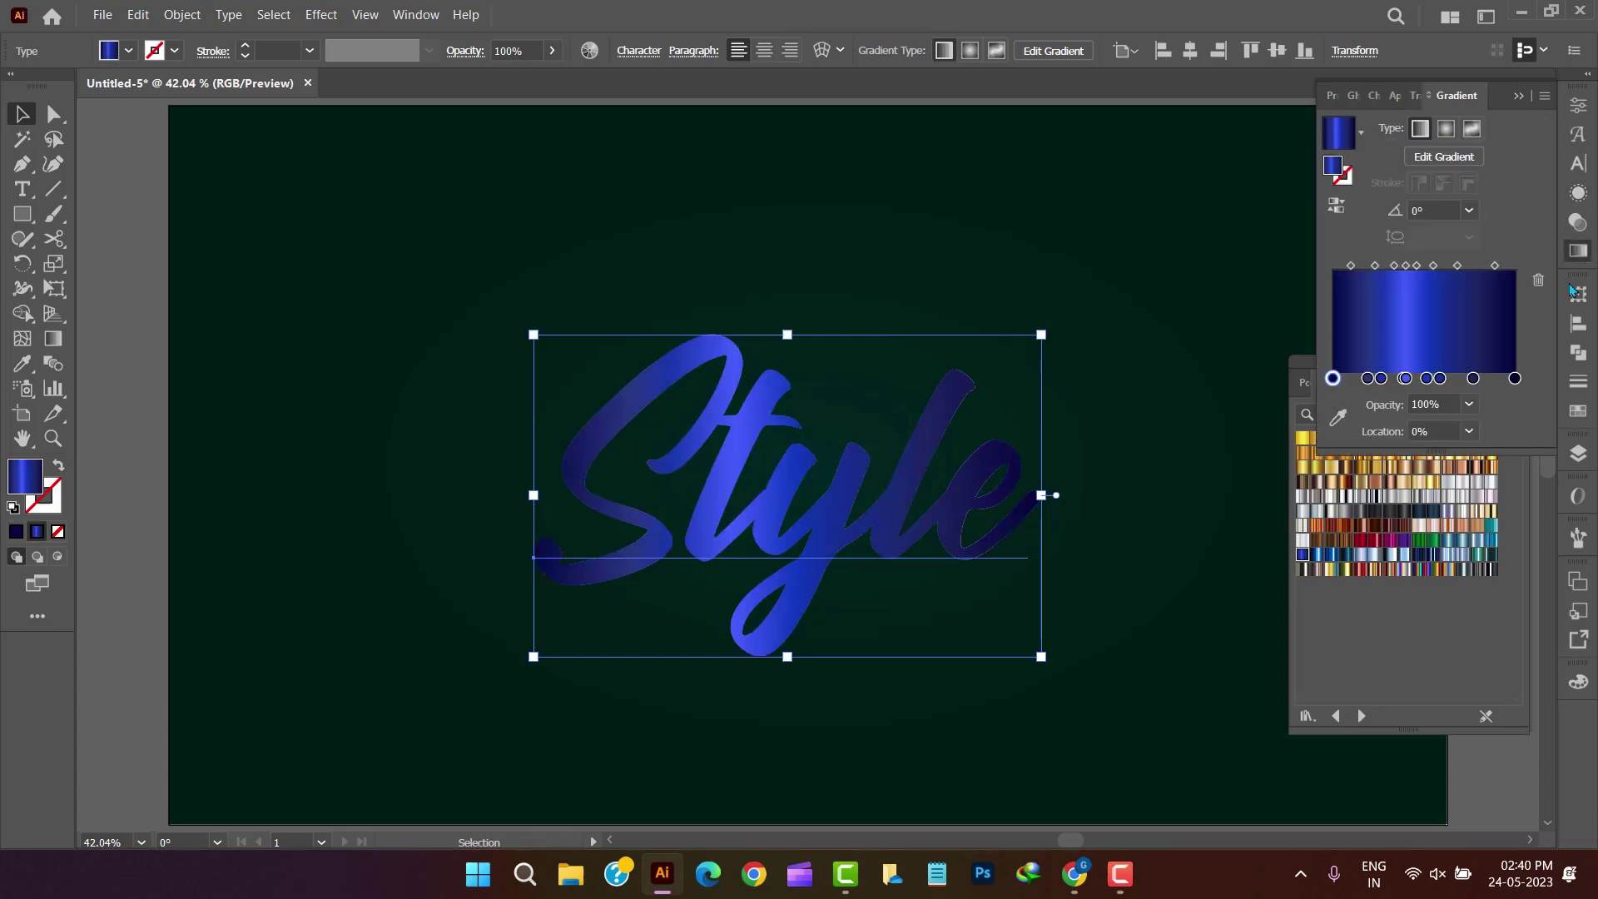
left_click(1469, 210)
left_click(1492, 516)
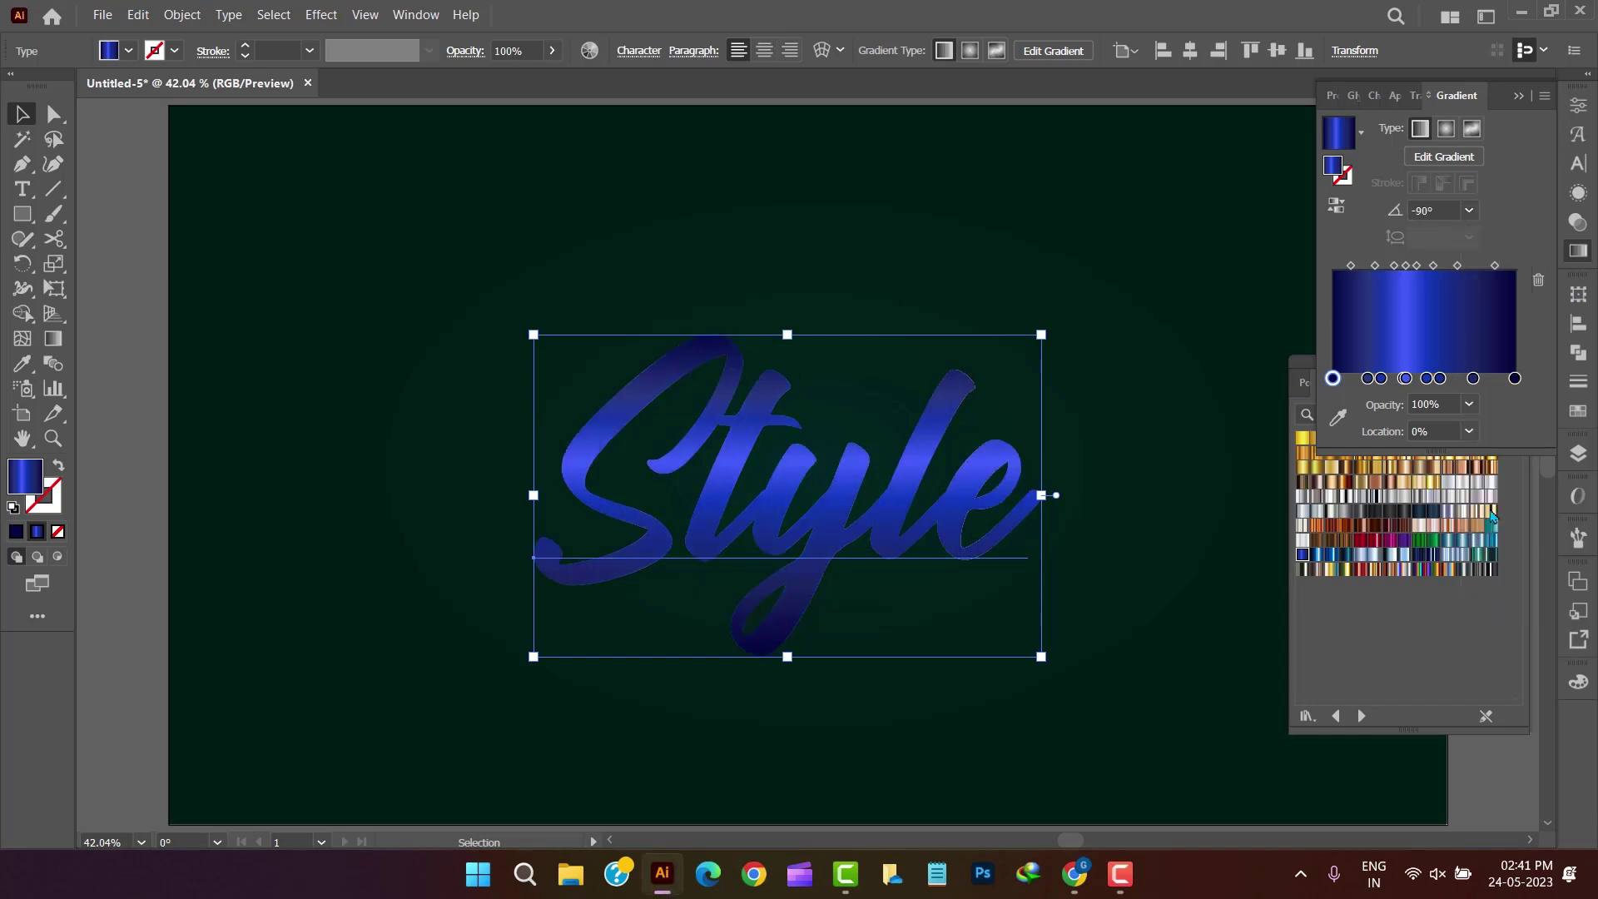
left_click(1332, 208)
Offset the top fill of Style 3.02 px vertically with a Transform effect.
left_click(1579, 251)
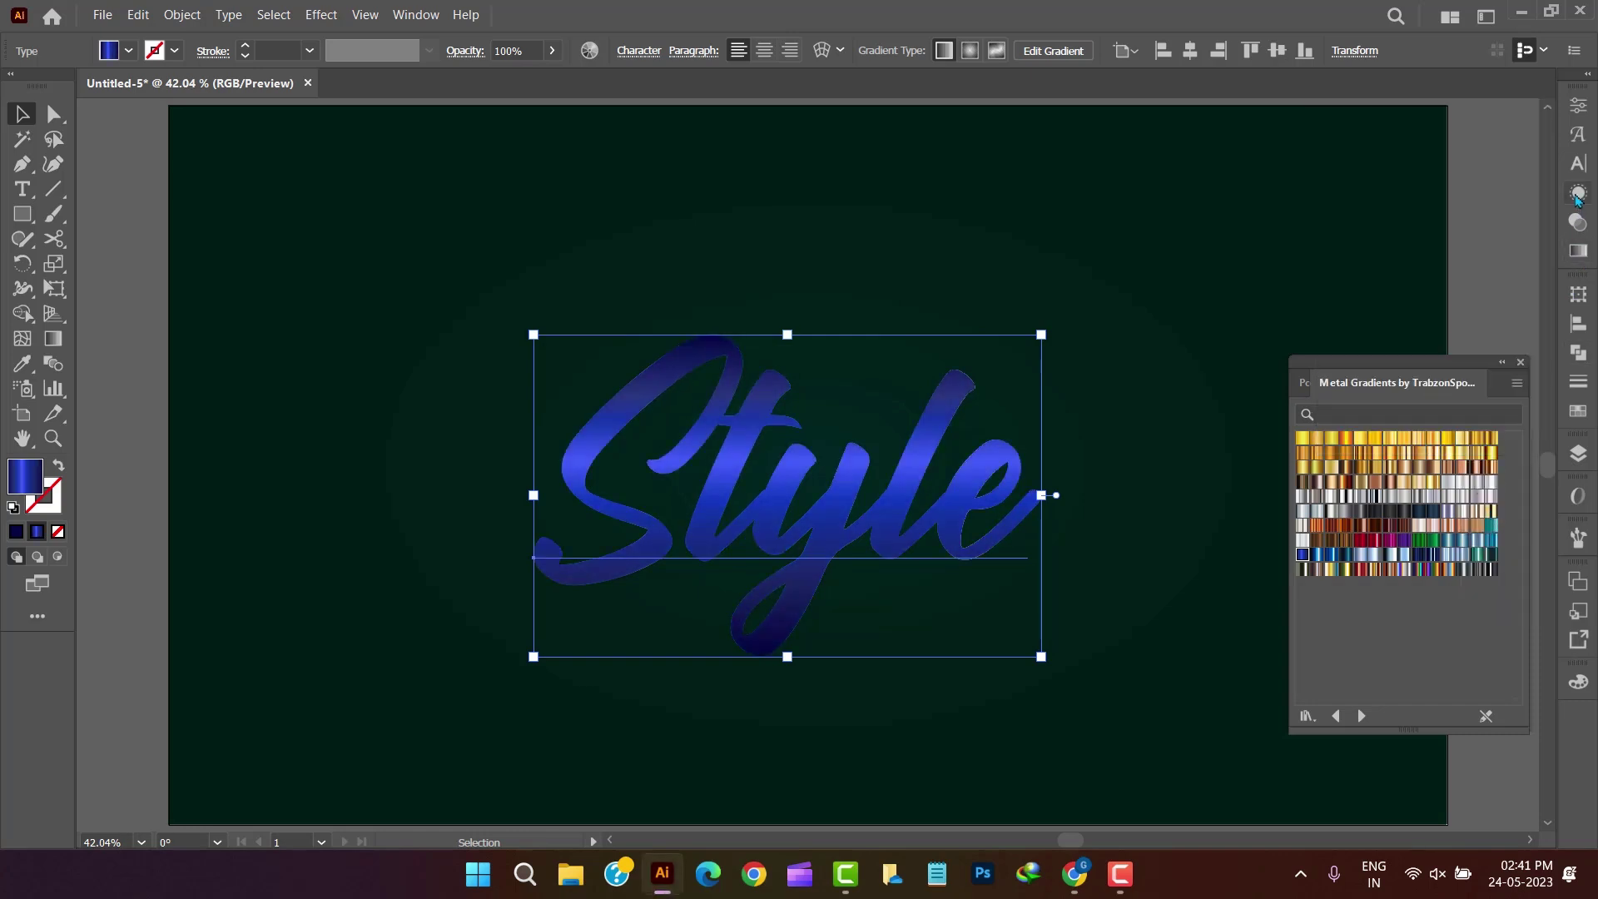
left_click(1579, 192)
left_click(1390, 438)
mouse_move(1352, 459)
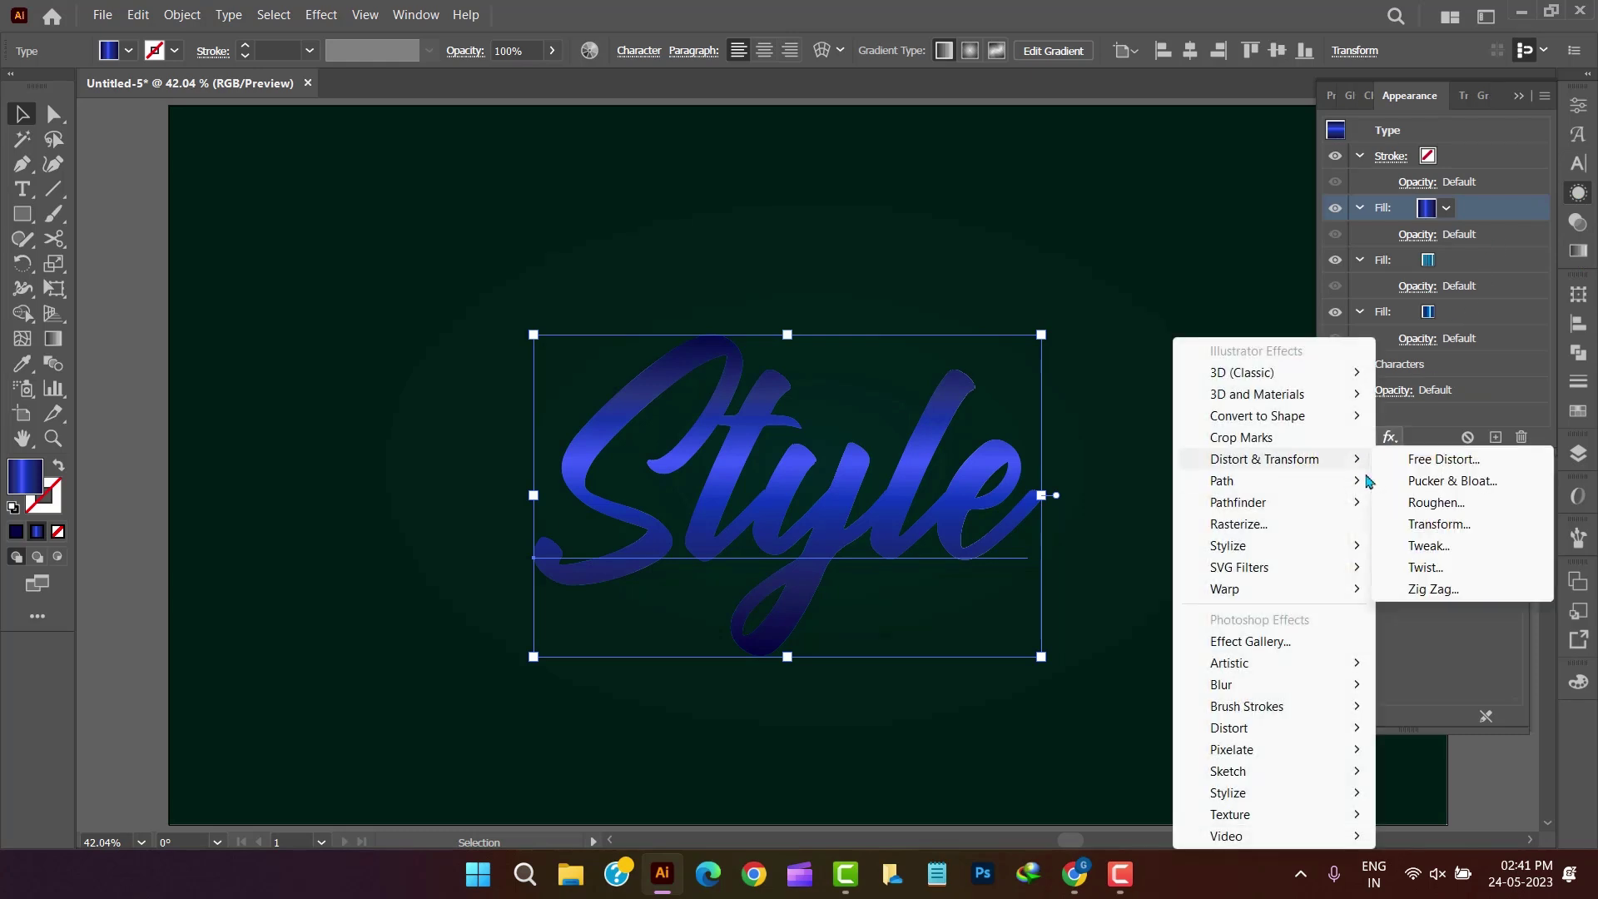
left_click(1415, 525)
left_click_drag(1161, 107, 1144, 104)
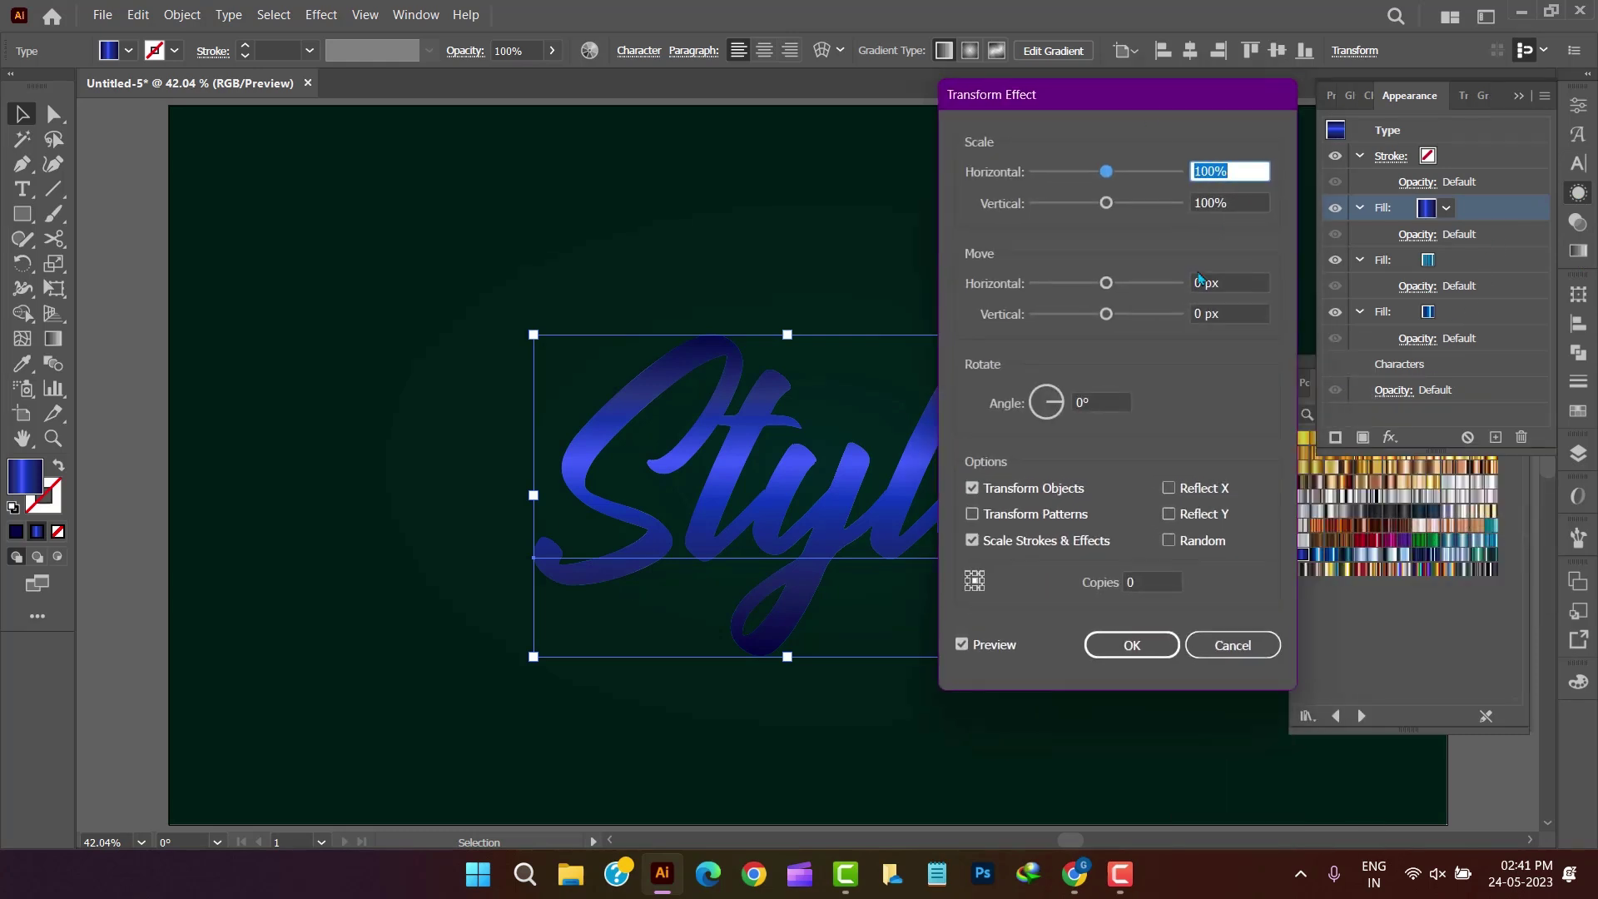
left_click(1196, 314)
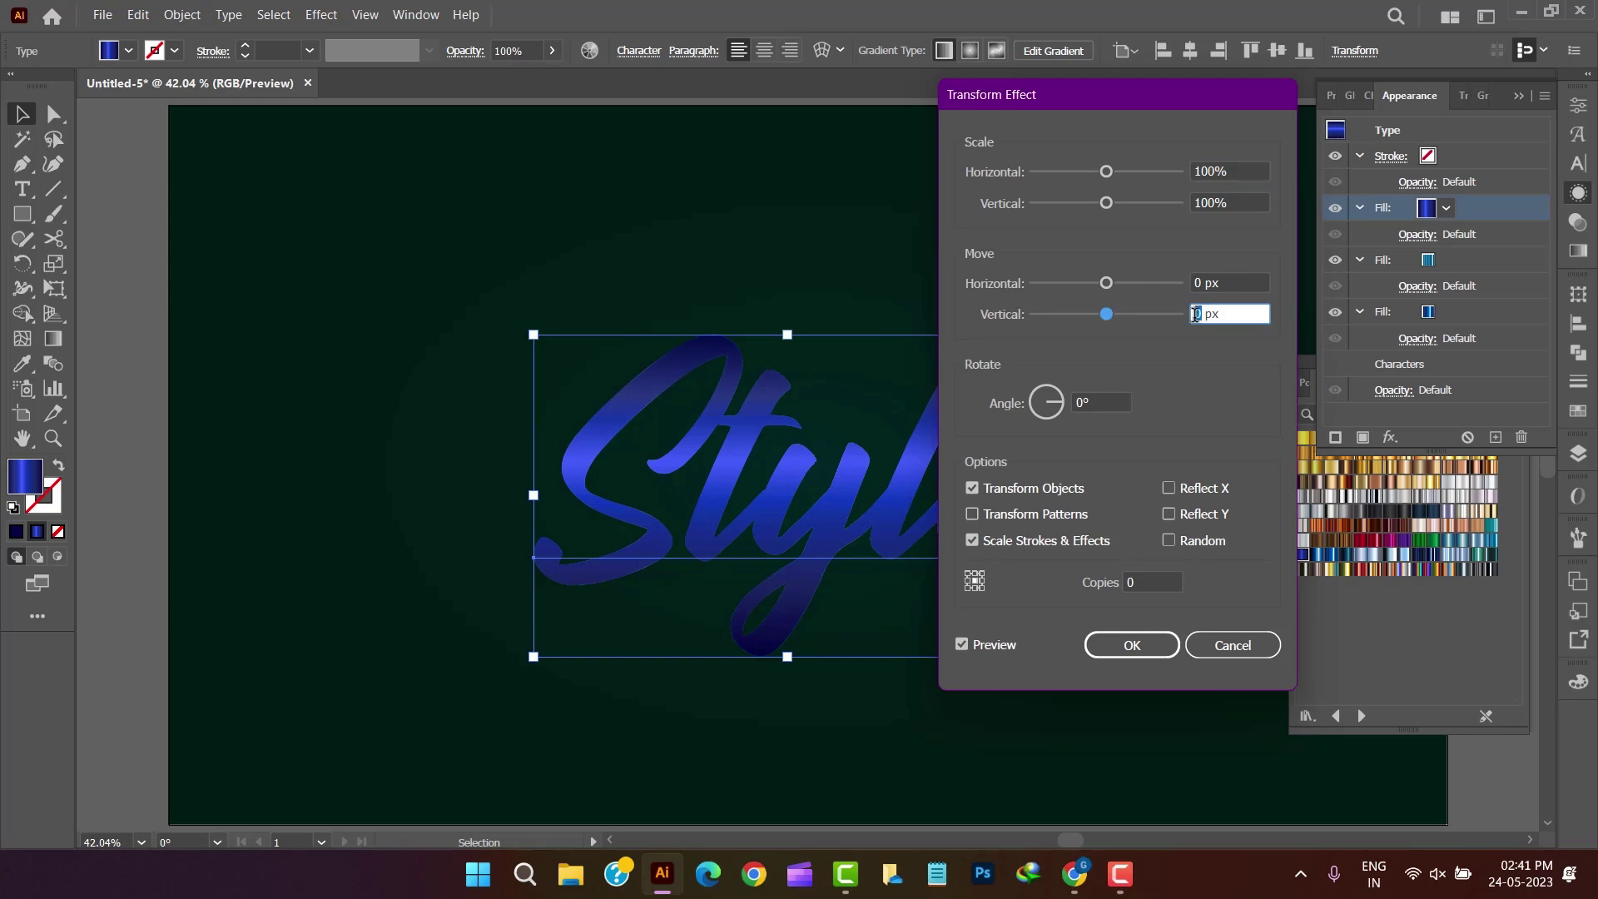
type("3.02")
left_click(1130, 645)
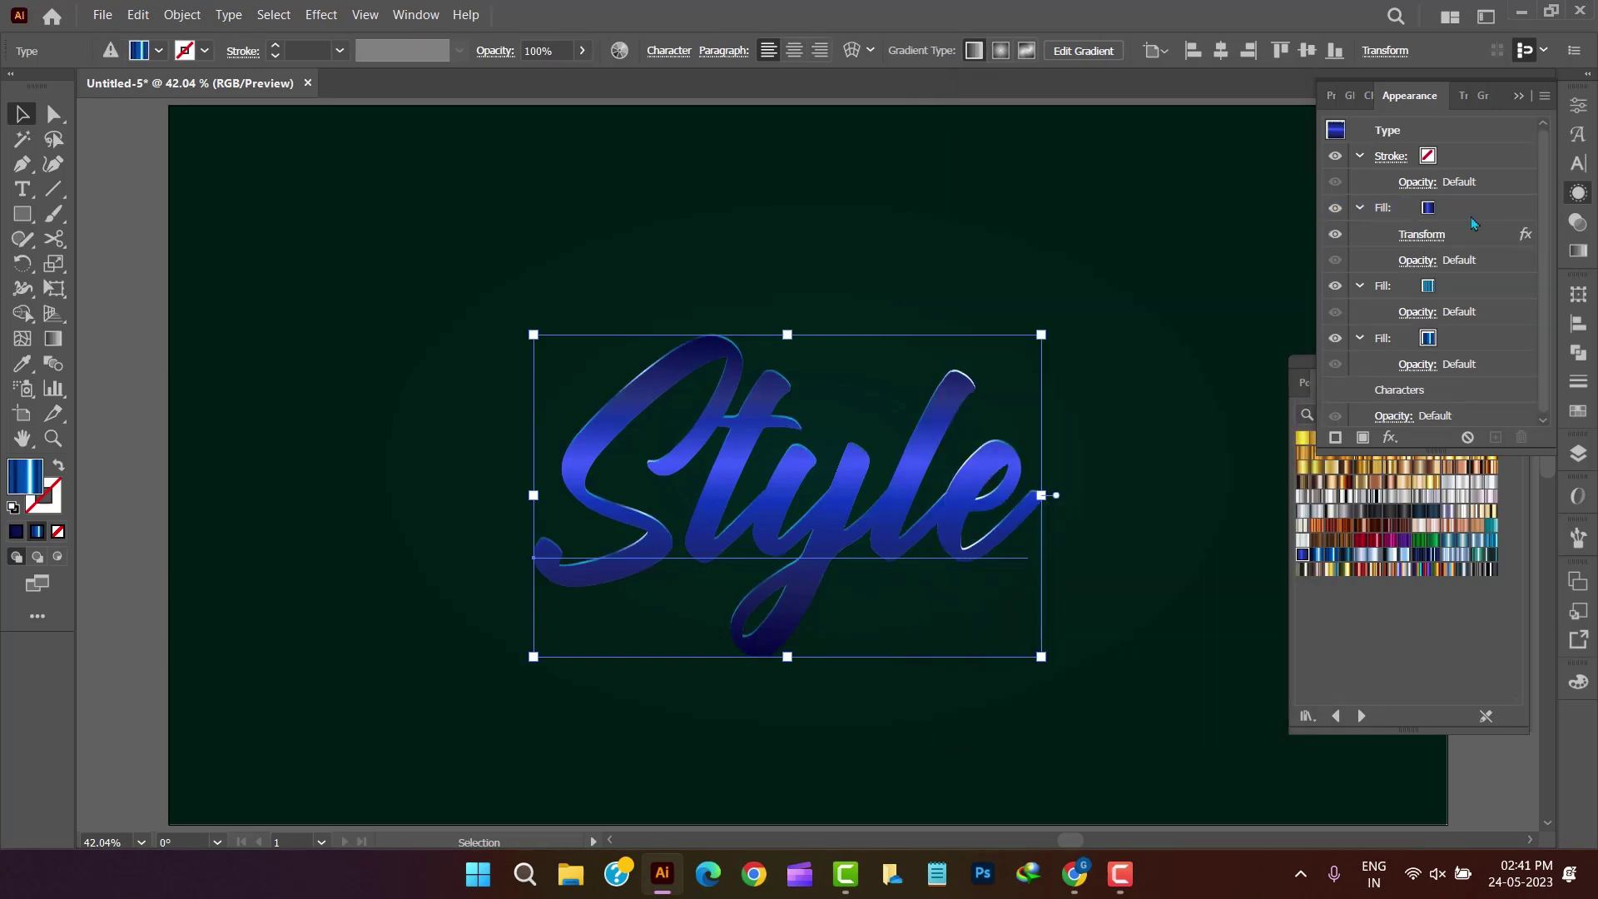
Apply a 3.02 px Gaussian Blur to the middle fill of Style.
left_click(1480, 287)
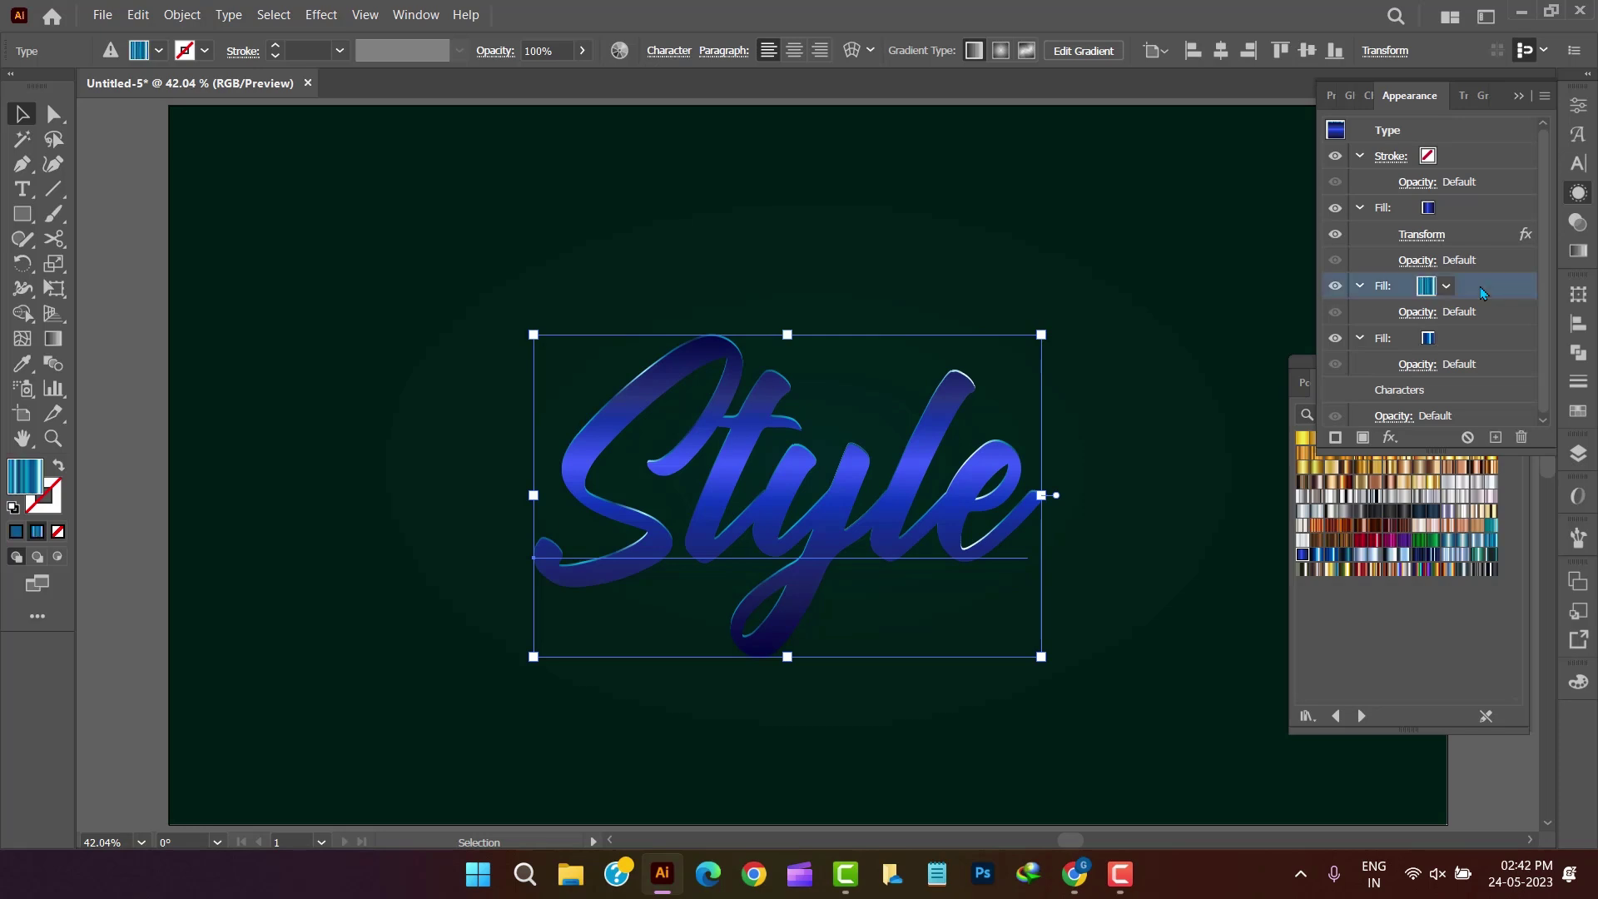
left_click(1390, 437)
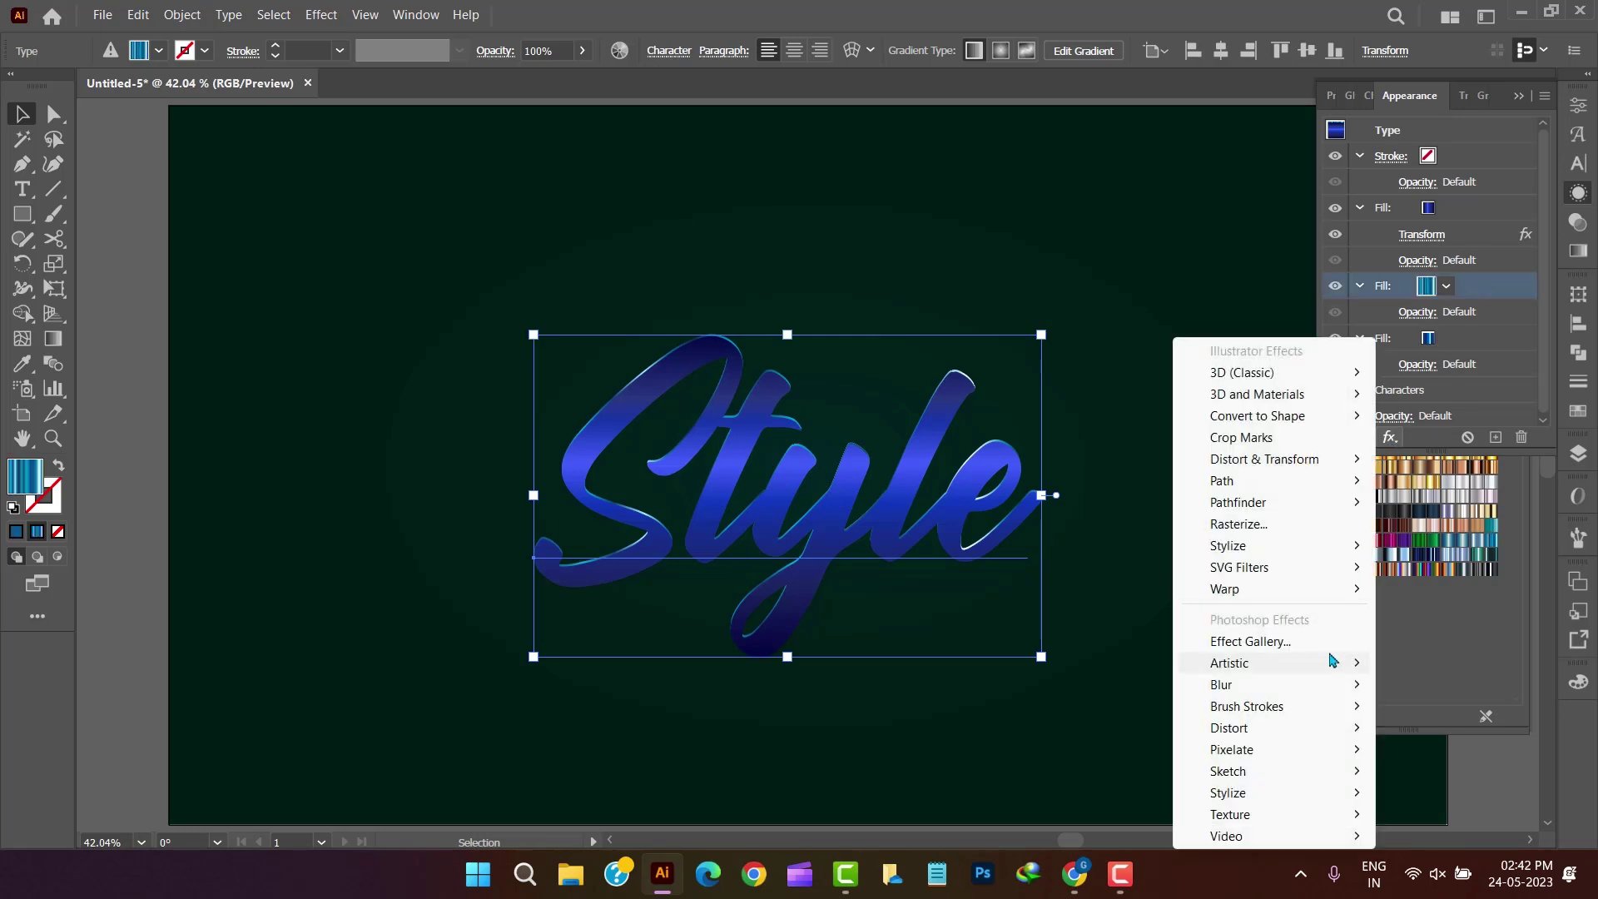
mouse_move(1332, 685)
left_click(1449, 684)
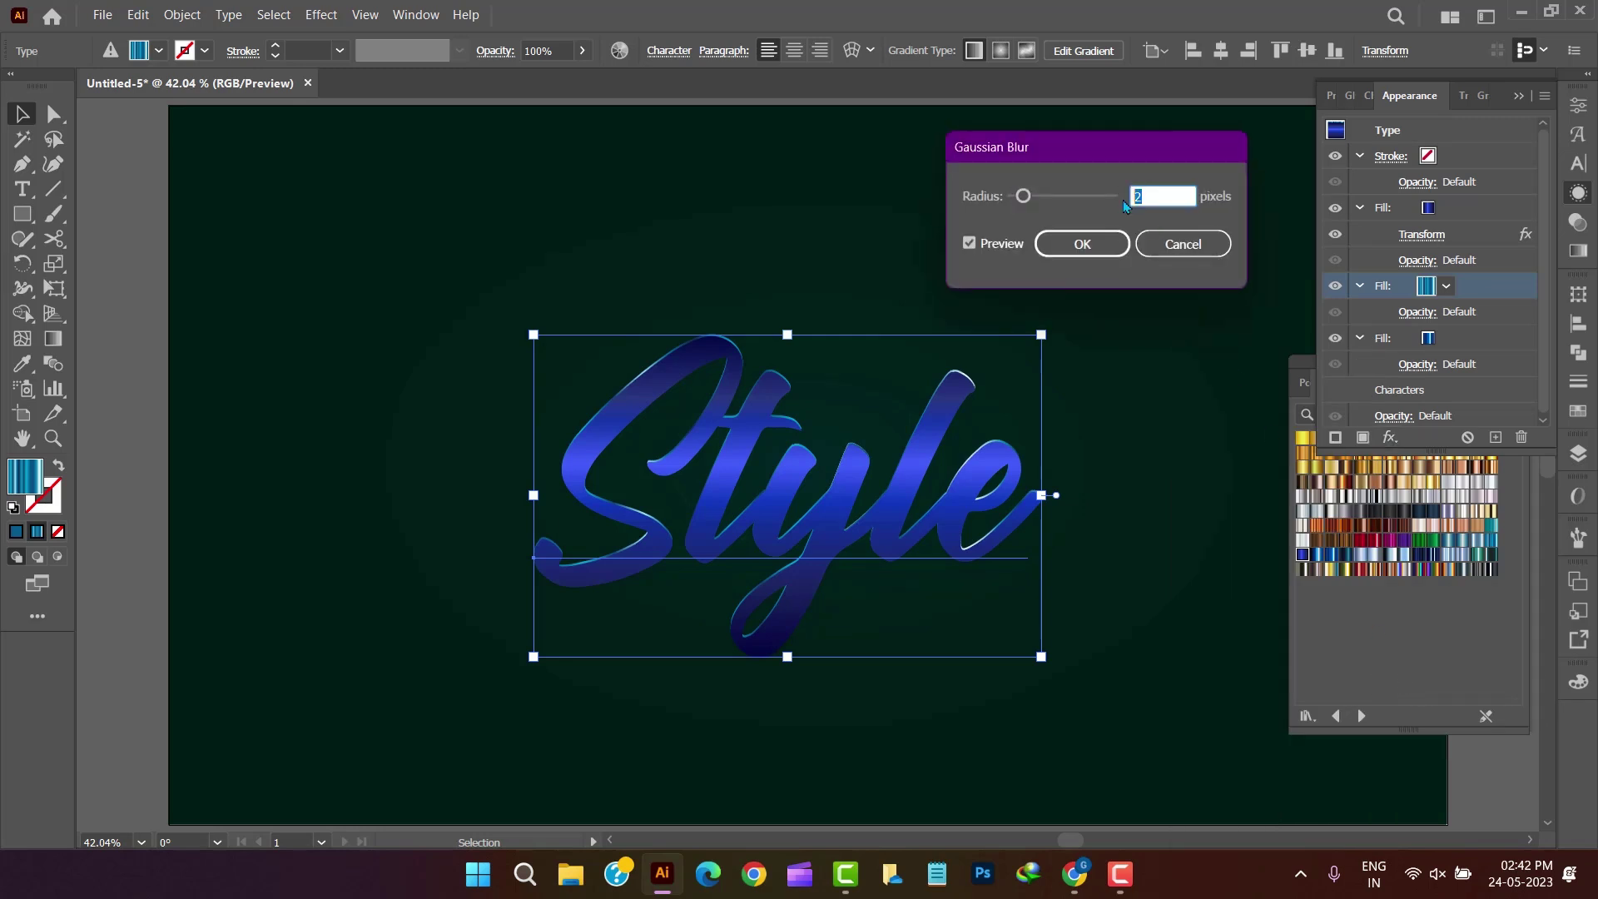
type("3.02")
left_click(1106, 245)
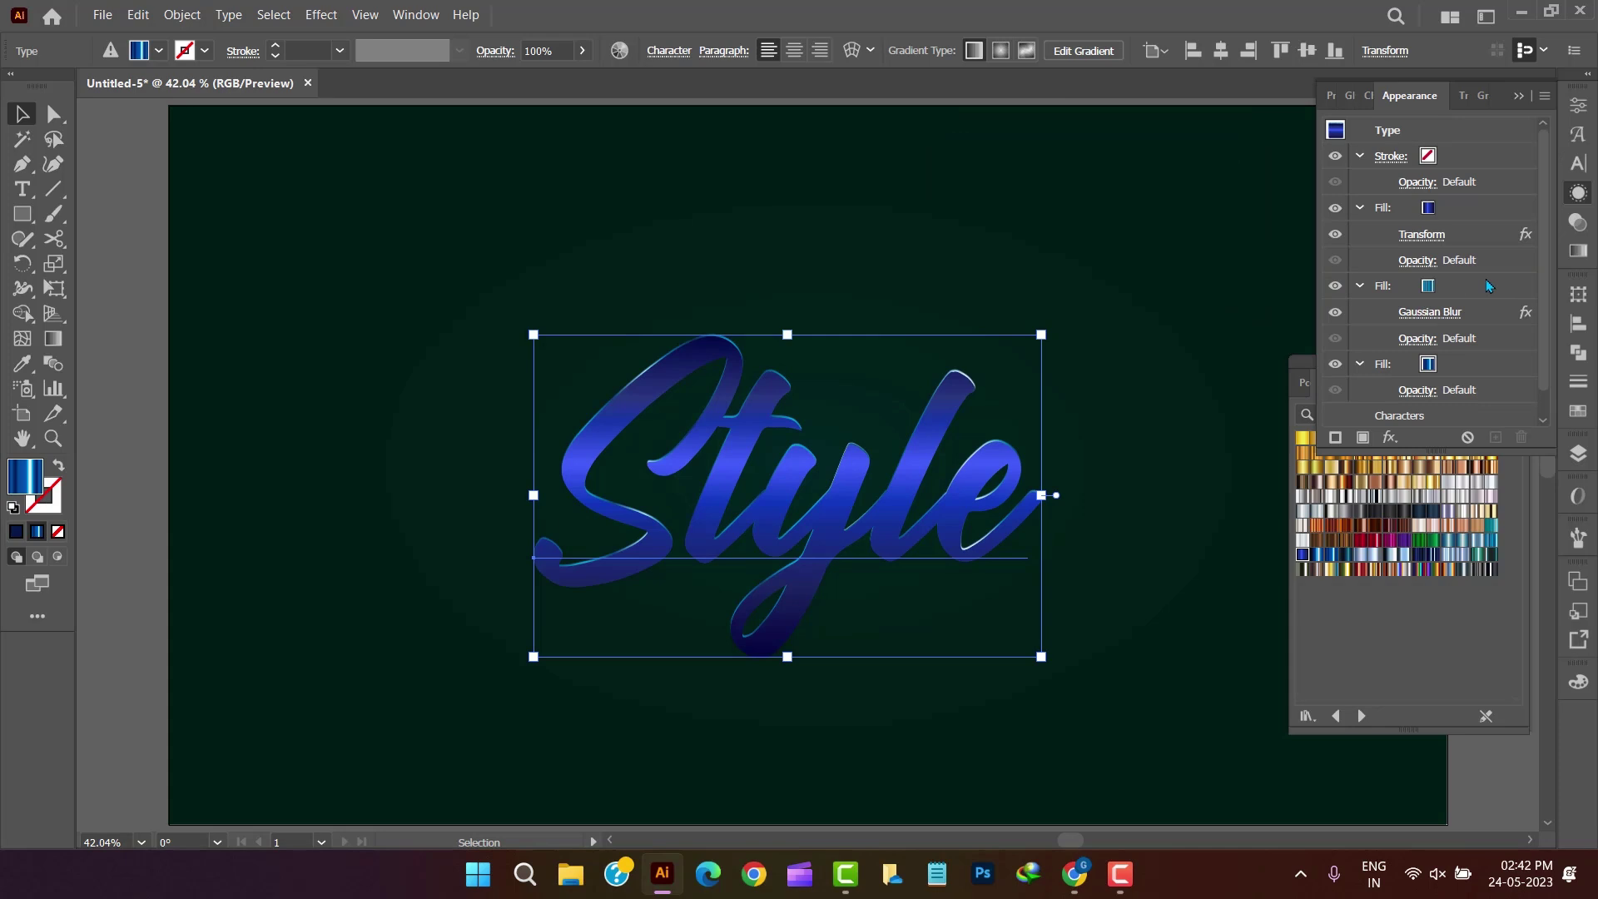
left_click(1486, 363)
left_click(1390, 437)
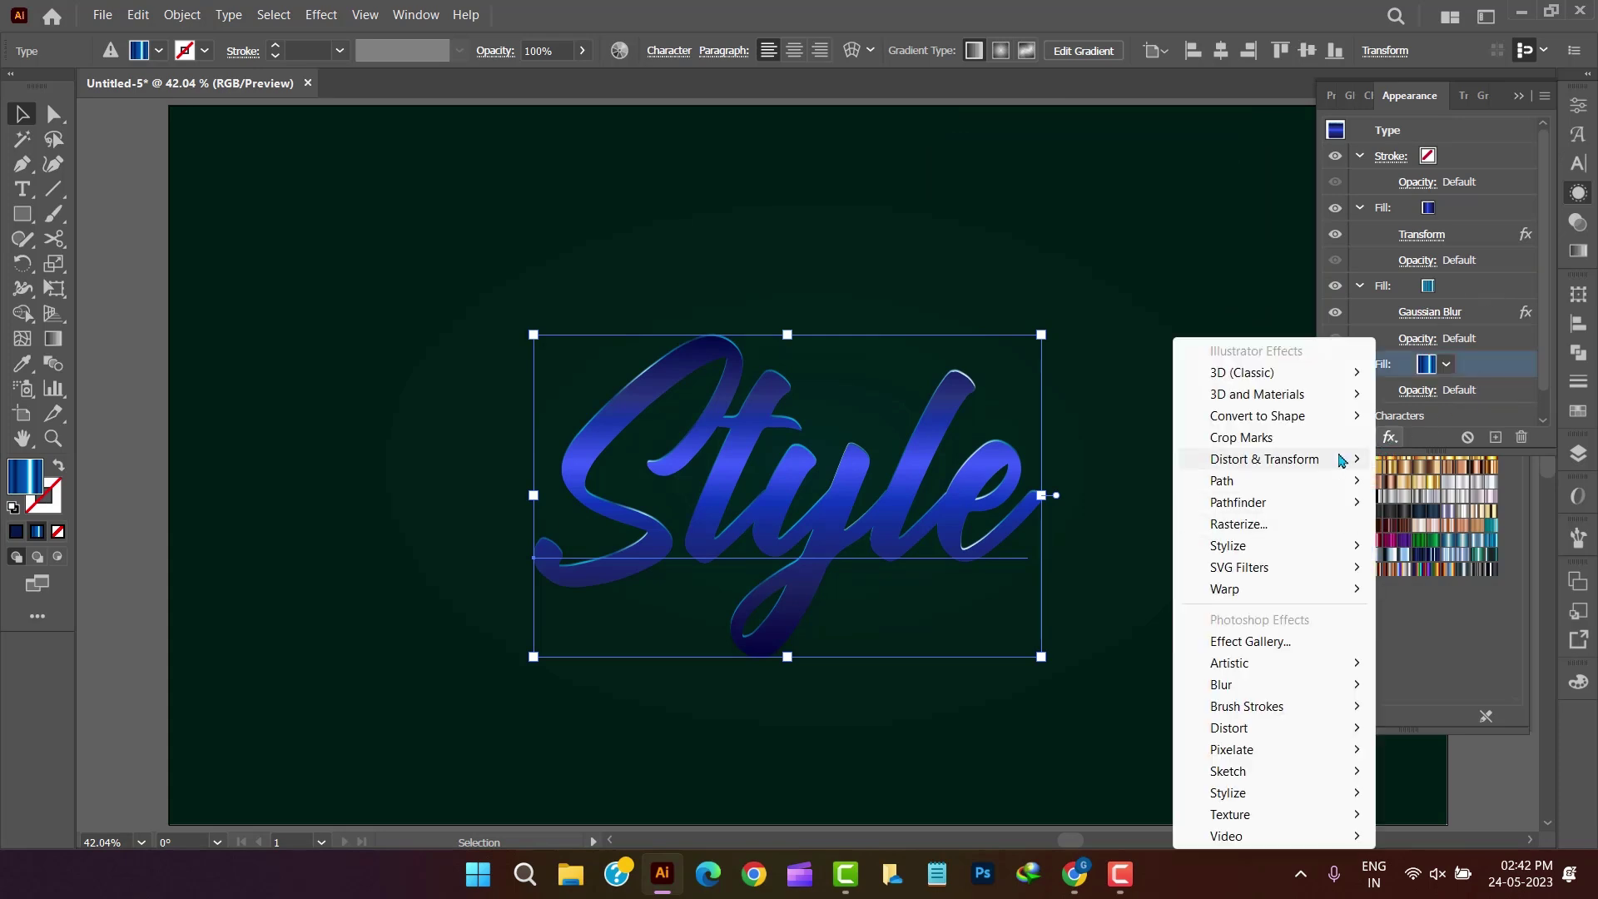
Transform the bottom fill at 99.9% horizontal and vertical scale with 100 copies.
mouse_move(1342, 458)
left_click(1415, 524)
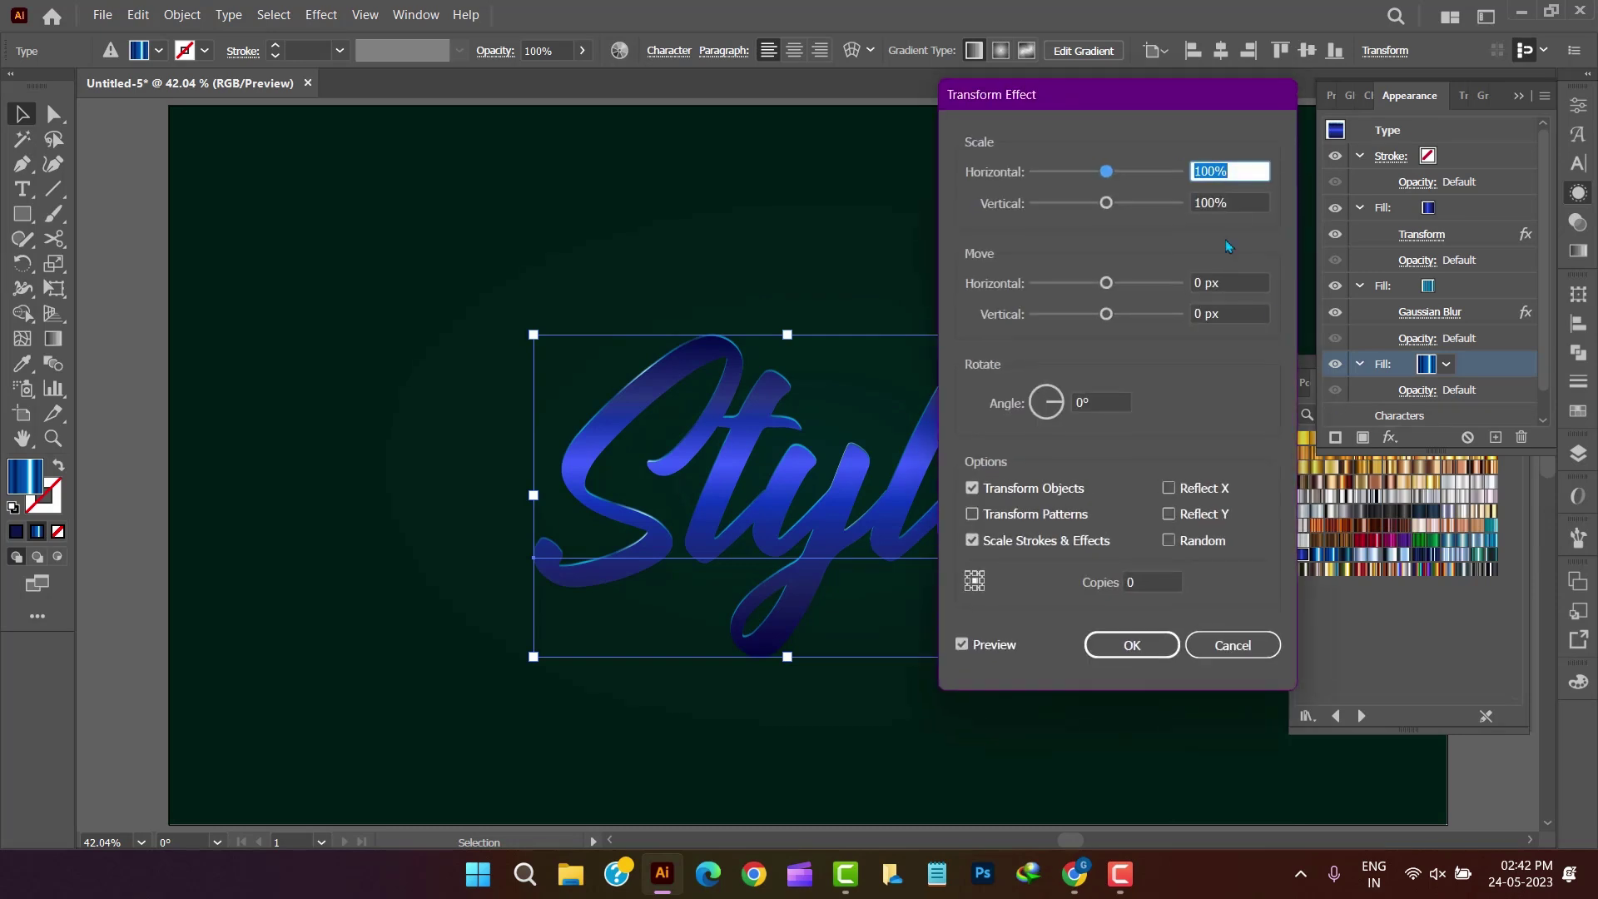
type("99.9")
key("Tab")
type("99.9")
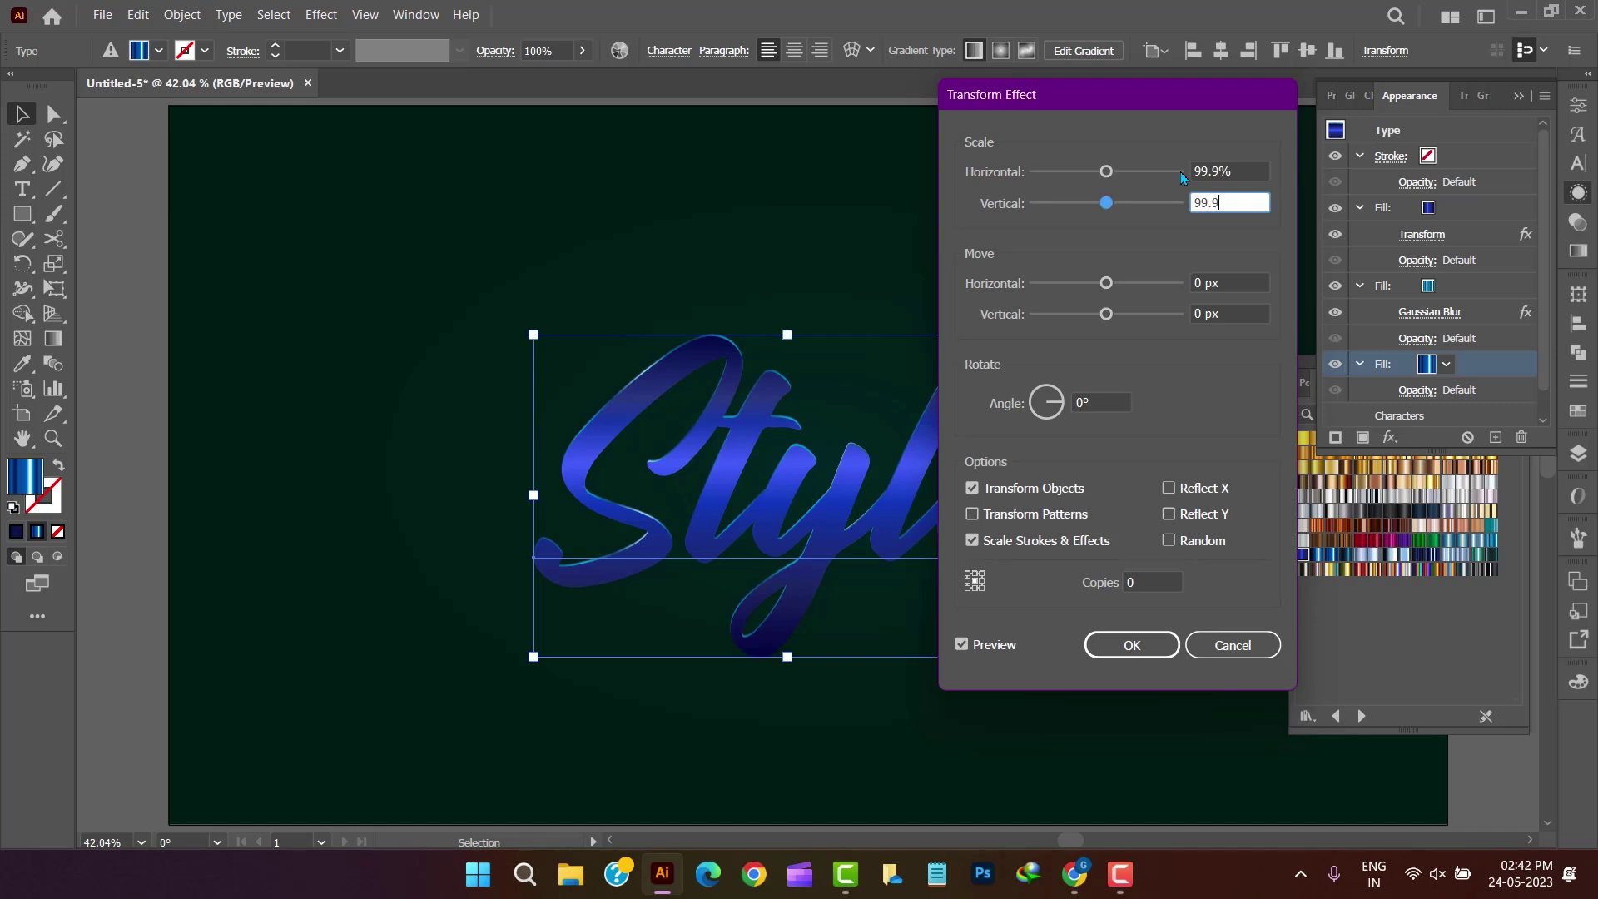
key("Tab")
key("Tab")
key("Tab")
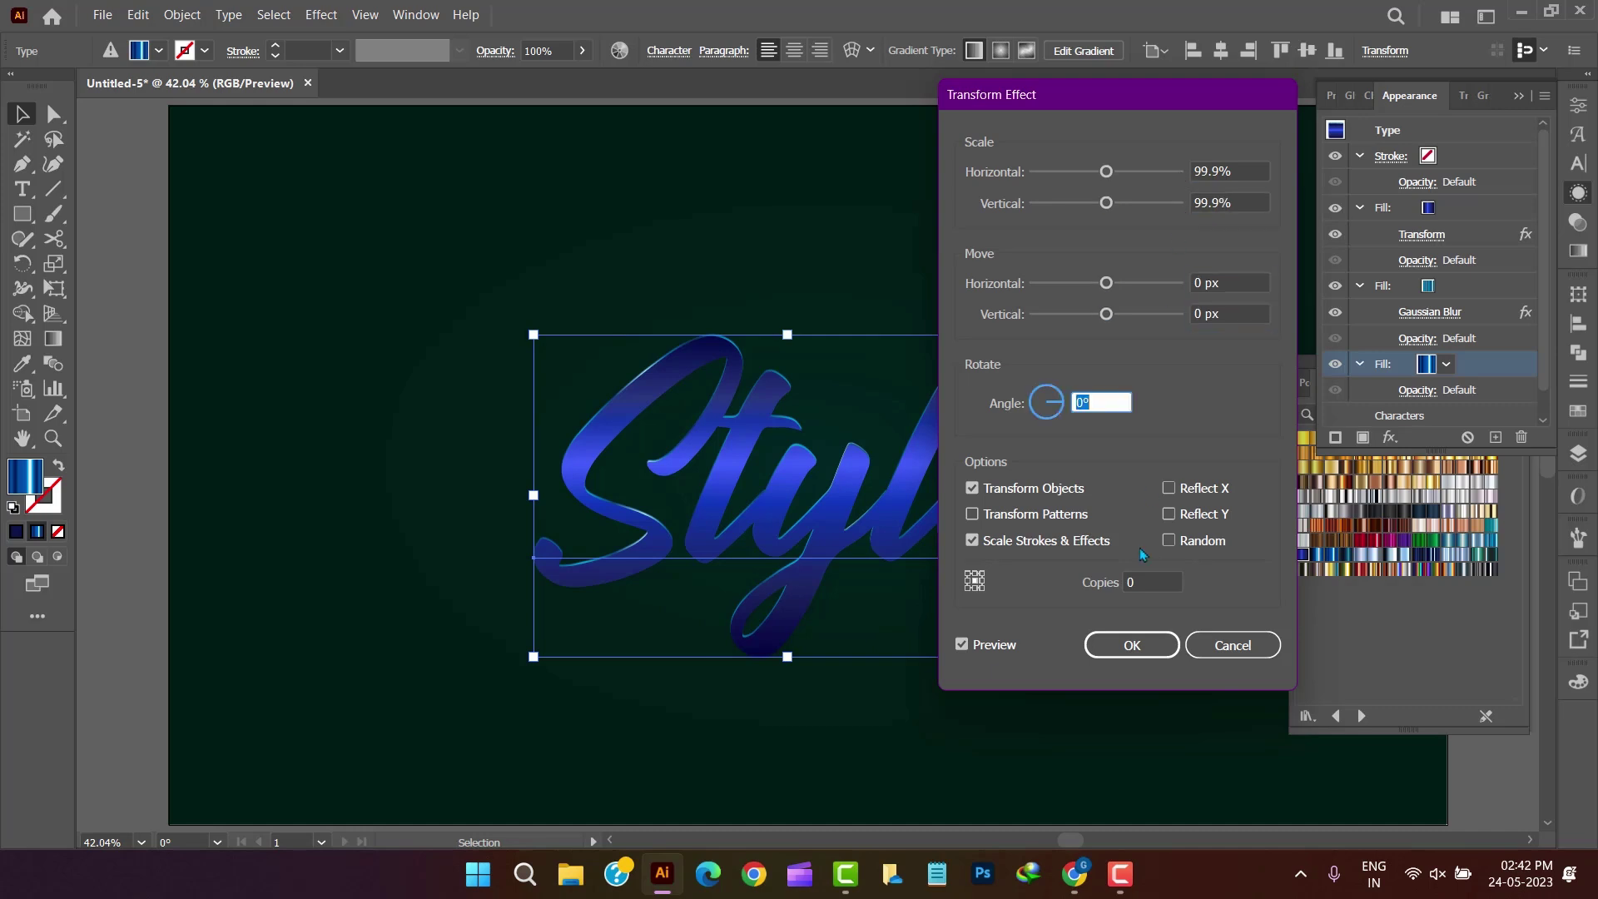
key("Tab")
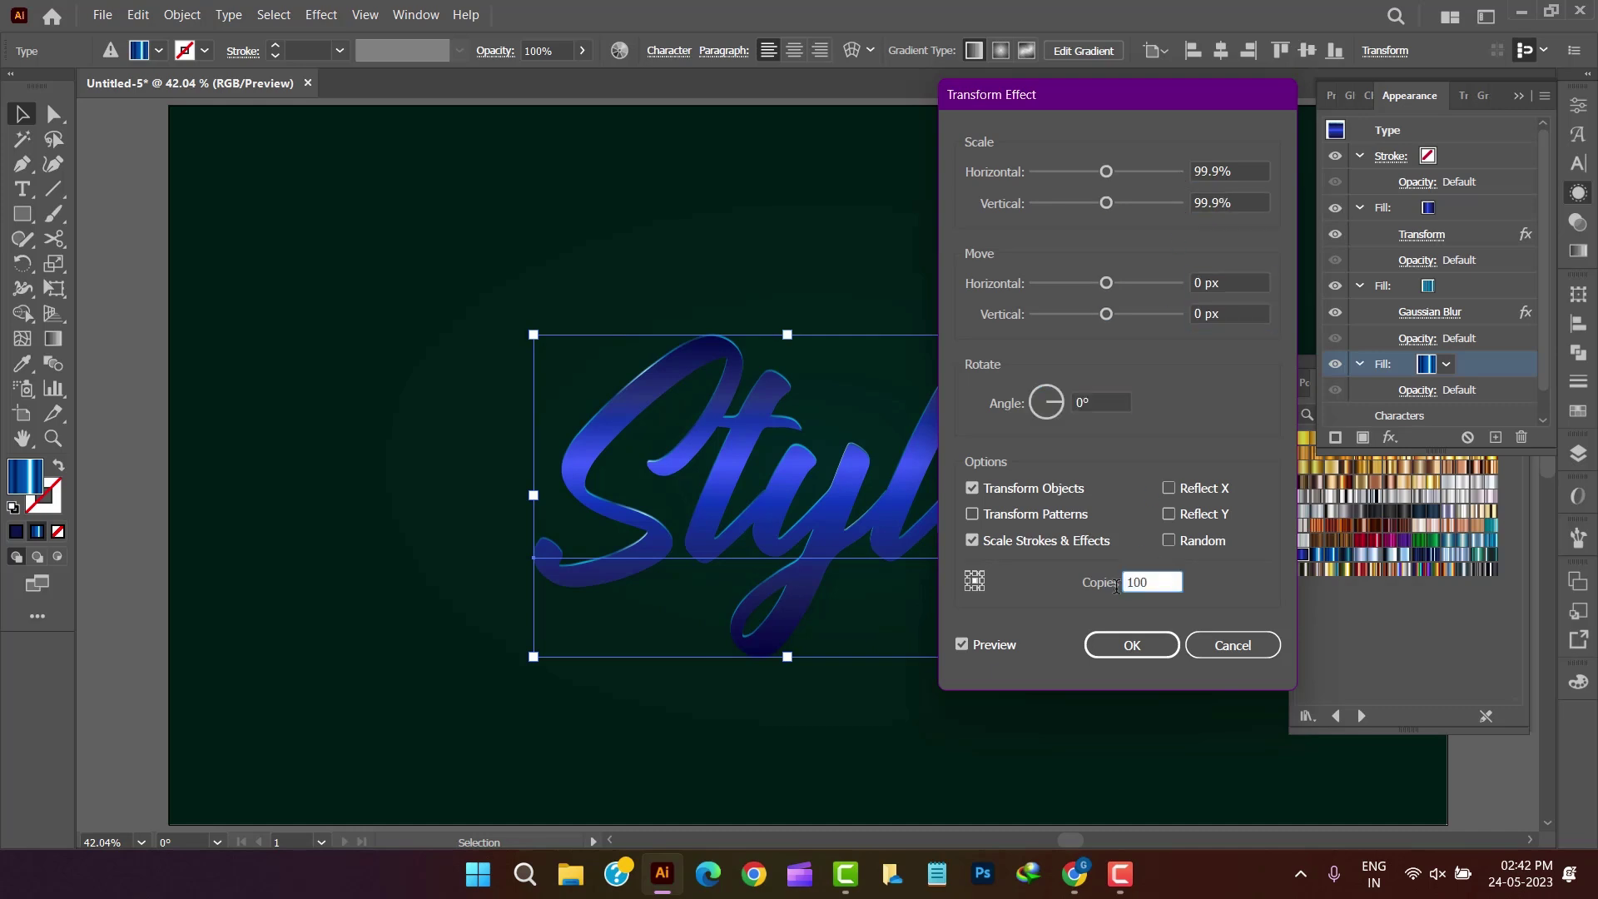
type("100")
left_click(1140, 641)
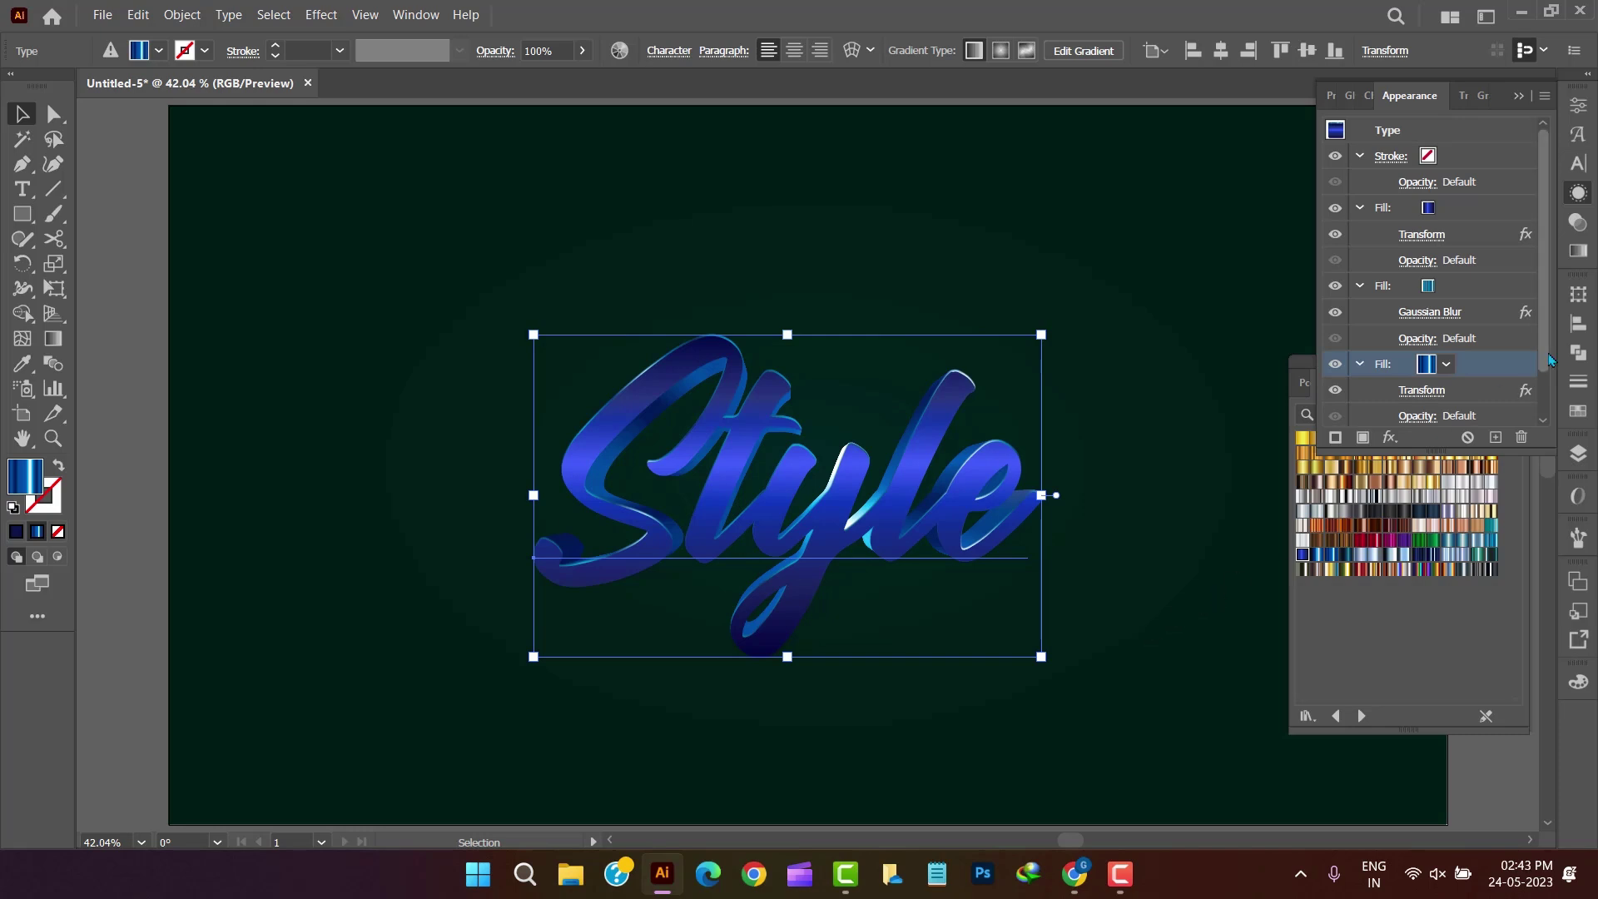
Try blue metal gradient swatches on the extruded bottom fill, settling on a blue-white one.
scroll(1551, 360, "down", 2)
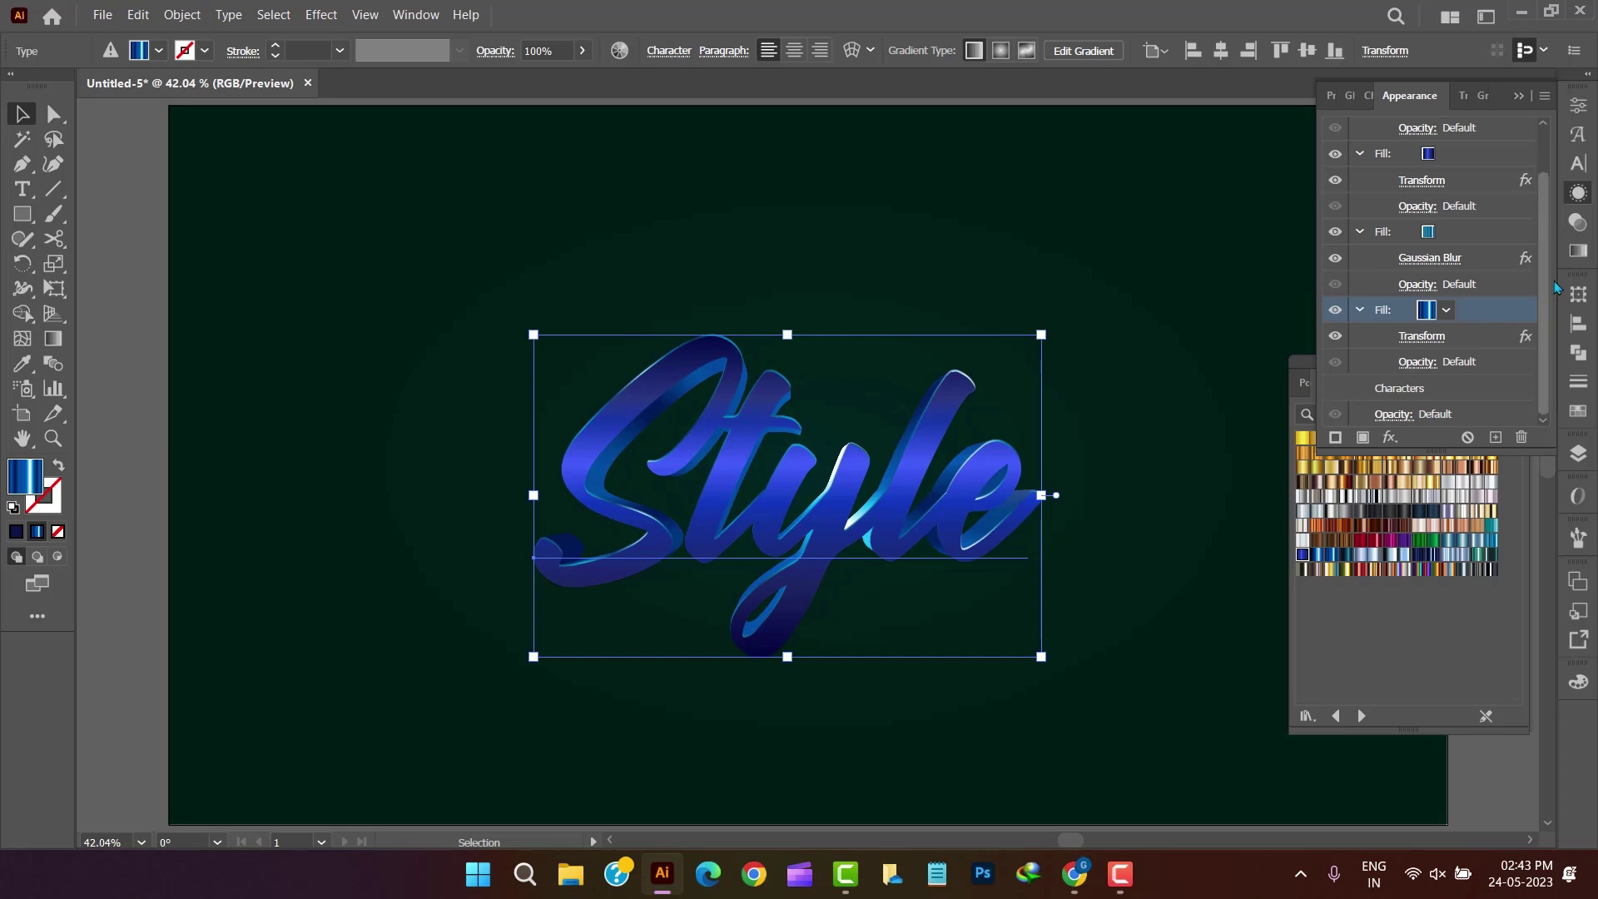
left_click(1581, 254)
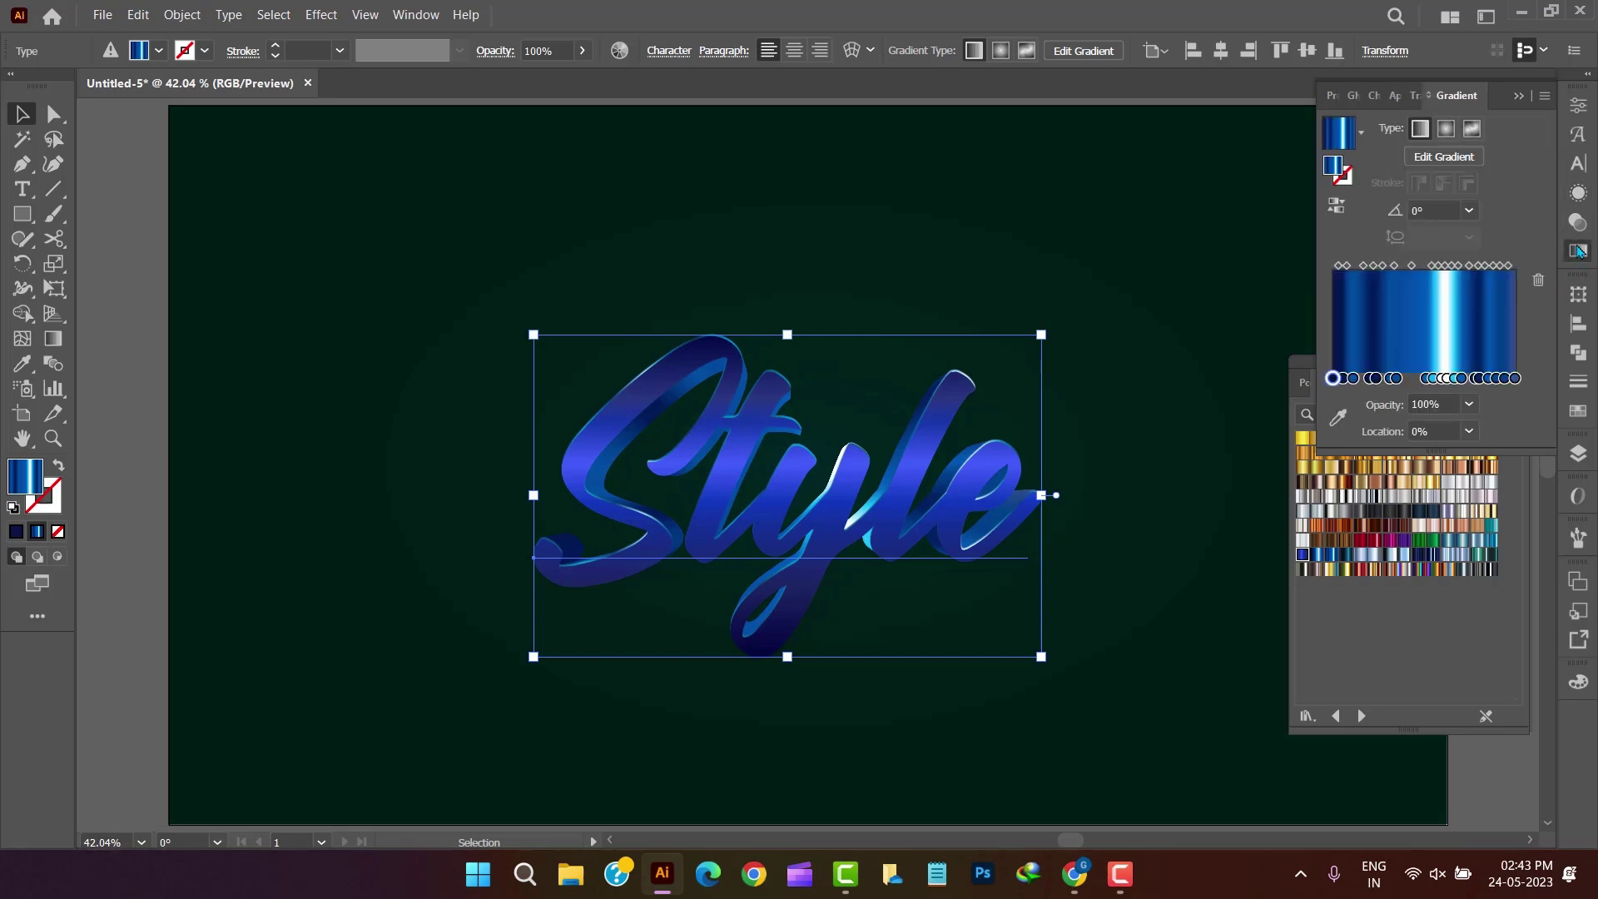
left_click(1580, 254)
left_click(1579, 194)
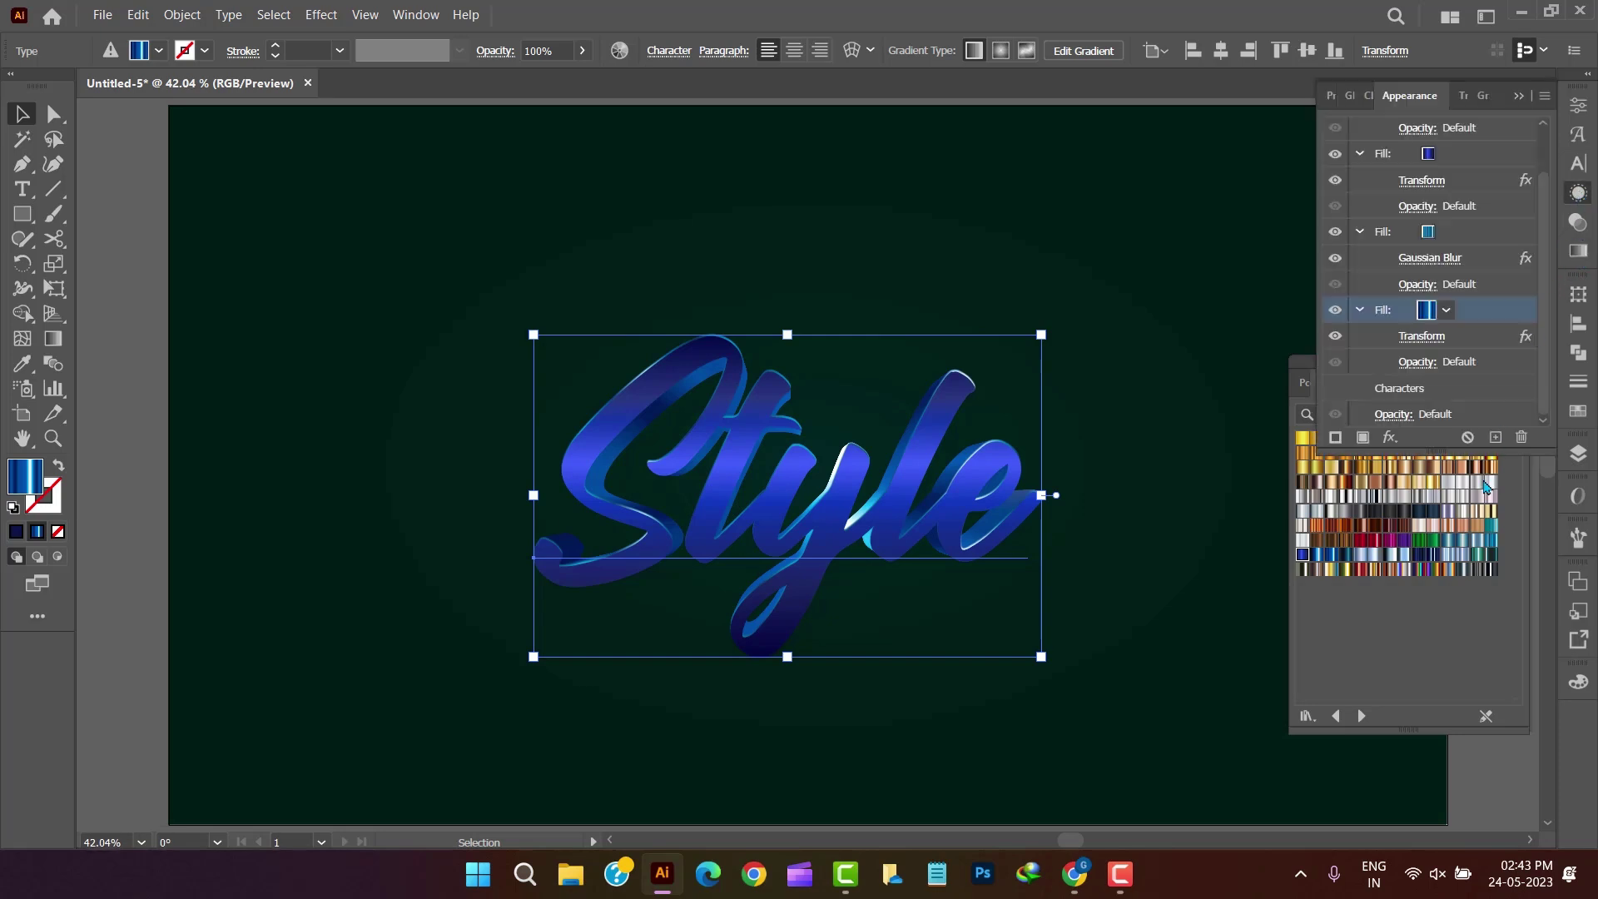
left_click(1331, 558)
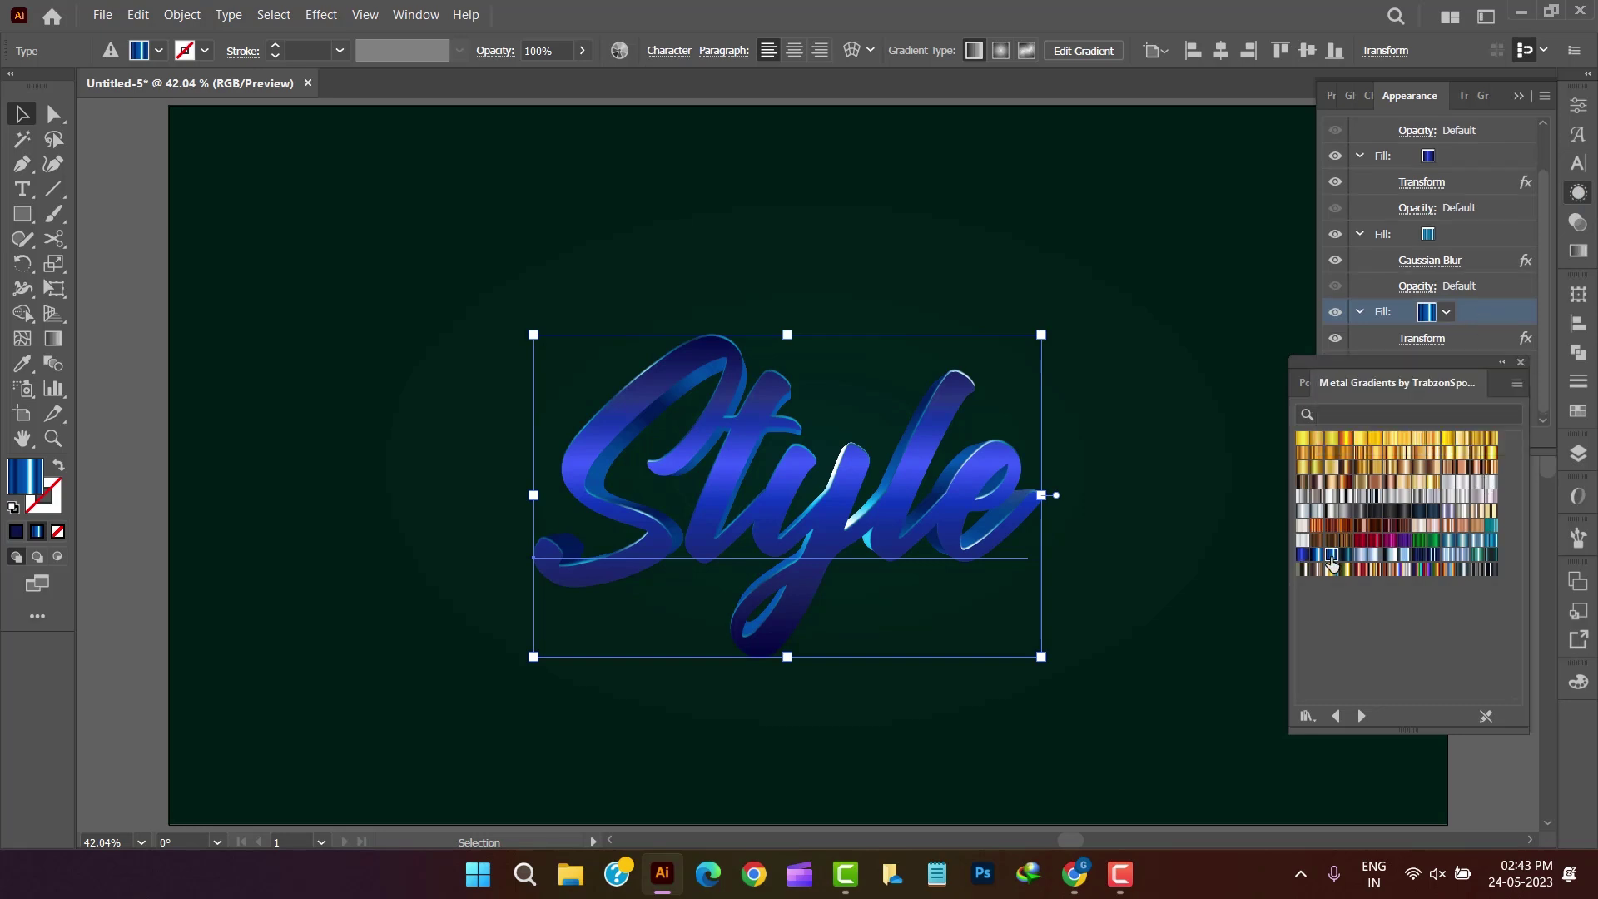
left_click(1419, 556)
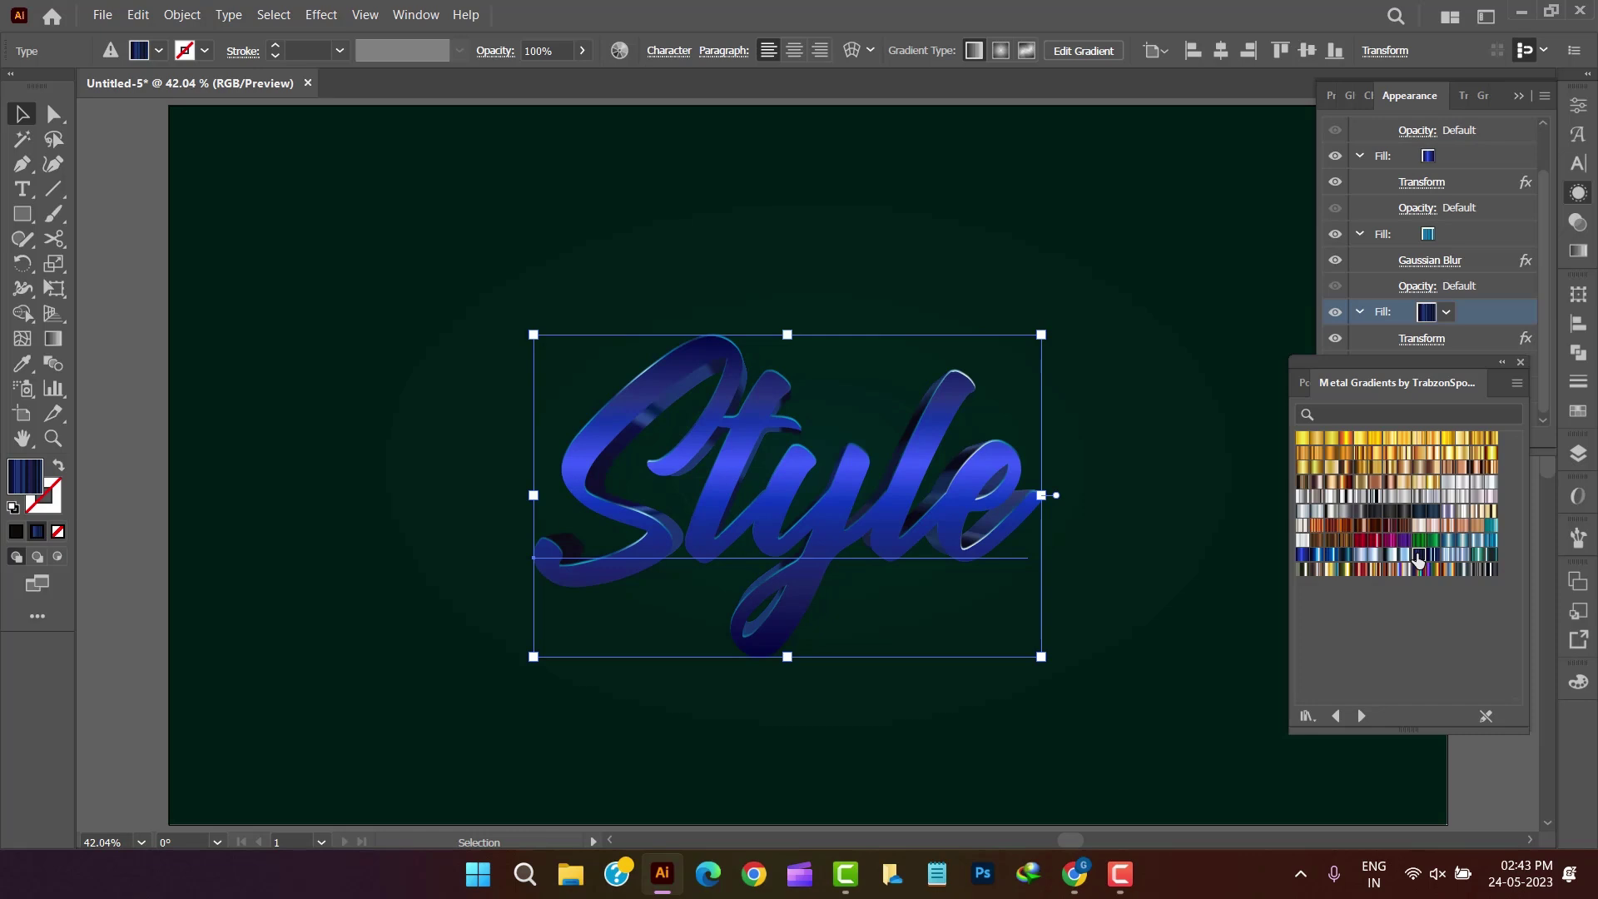
left_click(1489, 571)
left_click(1332, 559)
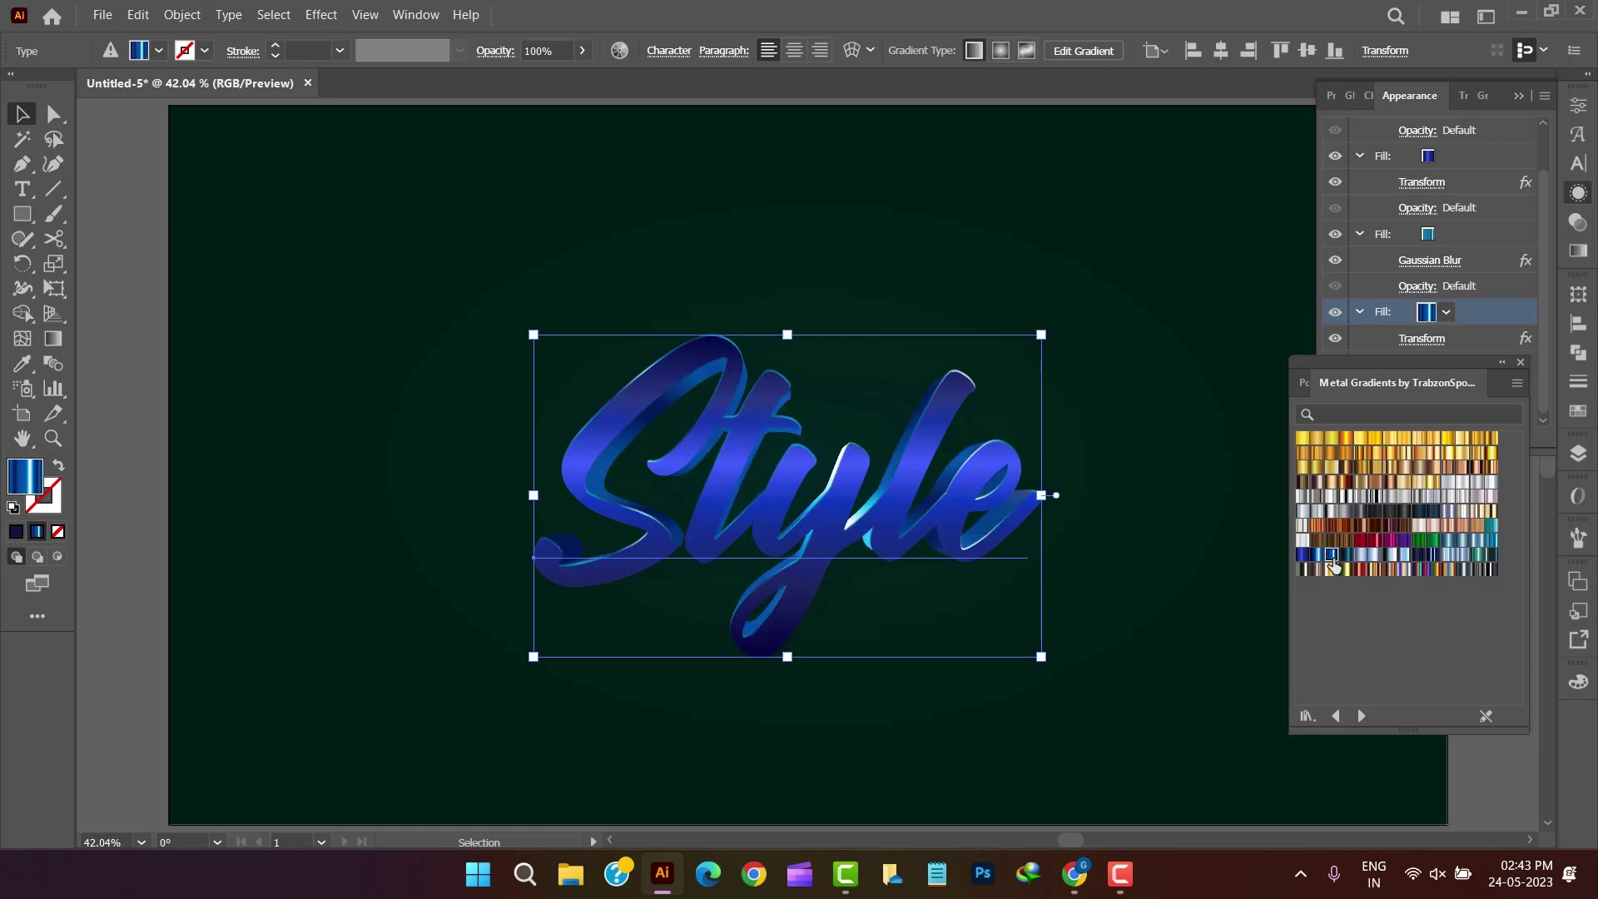
left_click(1317, 554)
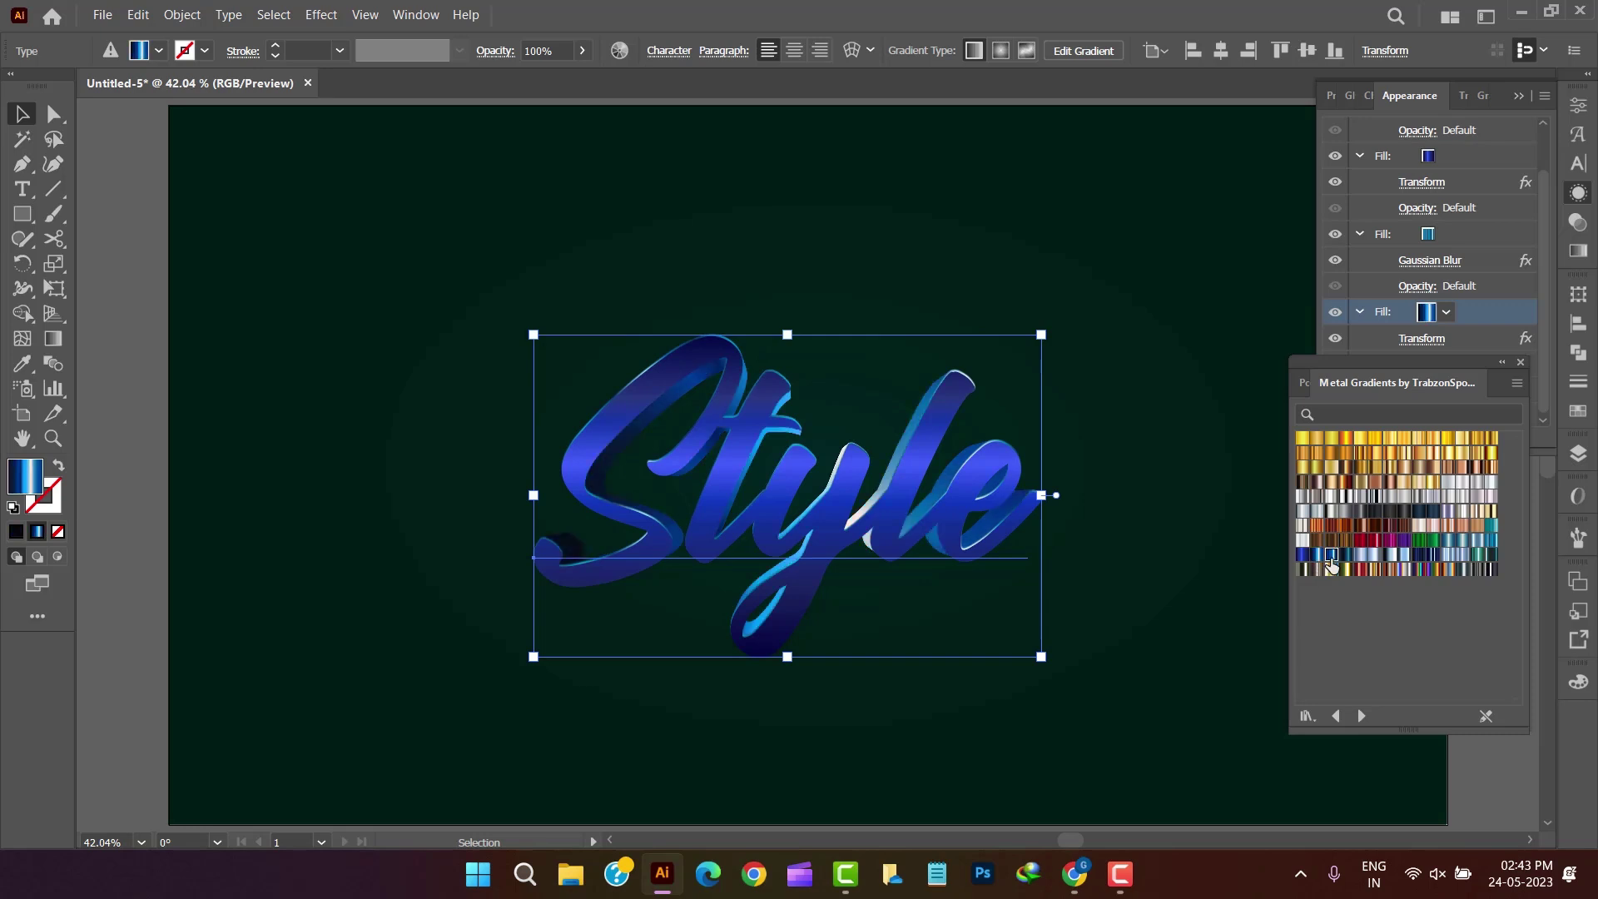
left_click(1317, 556)
Experiment with the gradient angle, trying a lower value, then -90° and 90°.
left_click(1579, 251)
left_click(1433, 210)
left_click_drag(1433, 210, 1408, 218)
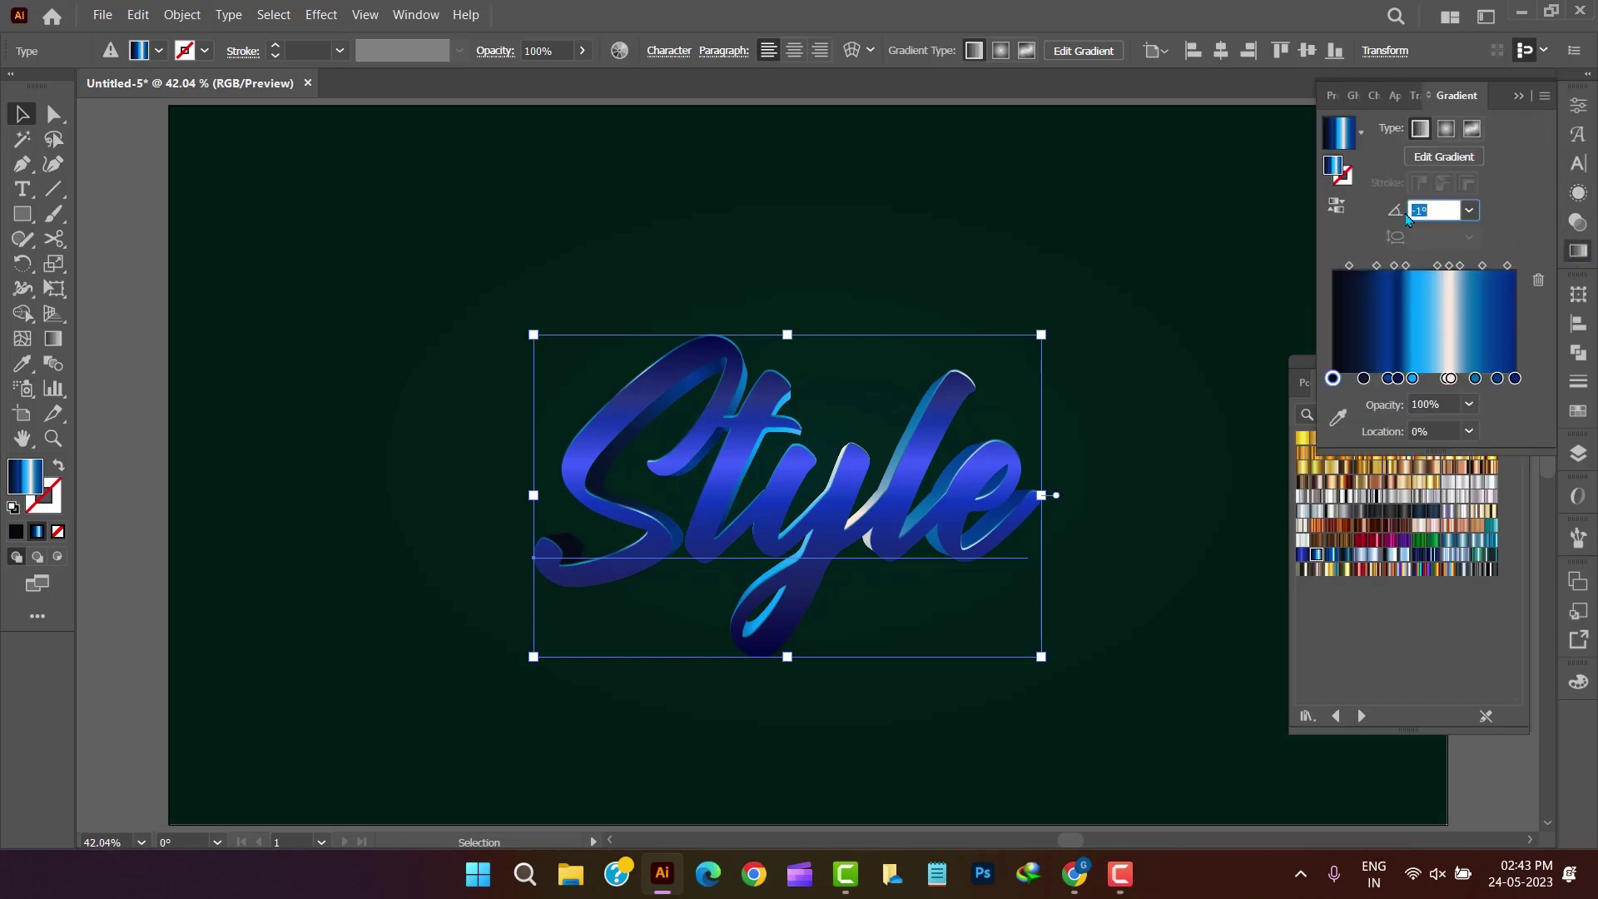
key("Down")
key("Down")
key("Down")
key("Down")
key("Down")
left_click(1469, 210)
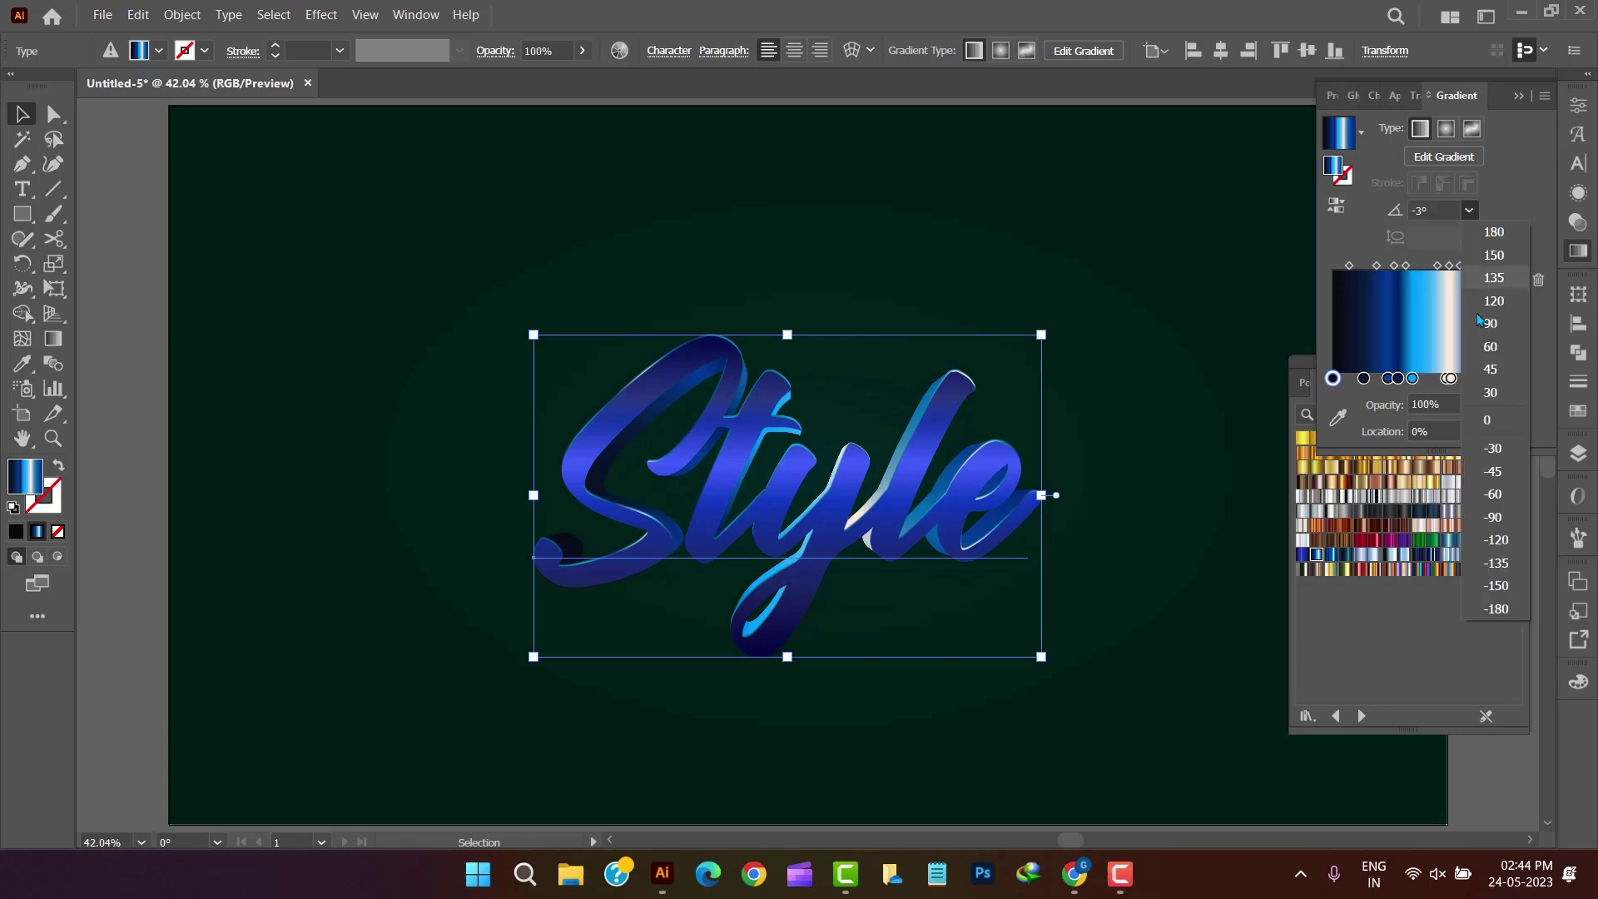
left_click(1481, 516)
left_click(1469, 210)
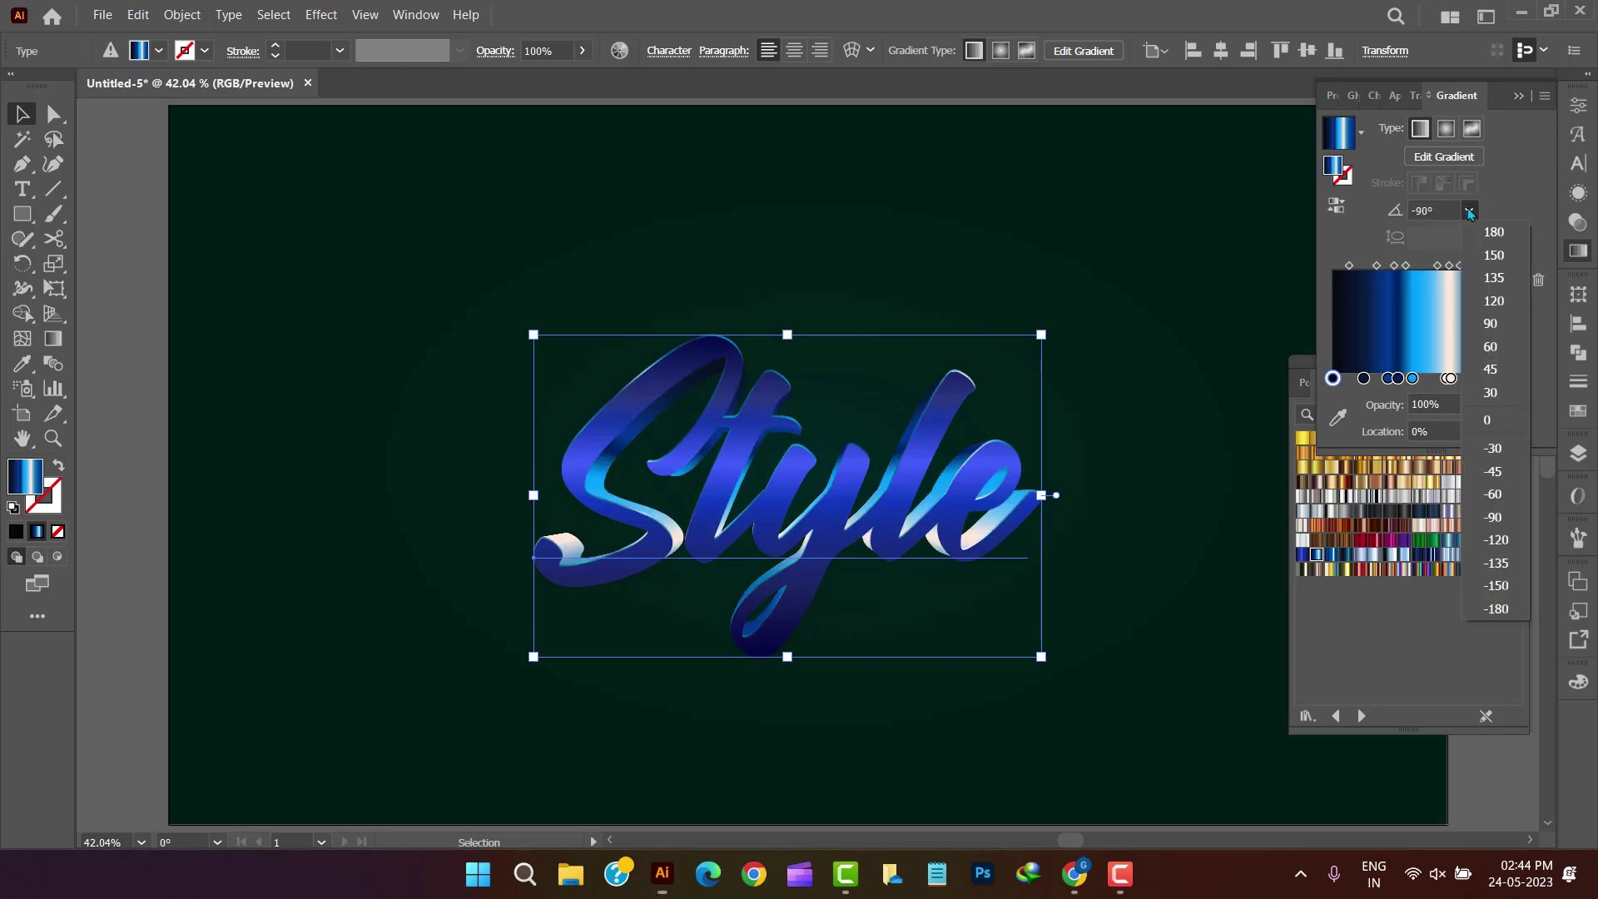
left_click(1495, 329)
Try 45°, -45° and -60°, then settle on a 60° gradient angle.
left_click(1469, 209)
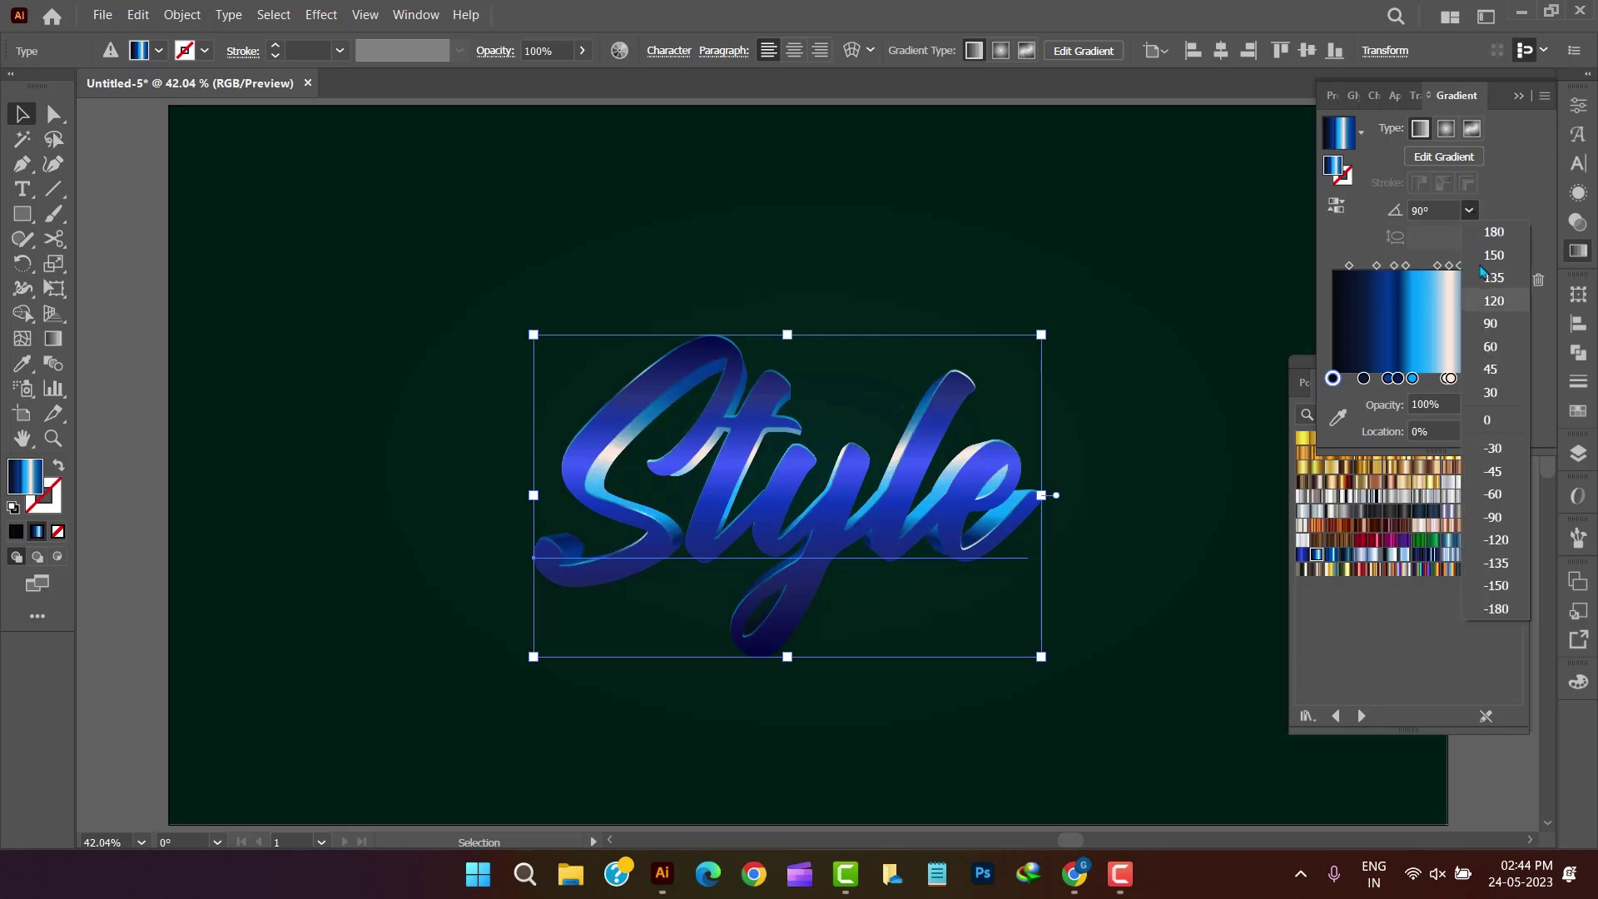
left_click(1492, 373)
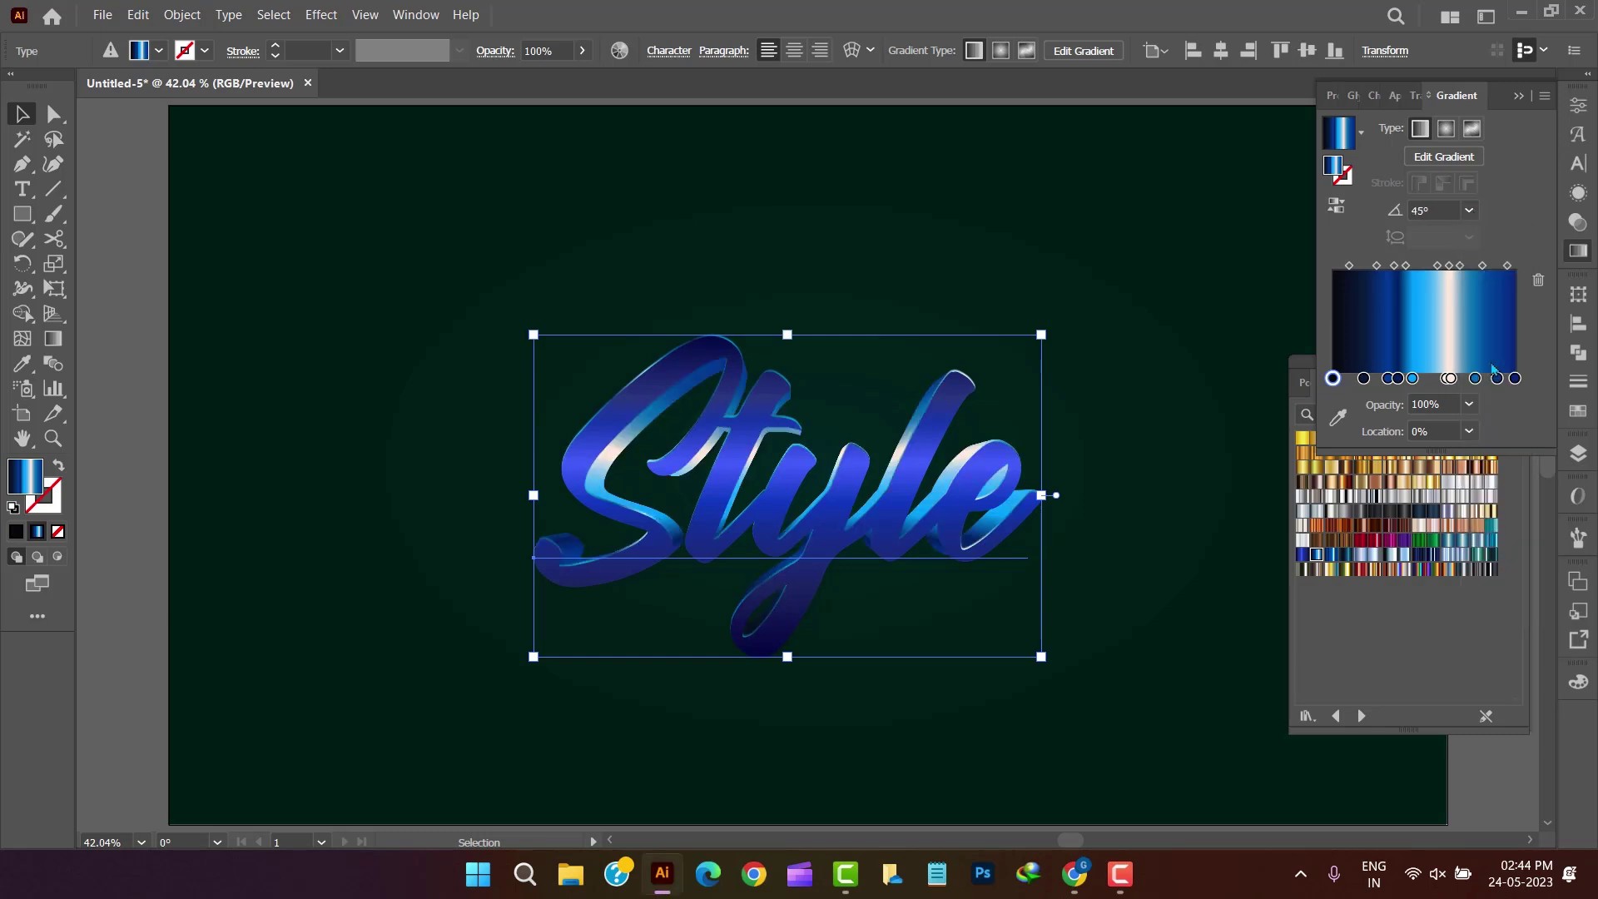
left_click(1469, 210)
left_click(1508, 476)
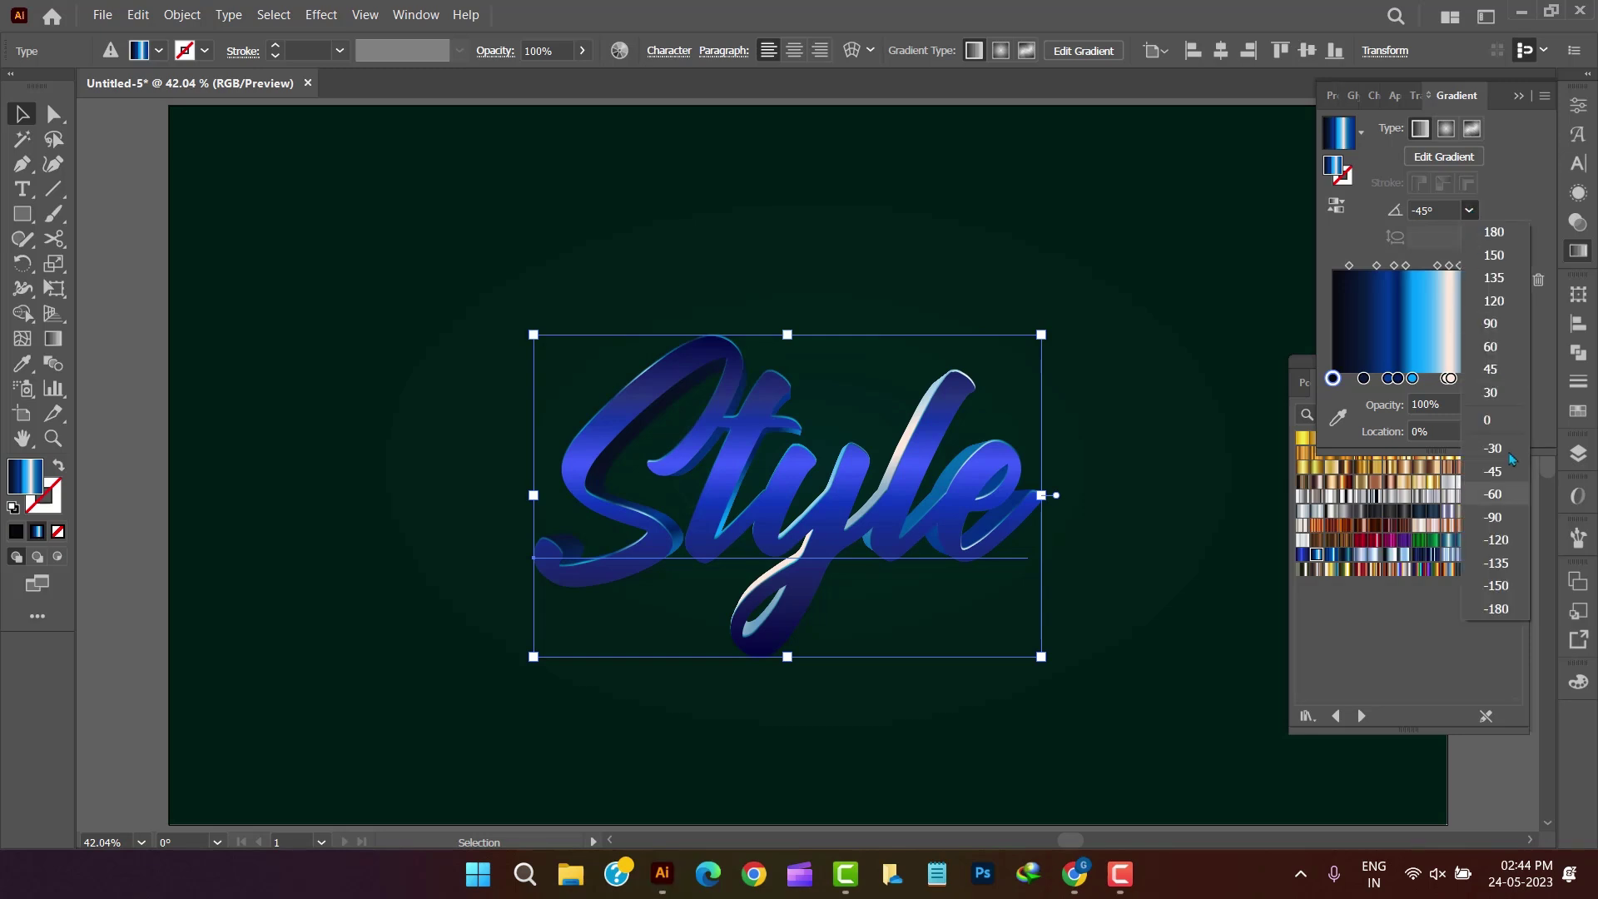
left_click(1516, 496)
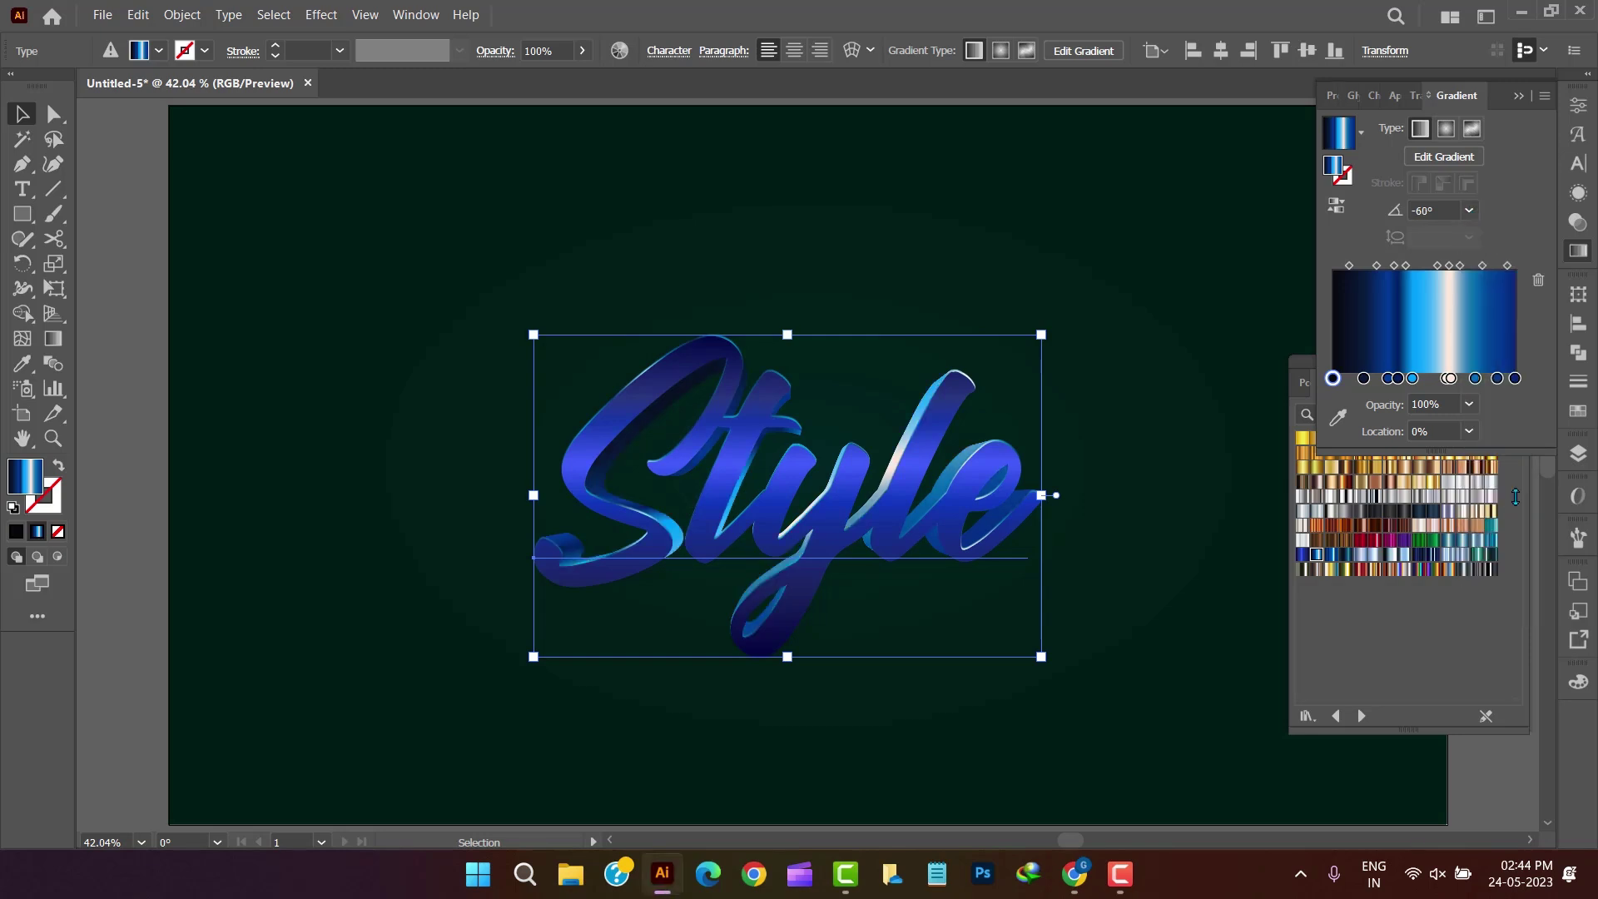
left_click(1470, 210)
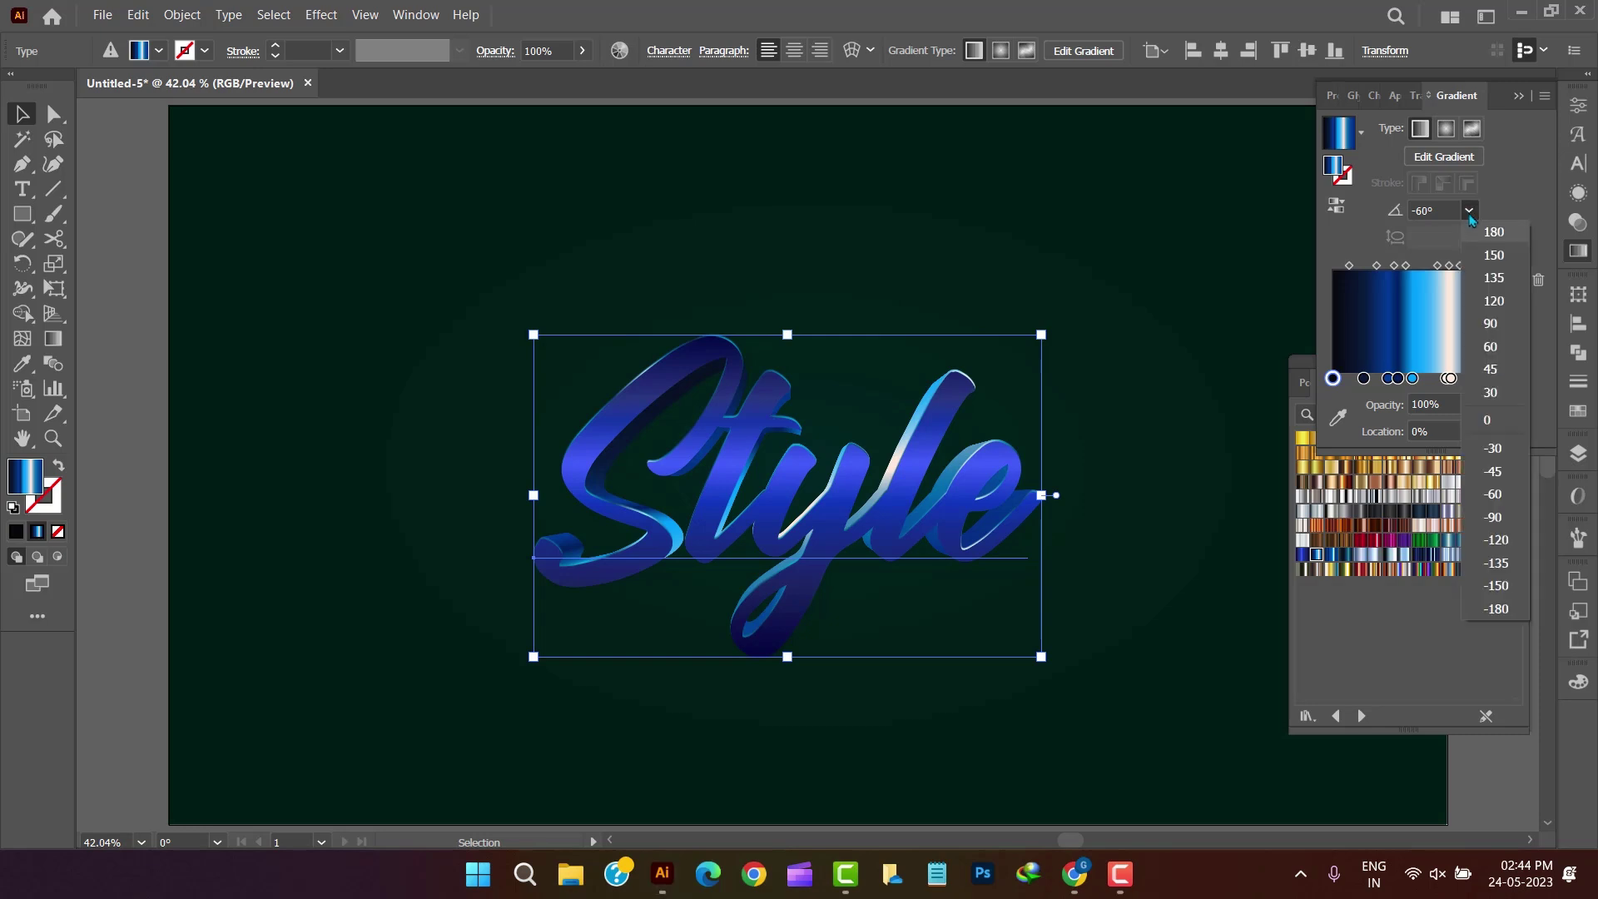
left_click(1490, 353)
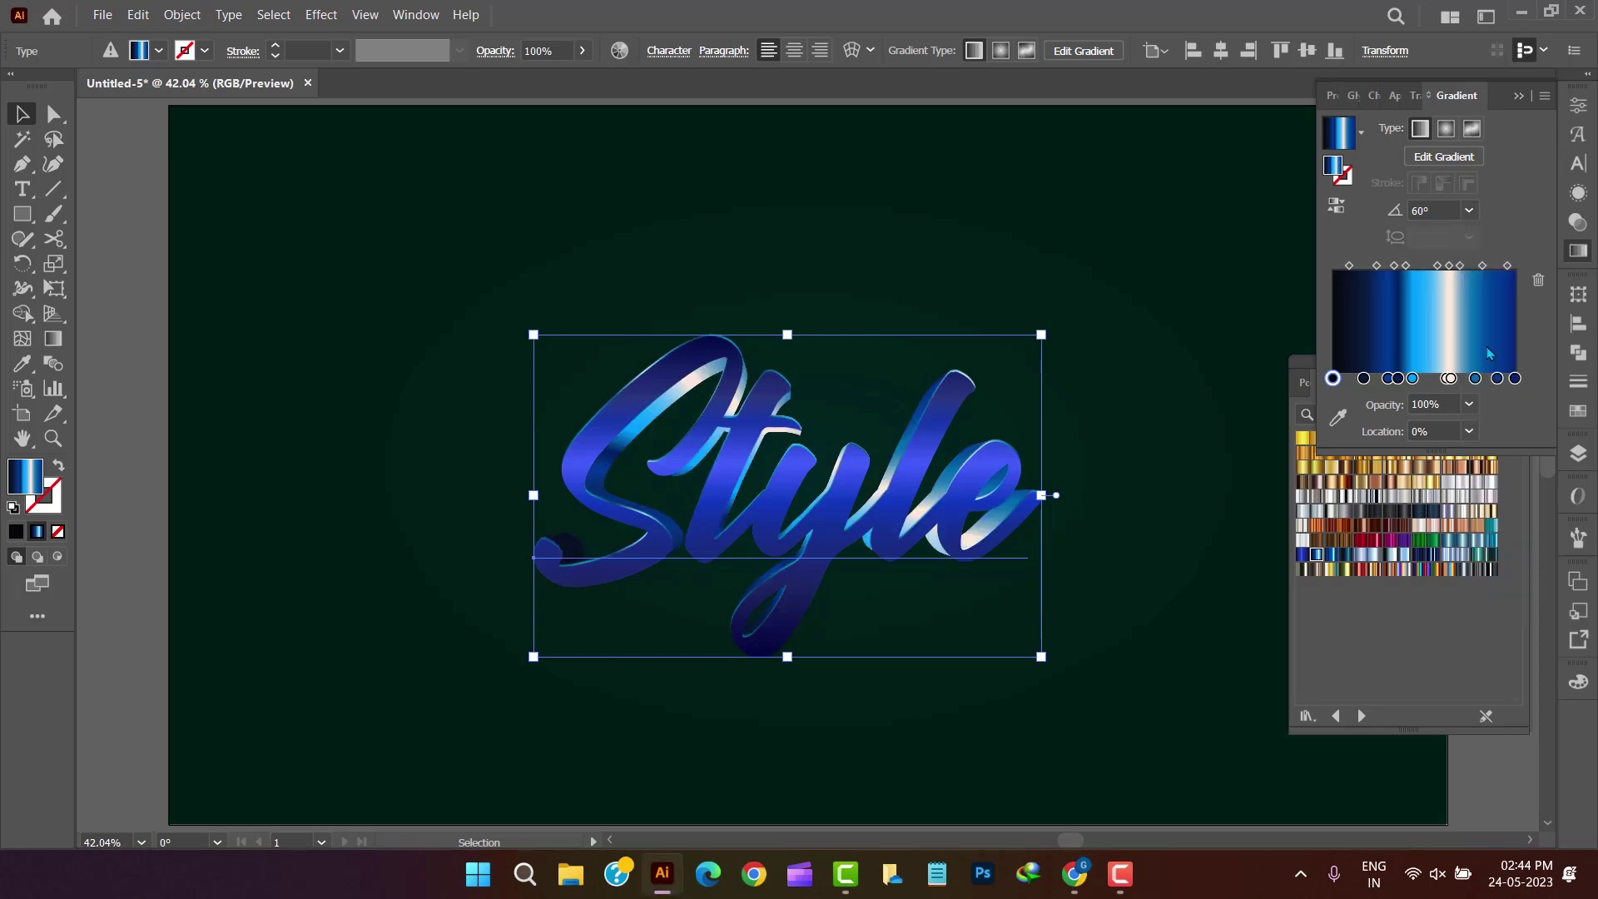
left_click(1579, 249)
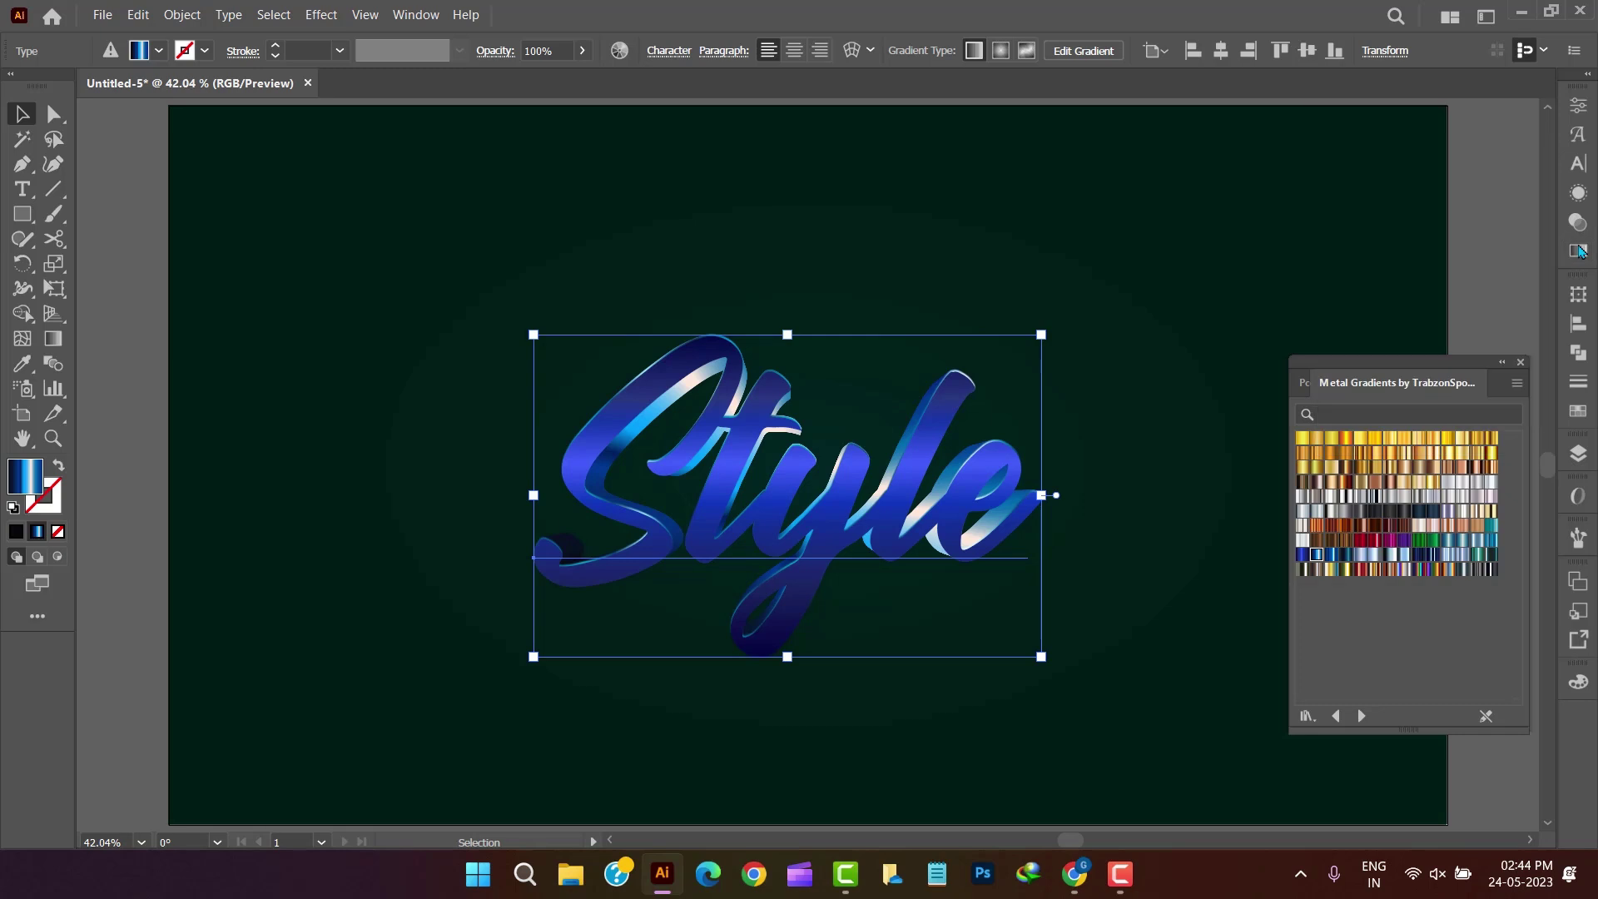
left_click(1521, 362)
Center the 3D Style lettering horizontally and vertically on the artboard.
left_click(1579, 193)
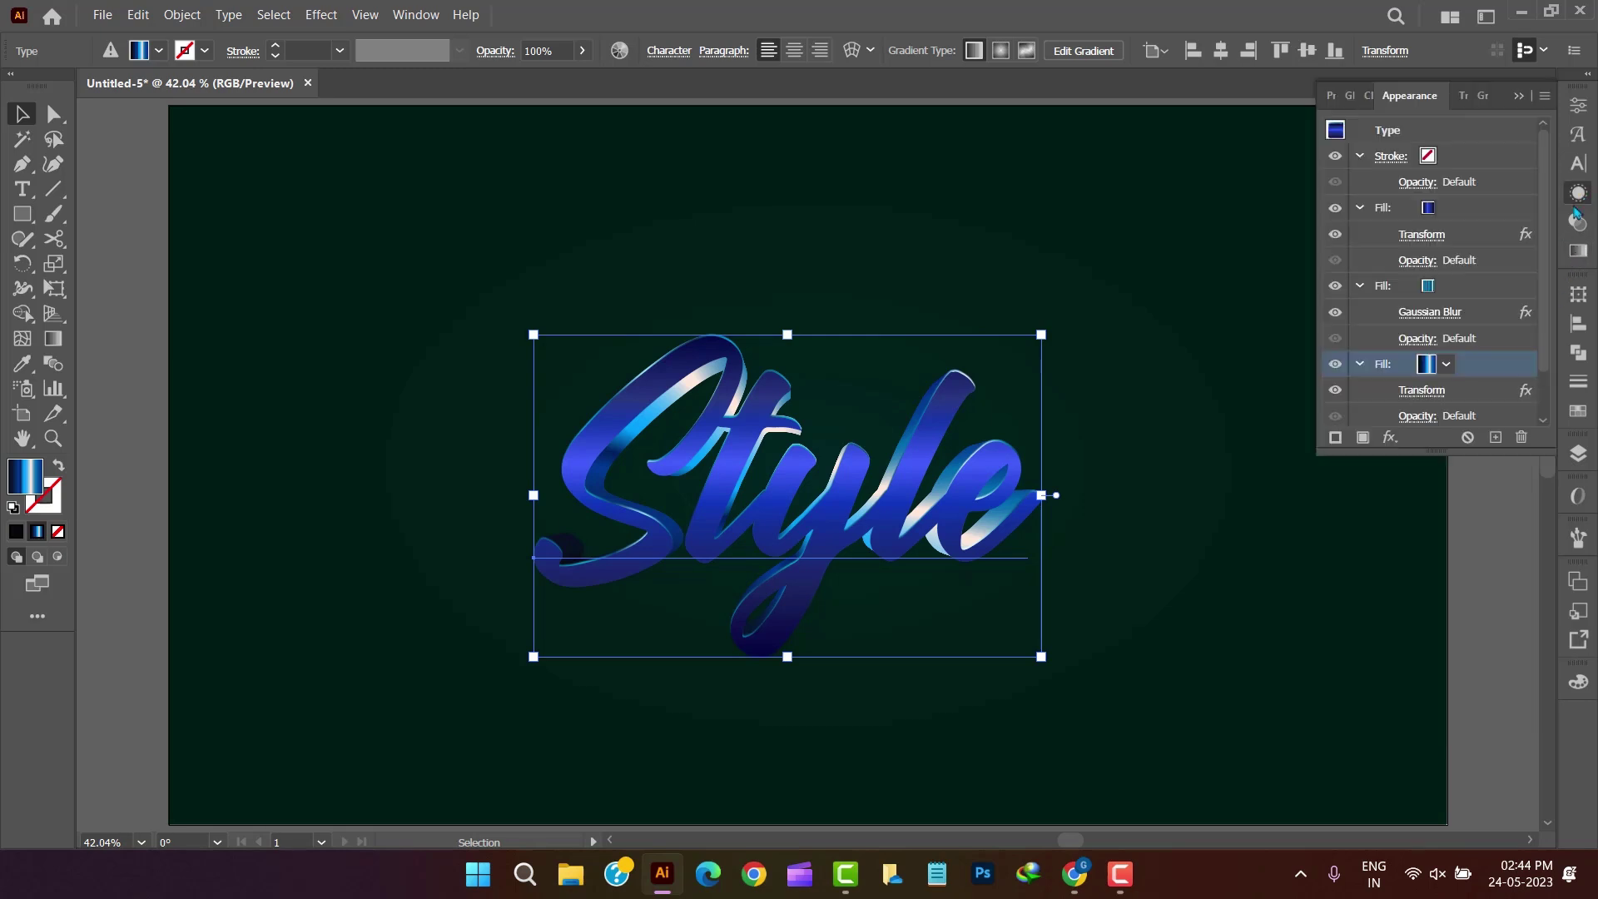
left_click(1579, 192)
left_click(1217, 560)
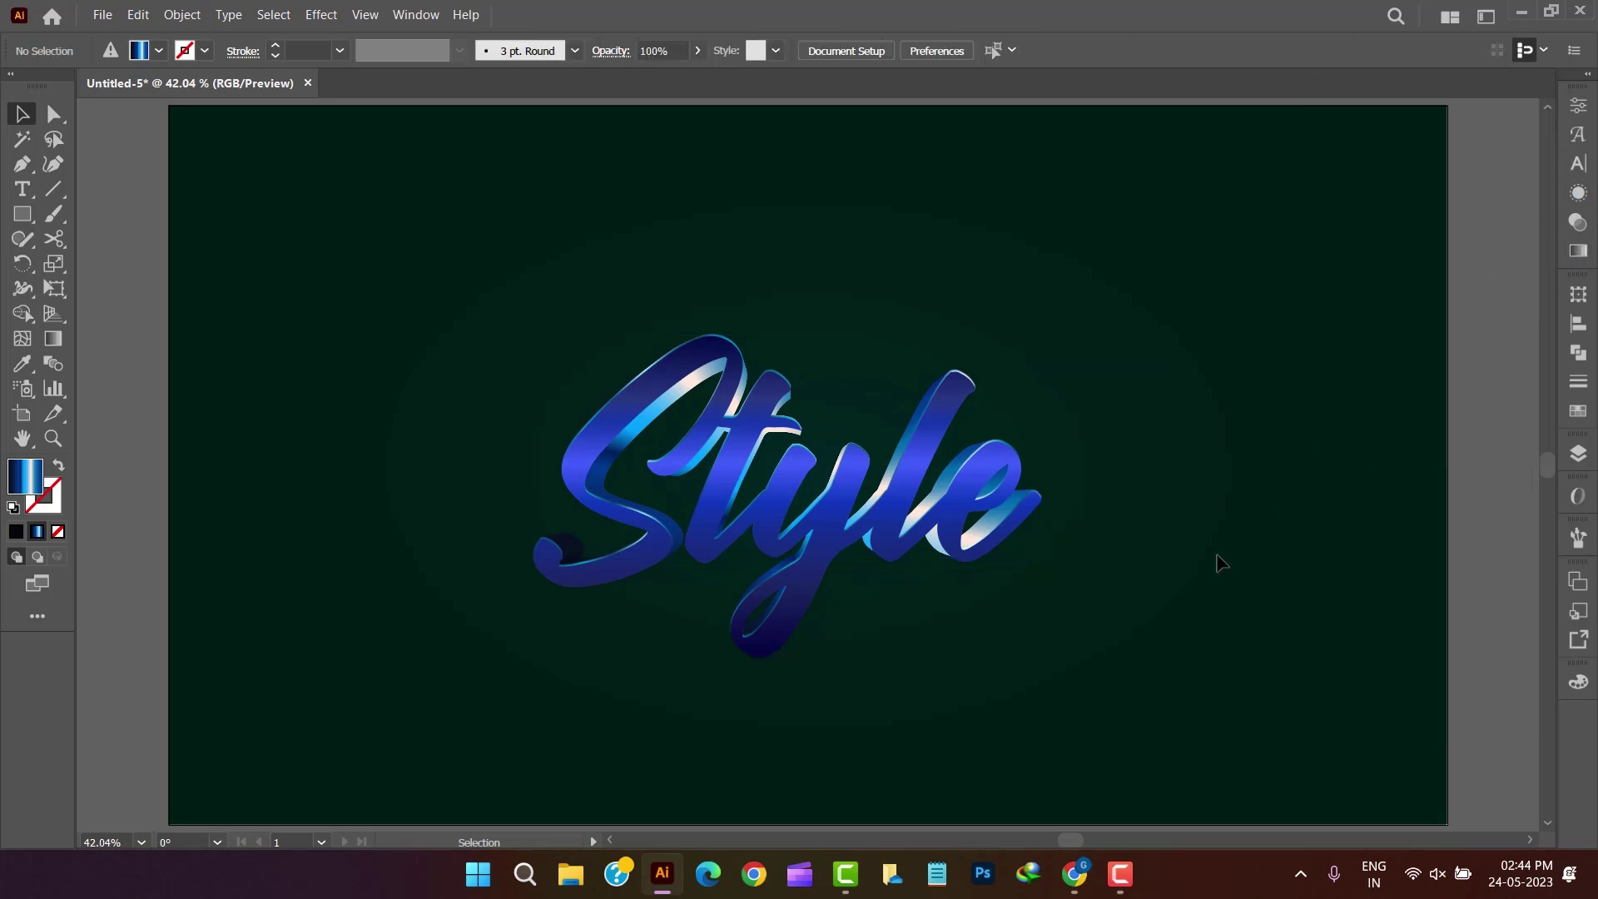
left_click(1221, 50)
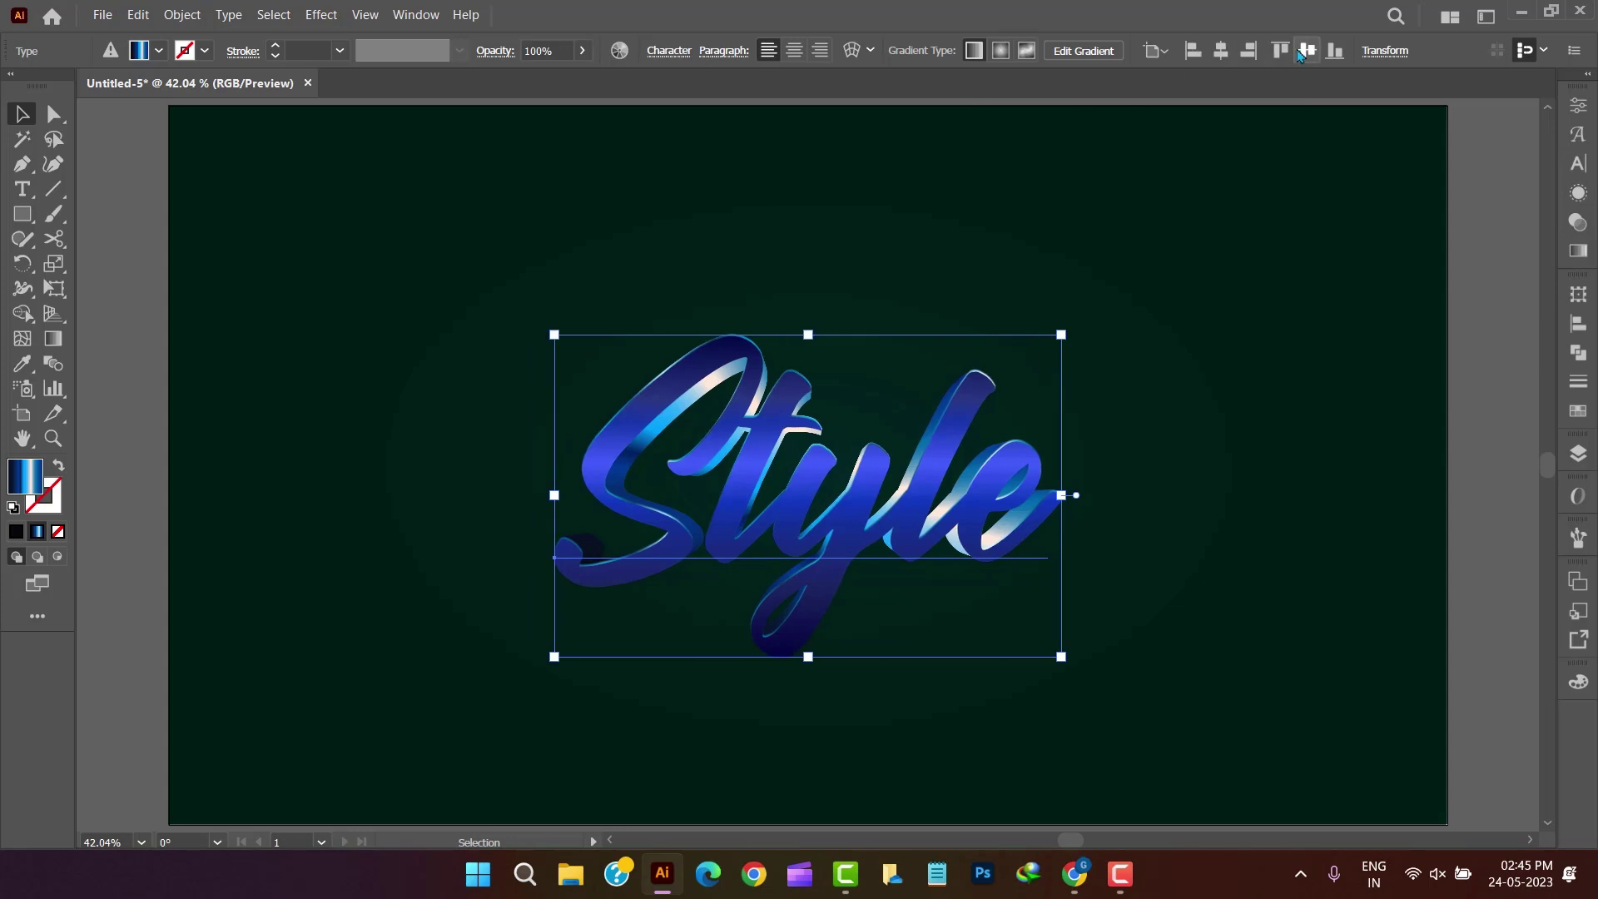
left_click(1307, 50)
left_click(1193, 408)
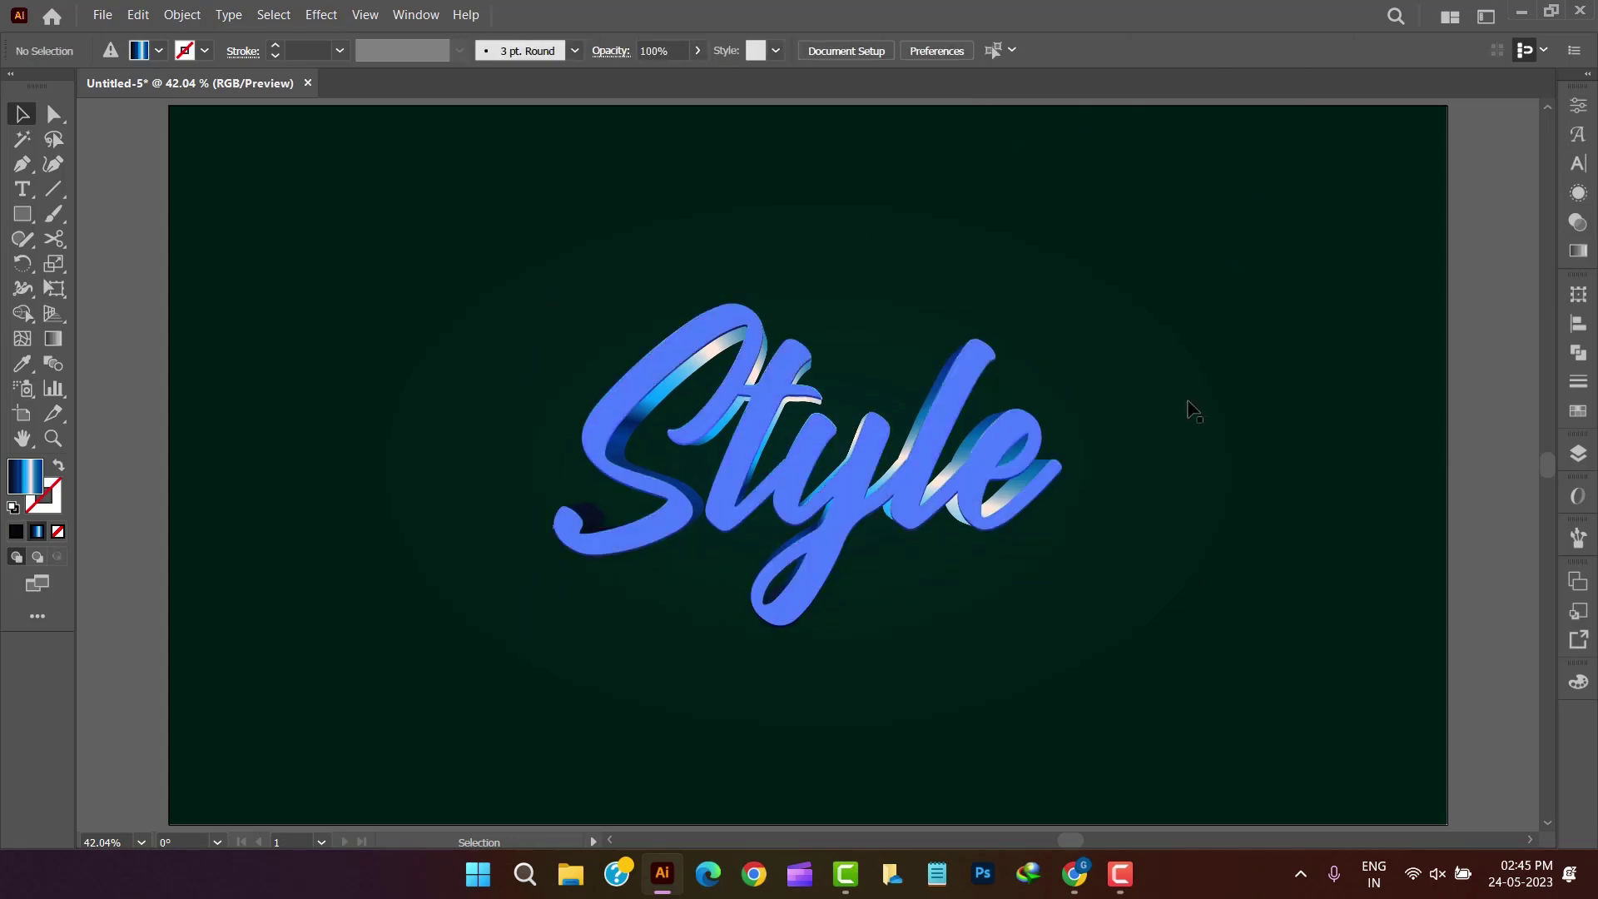
Type a new 'Style' text object below the lettering.
left_click(23, 189)
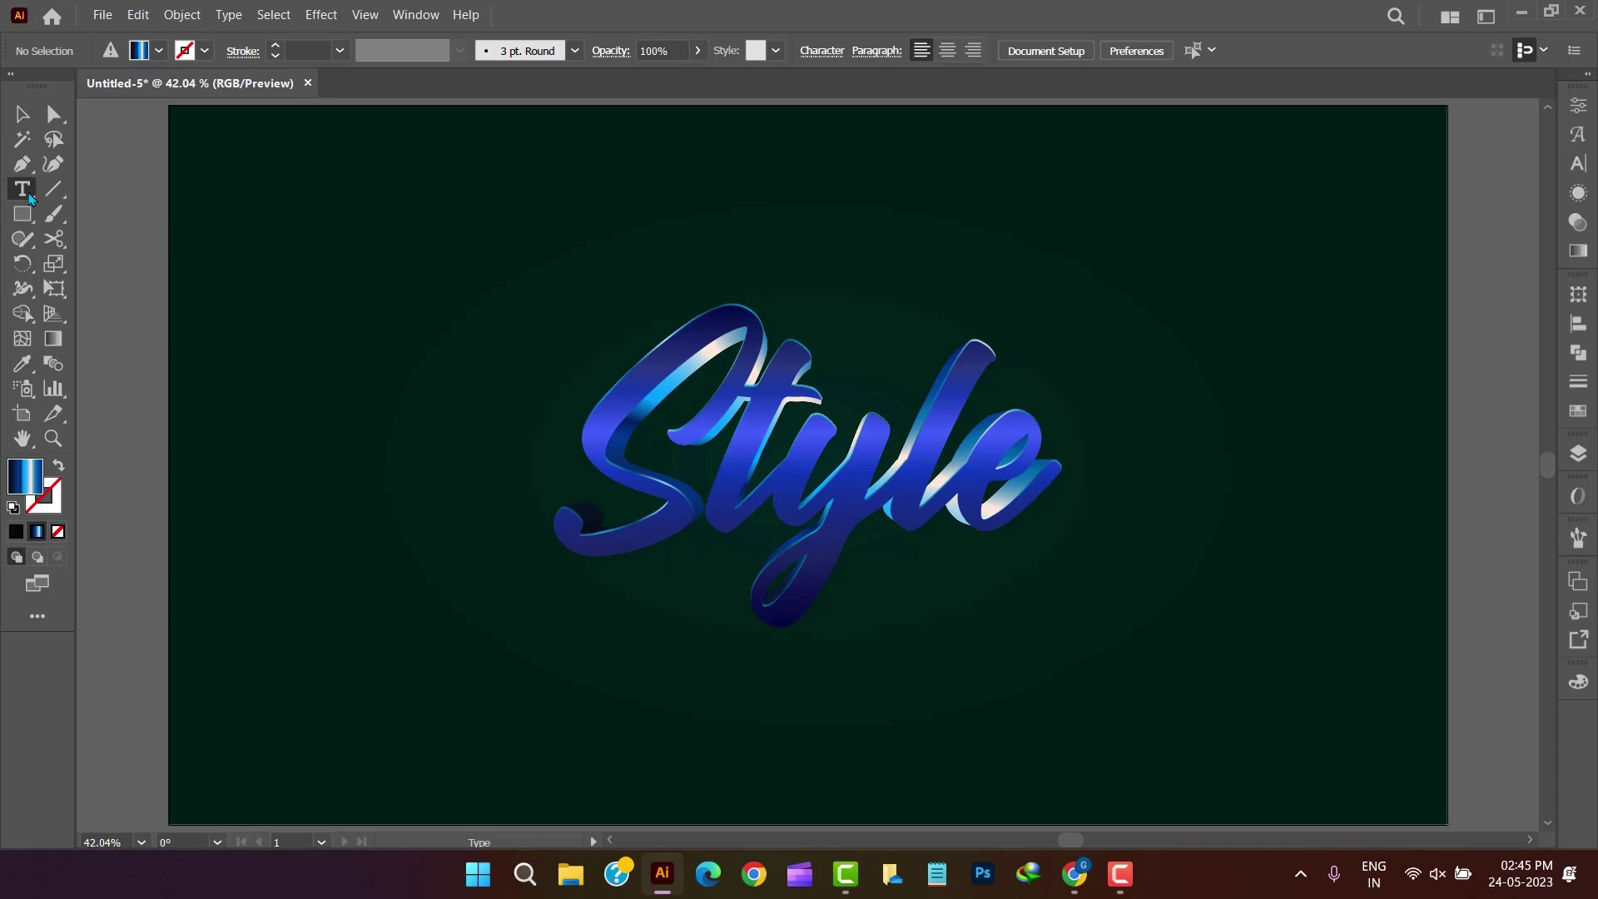
left_click(622, 661)
key("BackSpace")
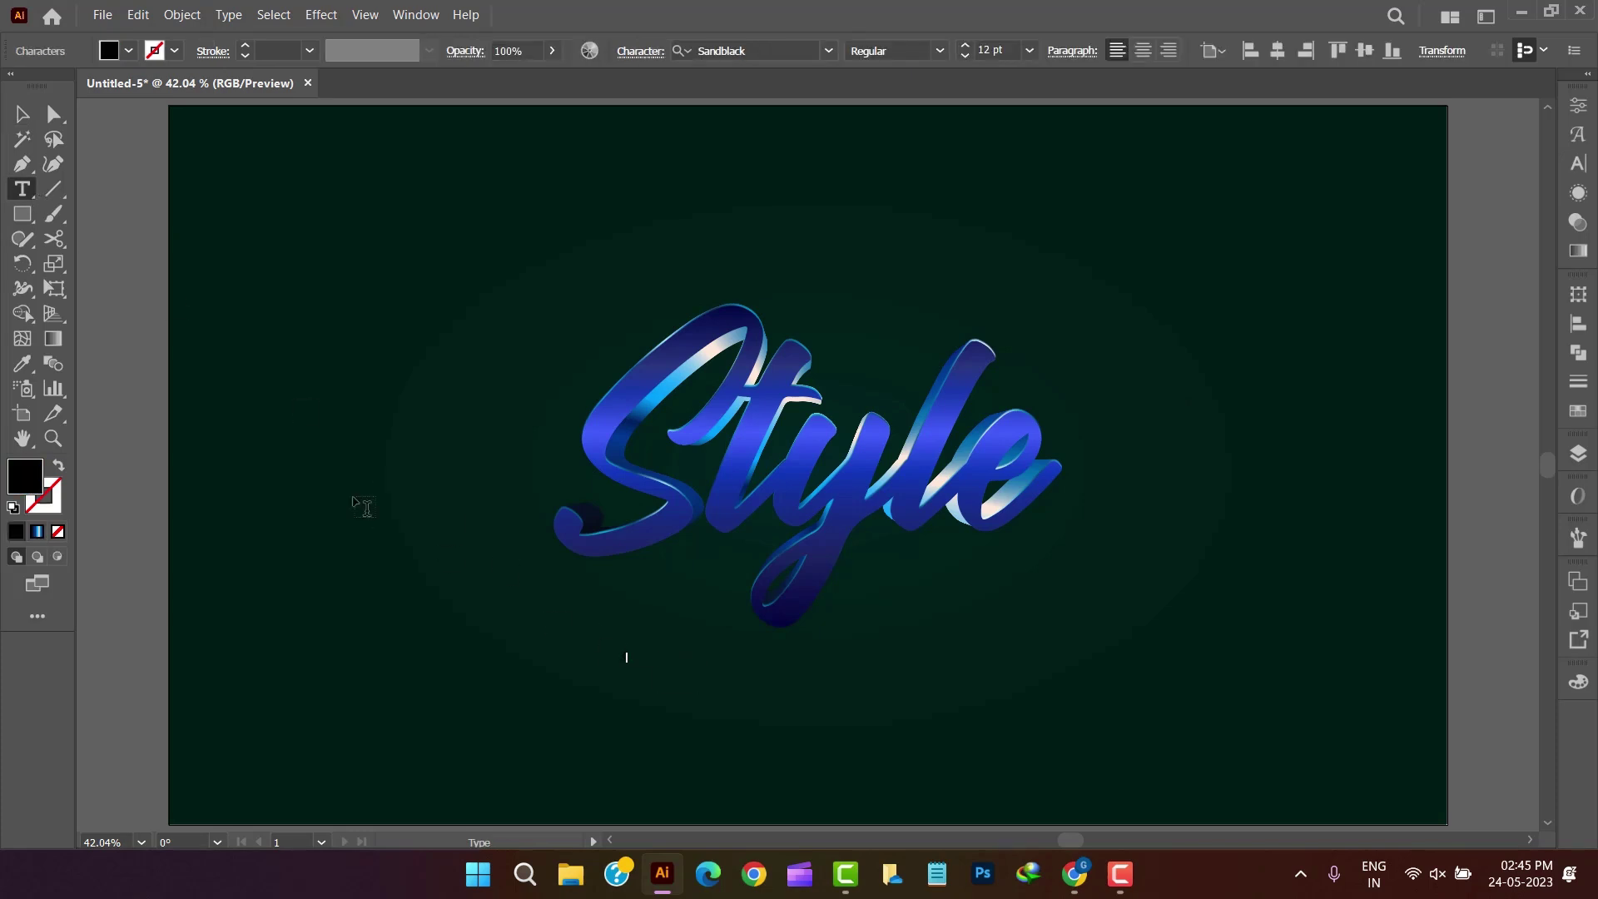
type("Style")
key("Escape")
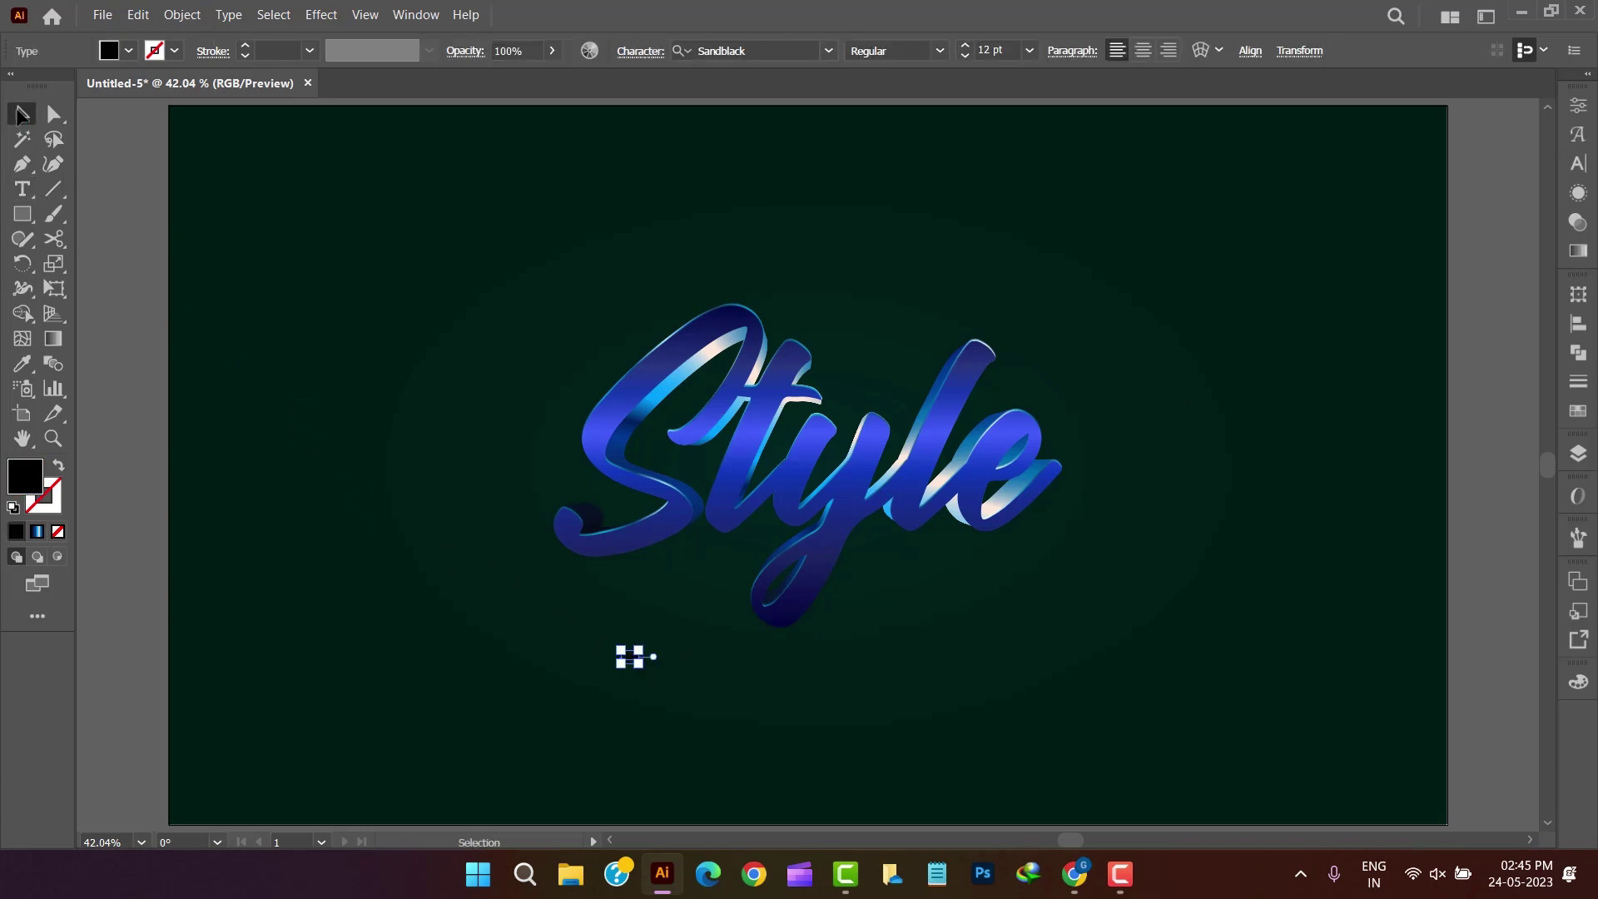
Scale the black Style to about 350 pt, flatten it and tuck it under the lettering.
left_click_drag(648, 665, 446, 424)
left_click_drag(484, 461, 713, 613)
left_click_drag(485, 524, 756, 676)
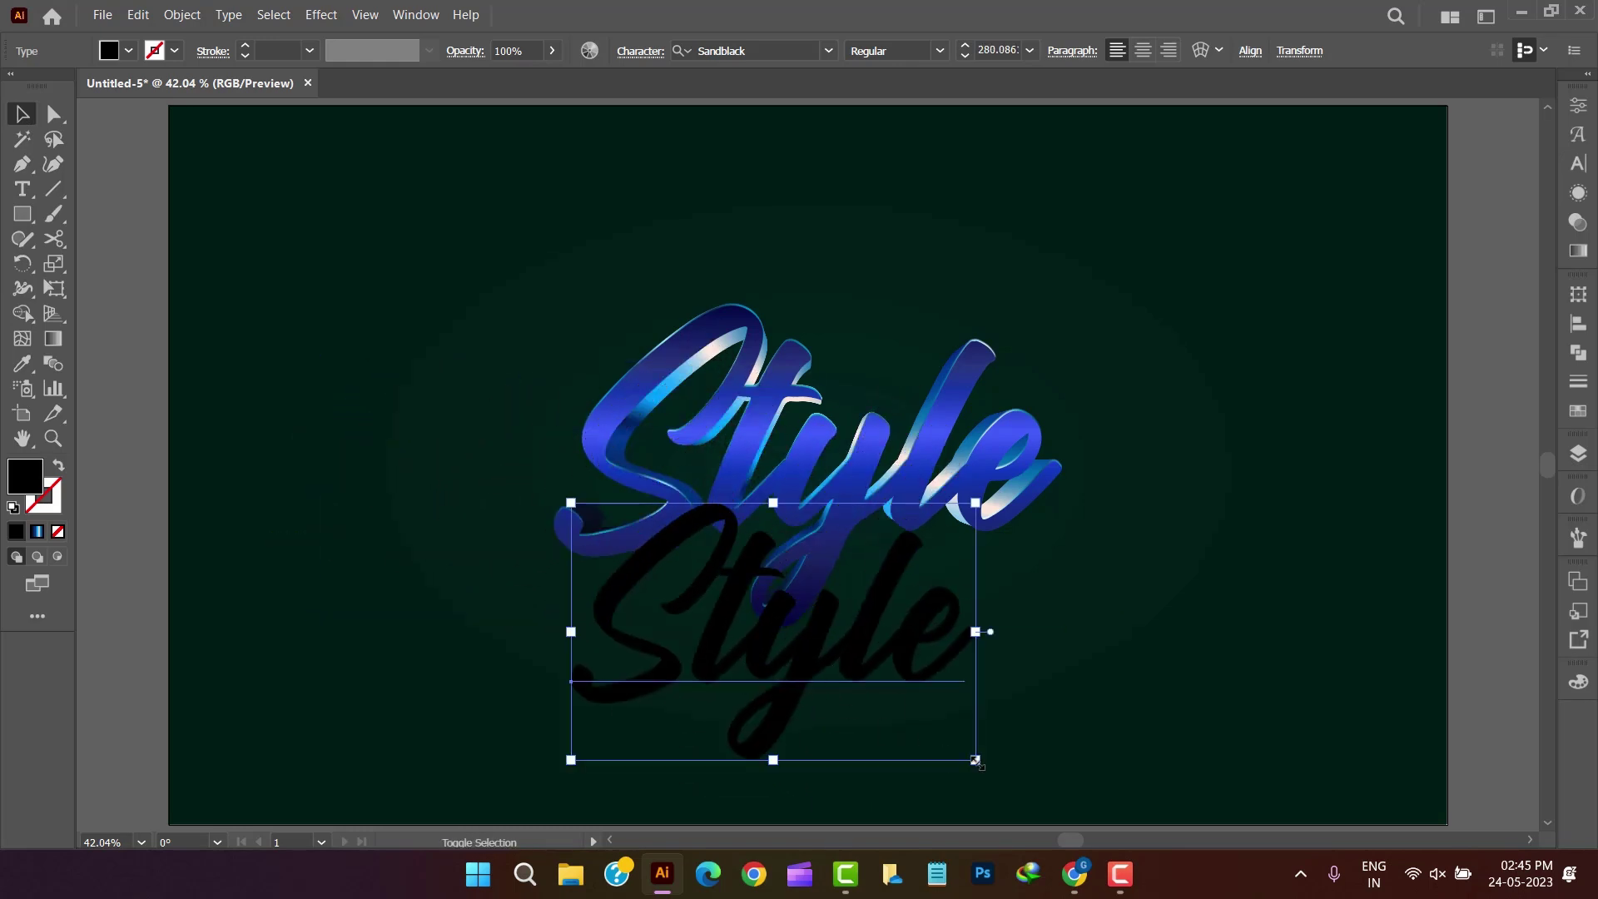
left_click_drag(977, 756, 1024, 787)
left_click_drag(941, 701, 899, 657)
left_click_drag(981, 741, 1038, 777)
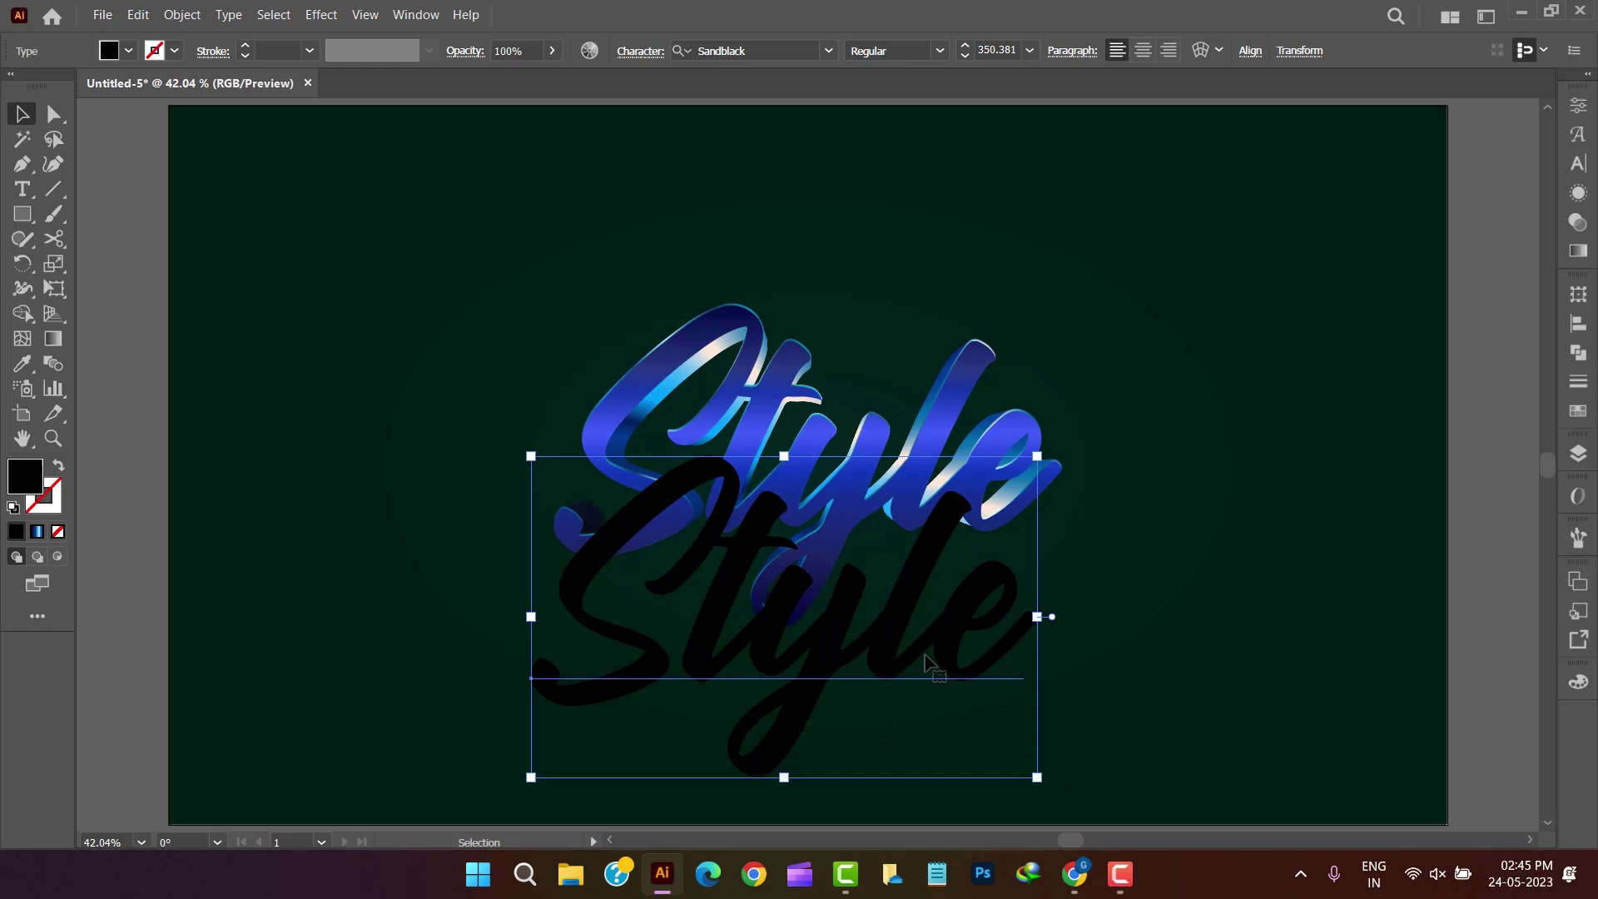
mouse_move(931, 662)
left_mouse_down()
mouse_move(982, 500)
mouse_move(939, 666)
left_mouse_up()
left_click_drag(794, 457, 807, 696)
left_click_drag(820, 753, 825, 630)
Bring the 3D Style lettering in front of the black shadow copy.
left_click(833, 516)
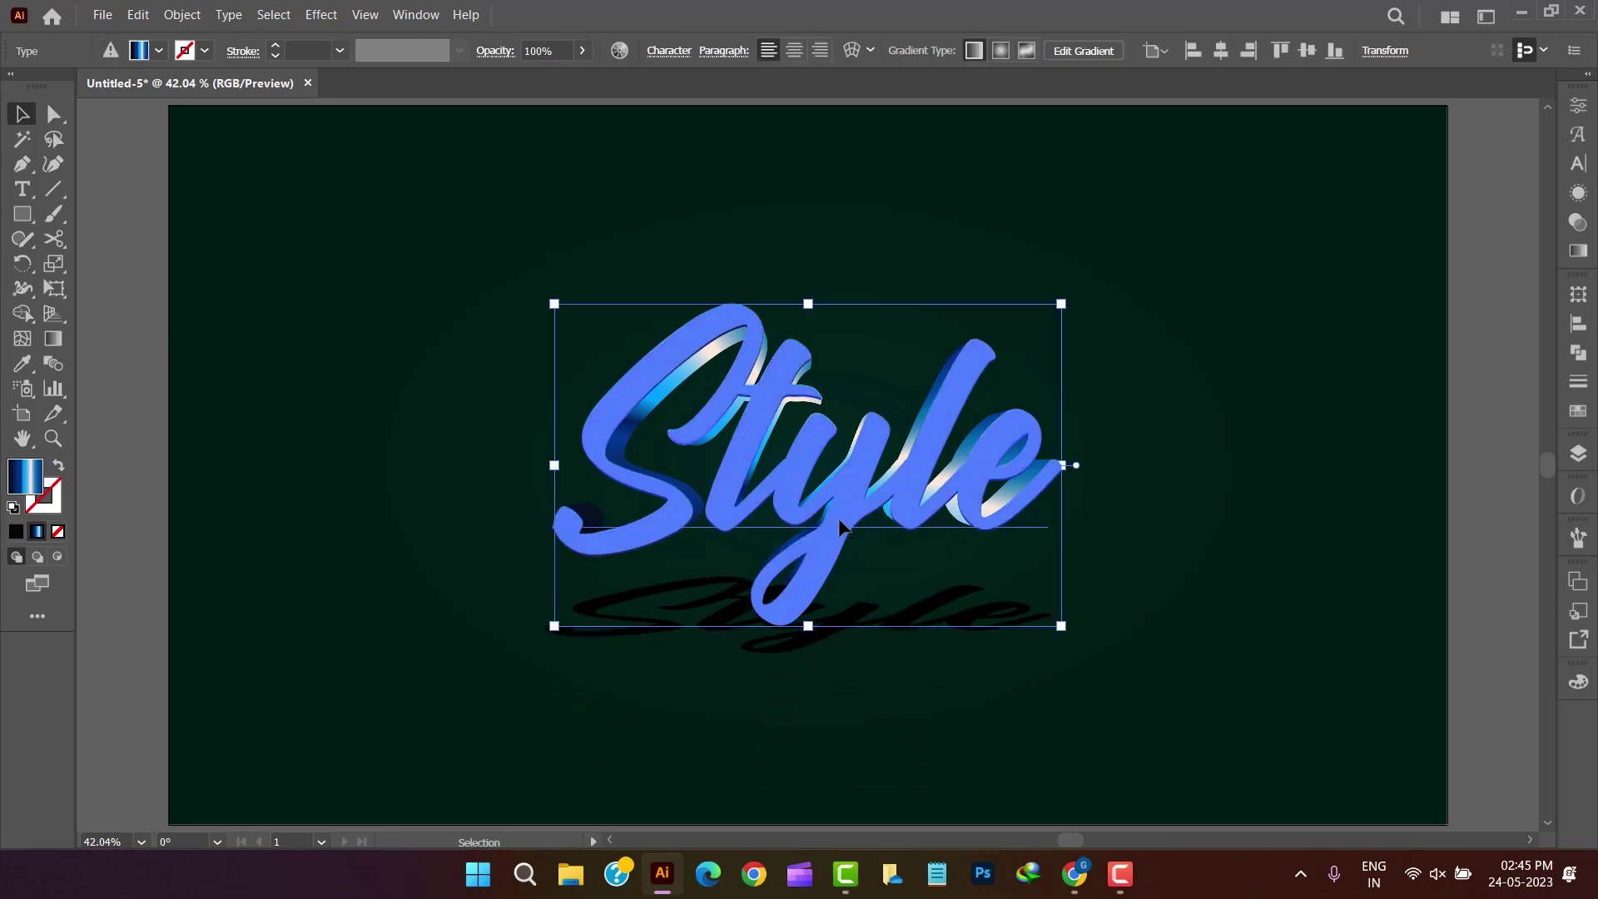
right_click(840, 520)
mouse_move(1082, 420)
left_click(1203, 421)
left_click(1210, 554)
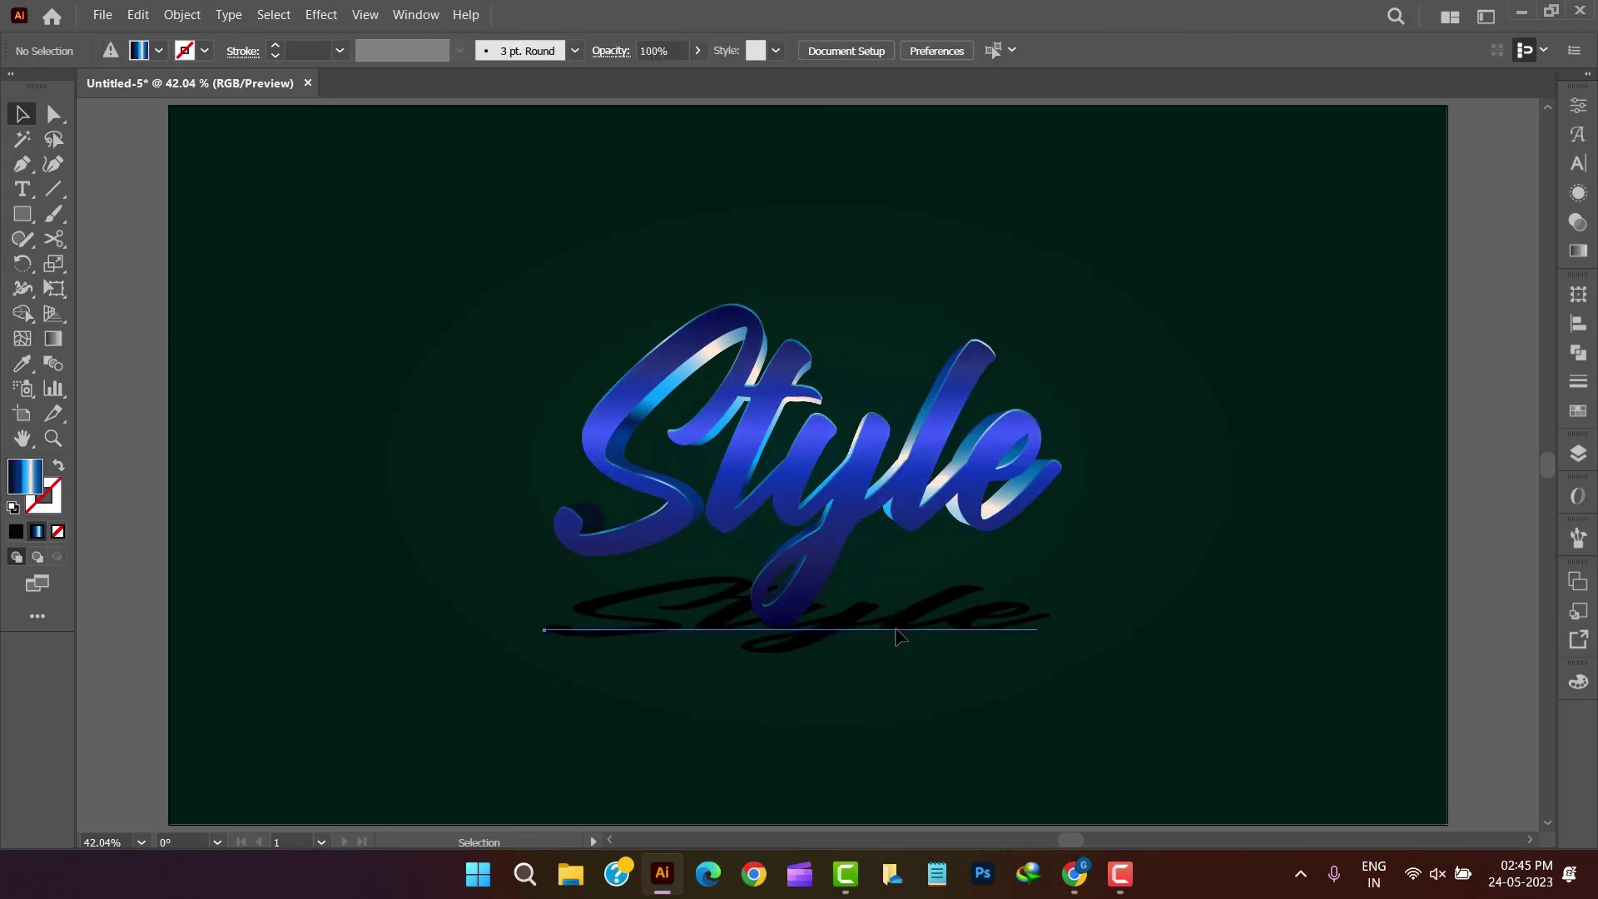
Apply a Gaussian Blur with a 35-pixel radius to the black shadow text.
left_click(909, 639)
left_click(321, 14)
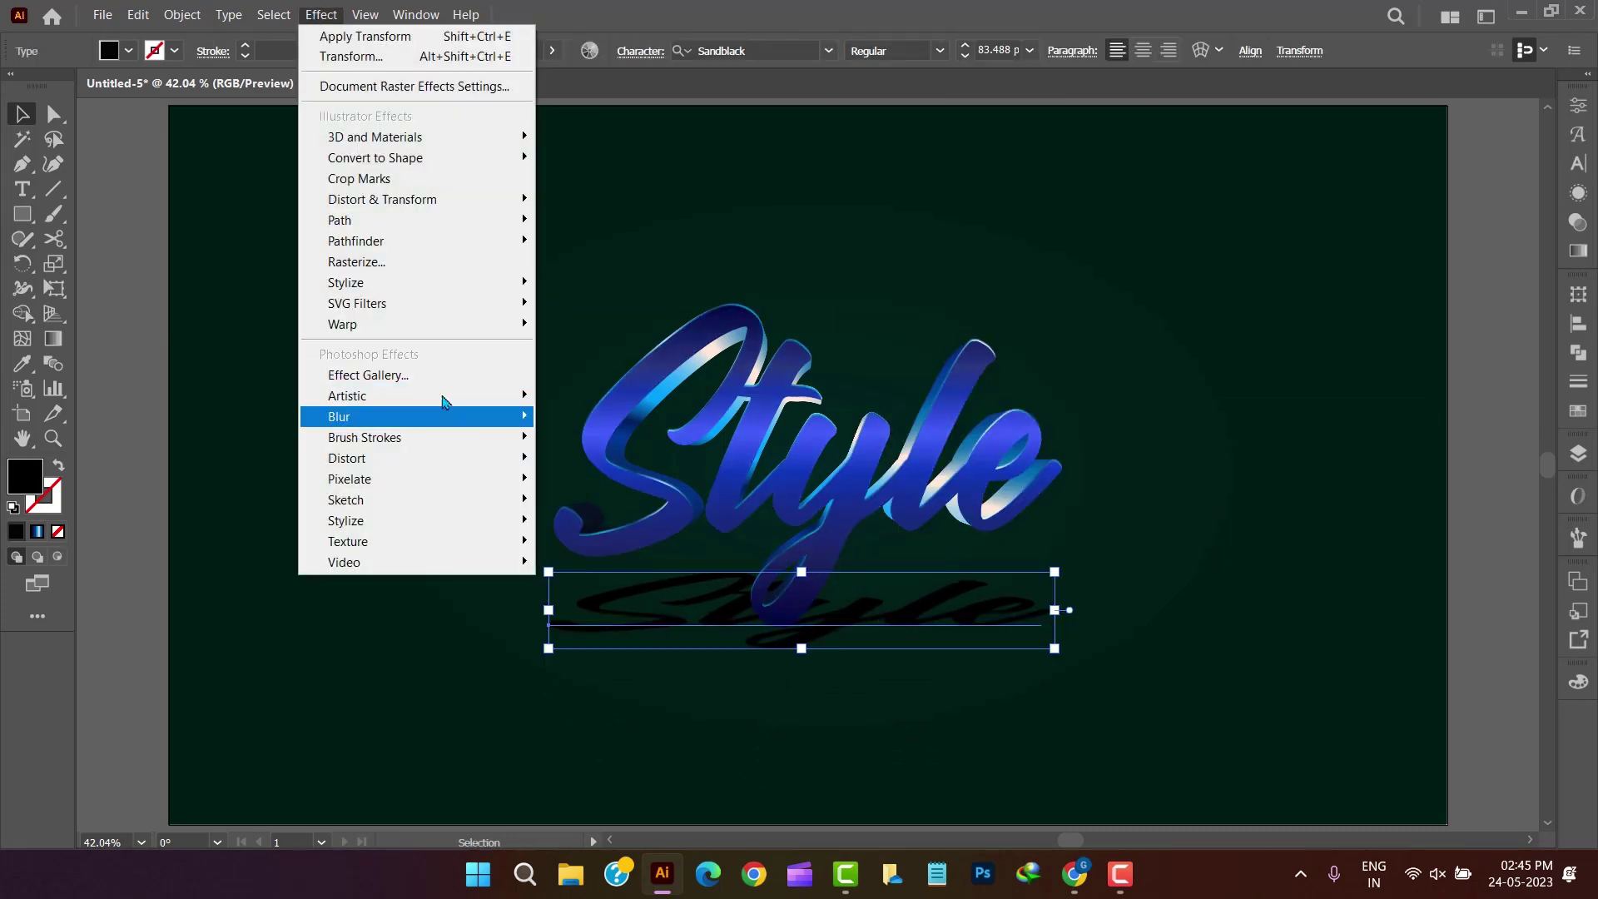
mouse_move(442, 413)
left_click(585, 413)
left_click_drag(1027, 196, 1074, 202)
double_click(1132, 198)
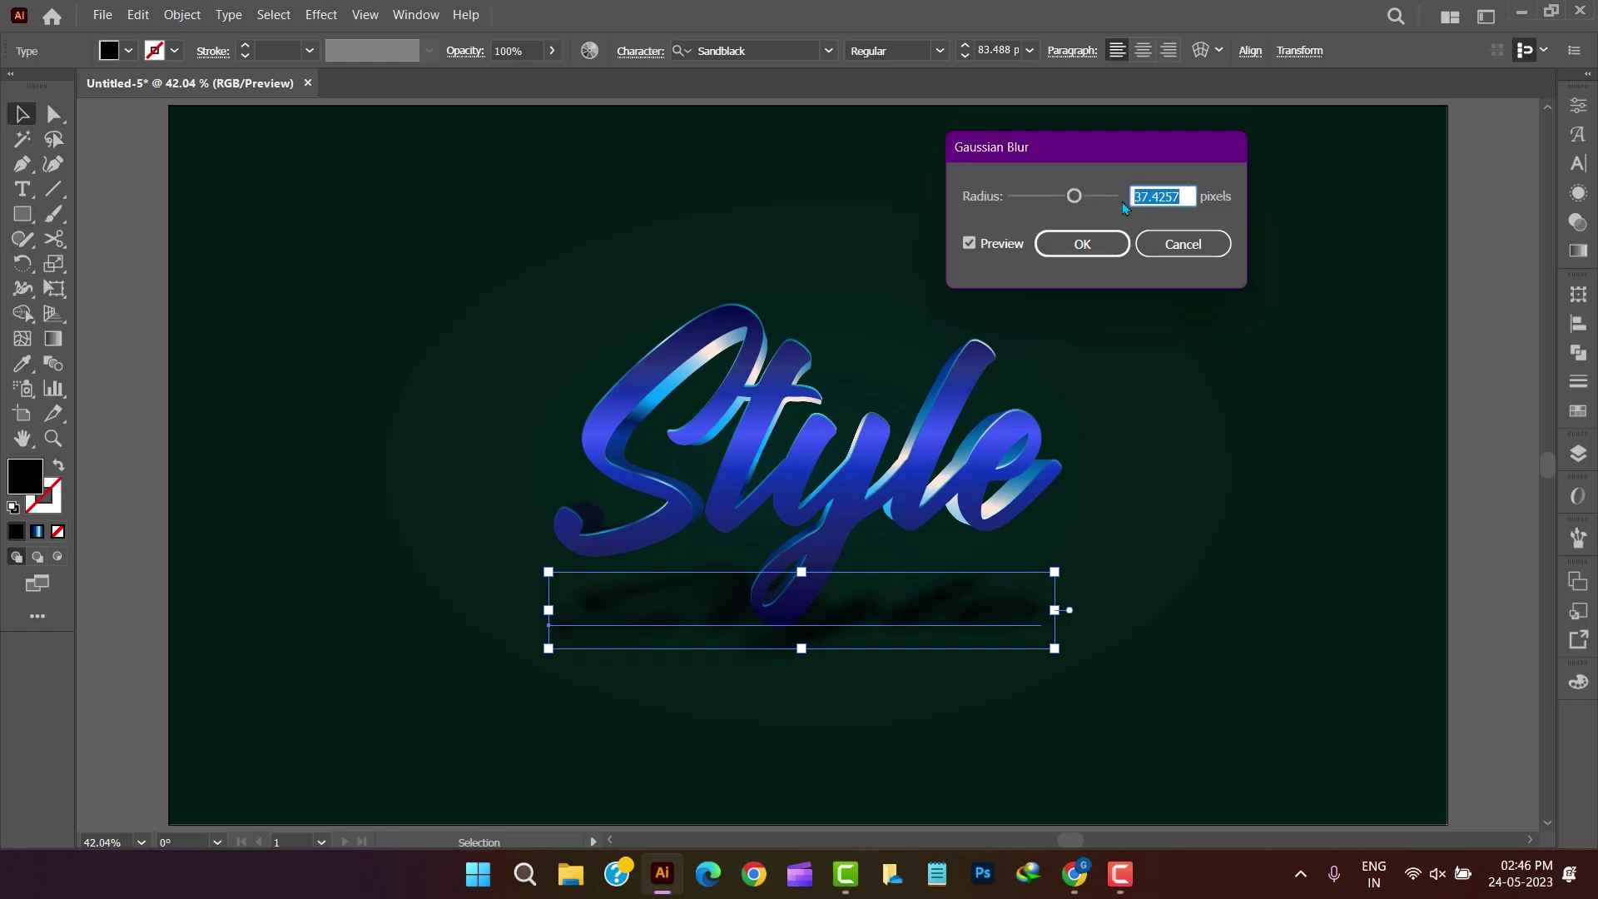
type("35")
left_click(1114, 246)
Set the shadow's blend mode to Soft Light in the Transparency panel.
left_click(1579, 221)
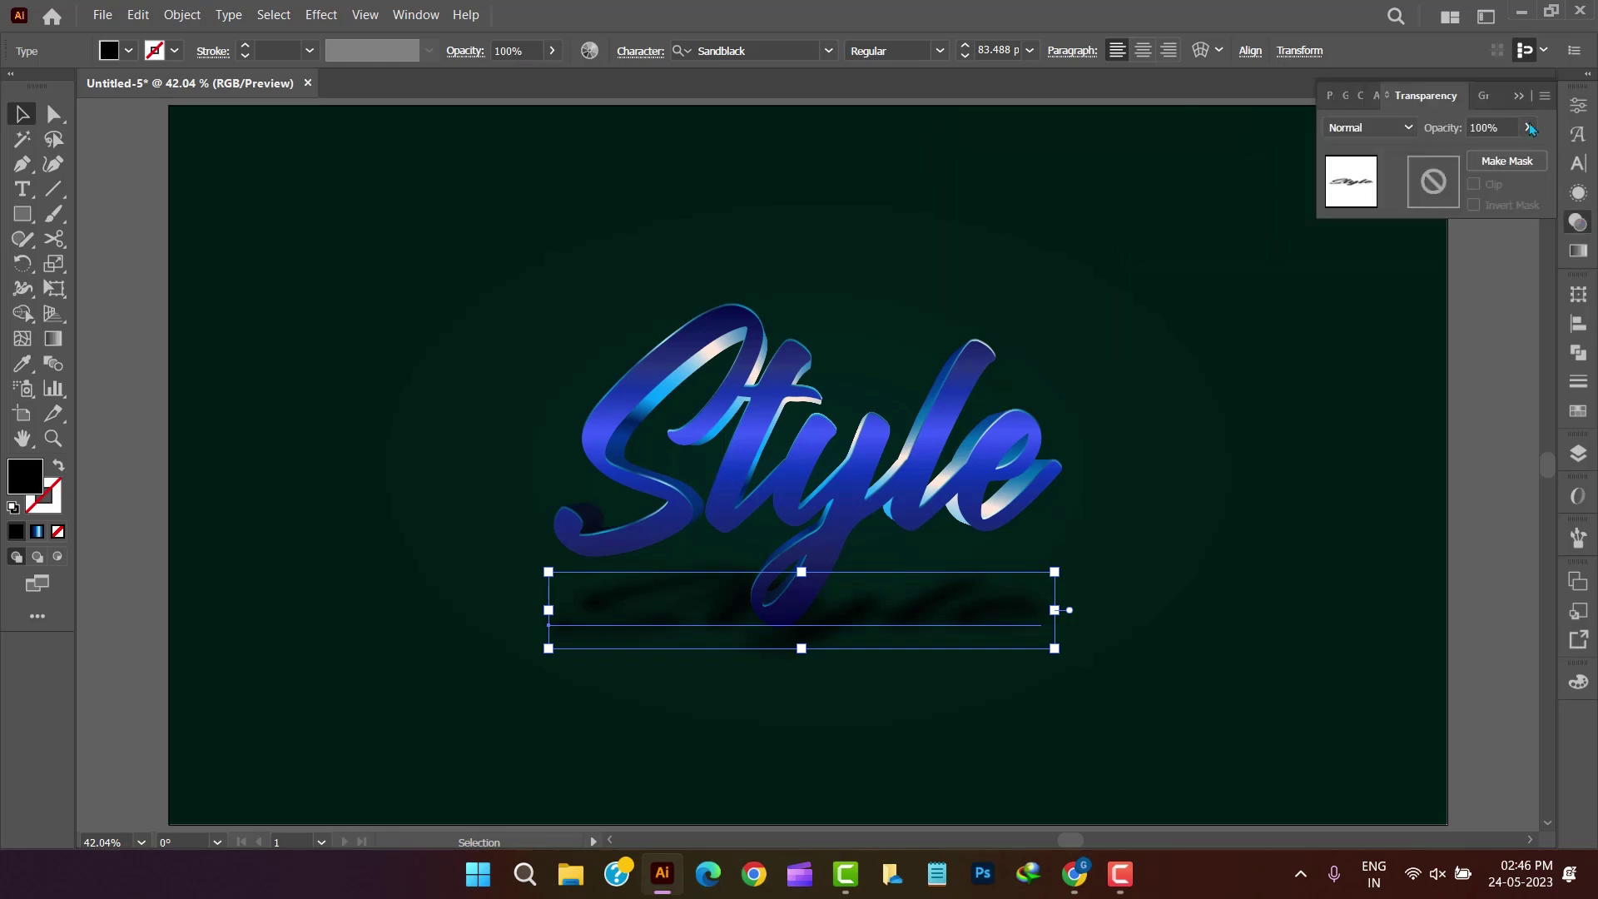
left_click(1408, 127)
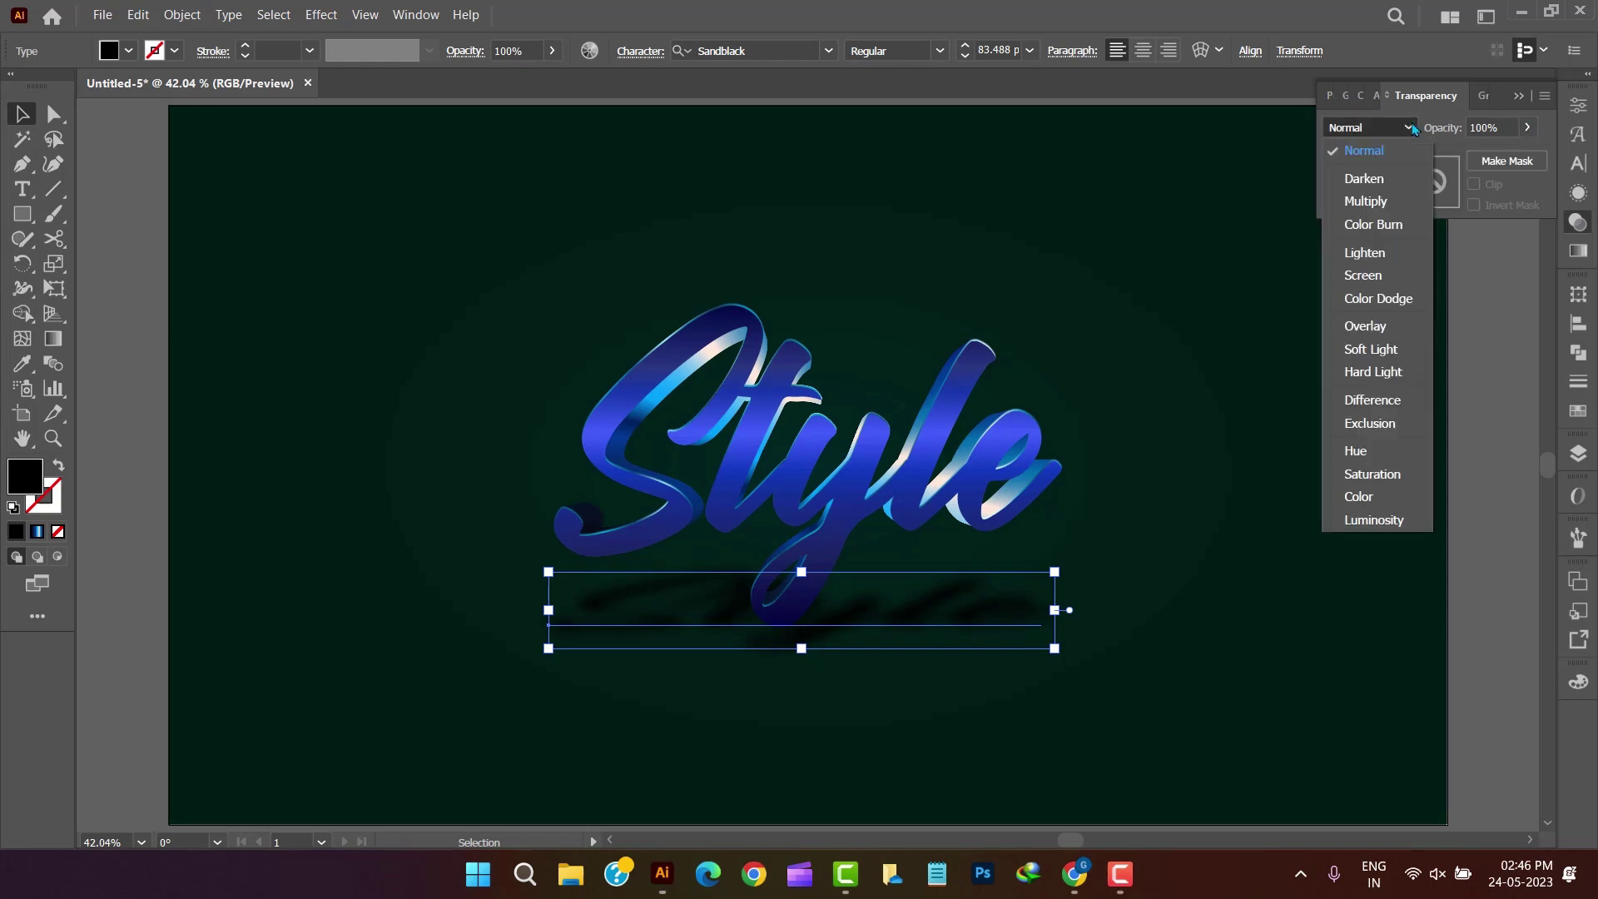
left_click(1381, 348)
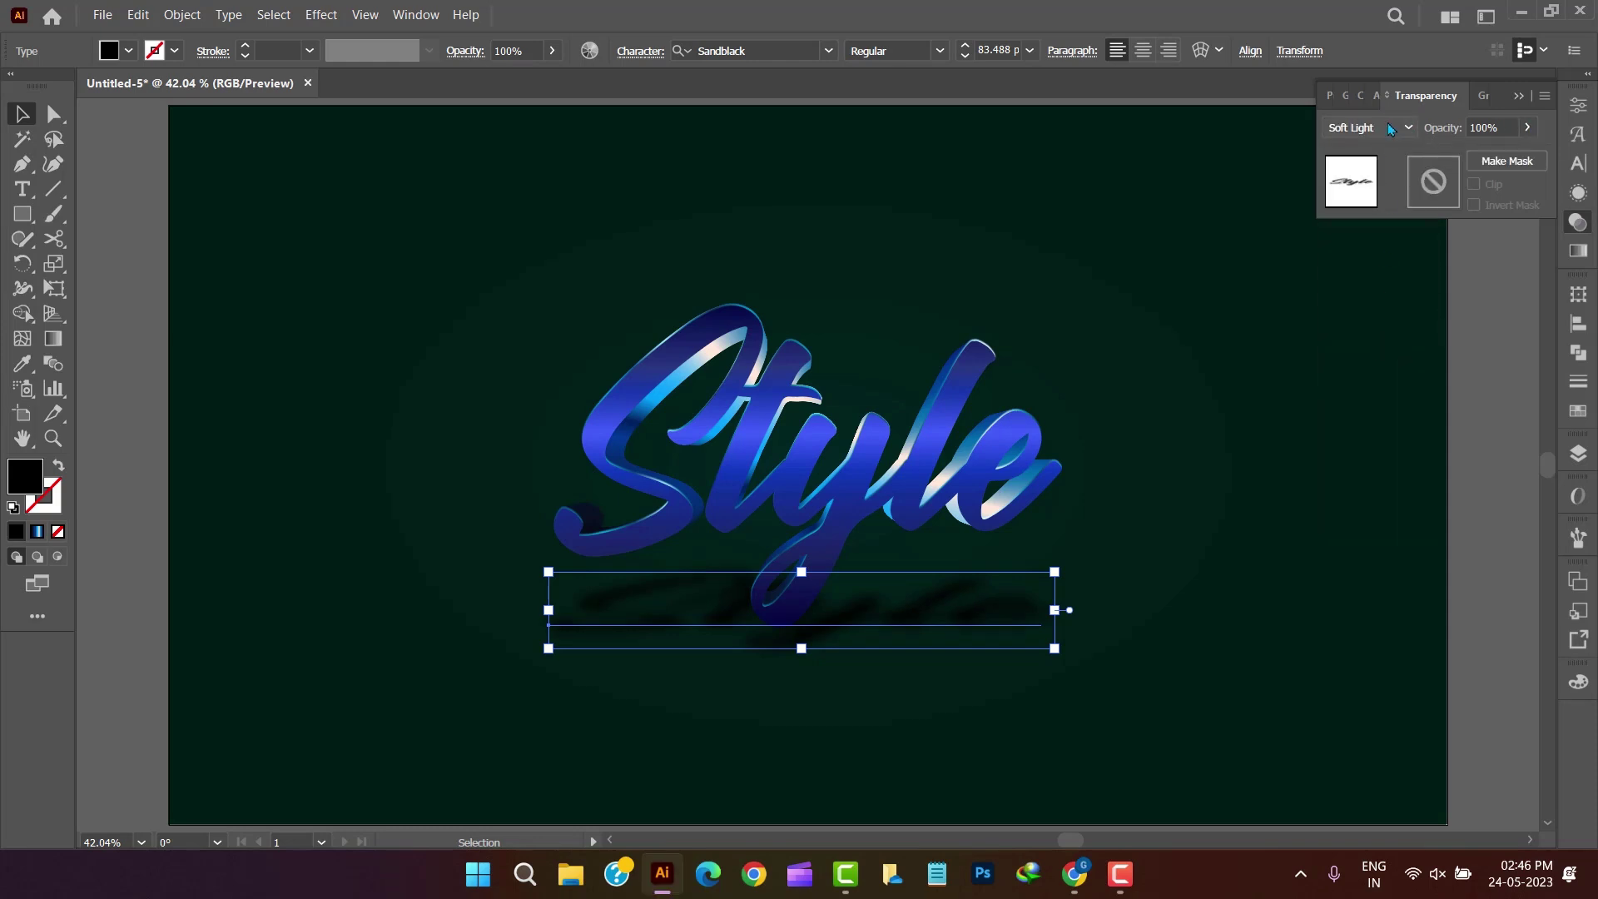
scroll(1391, 129, "down", 1)
scroll(1390, 129, "down", 1)
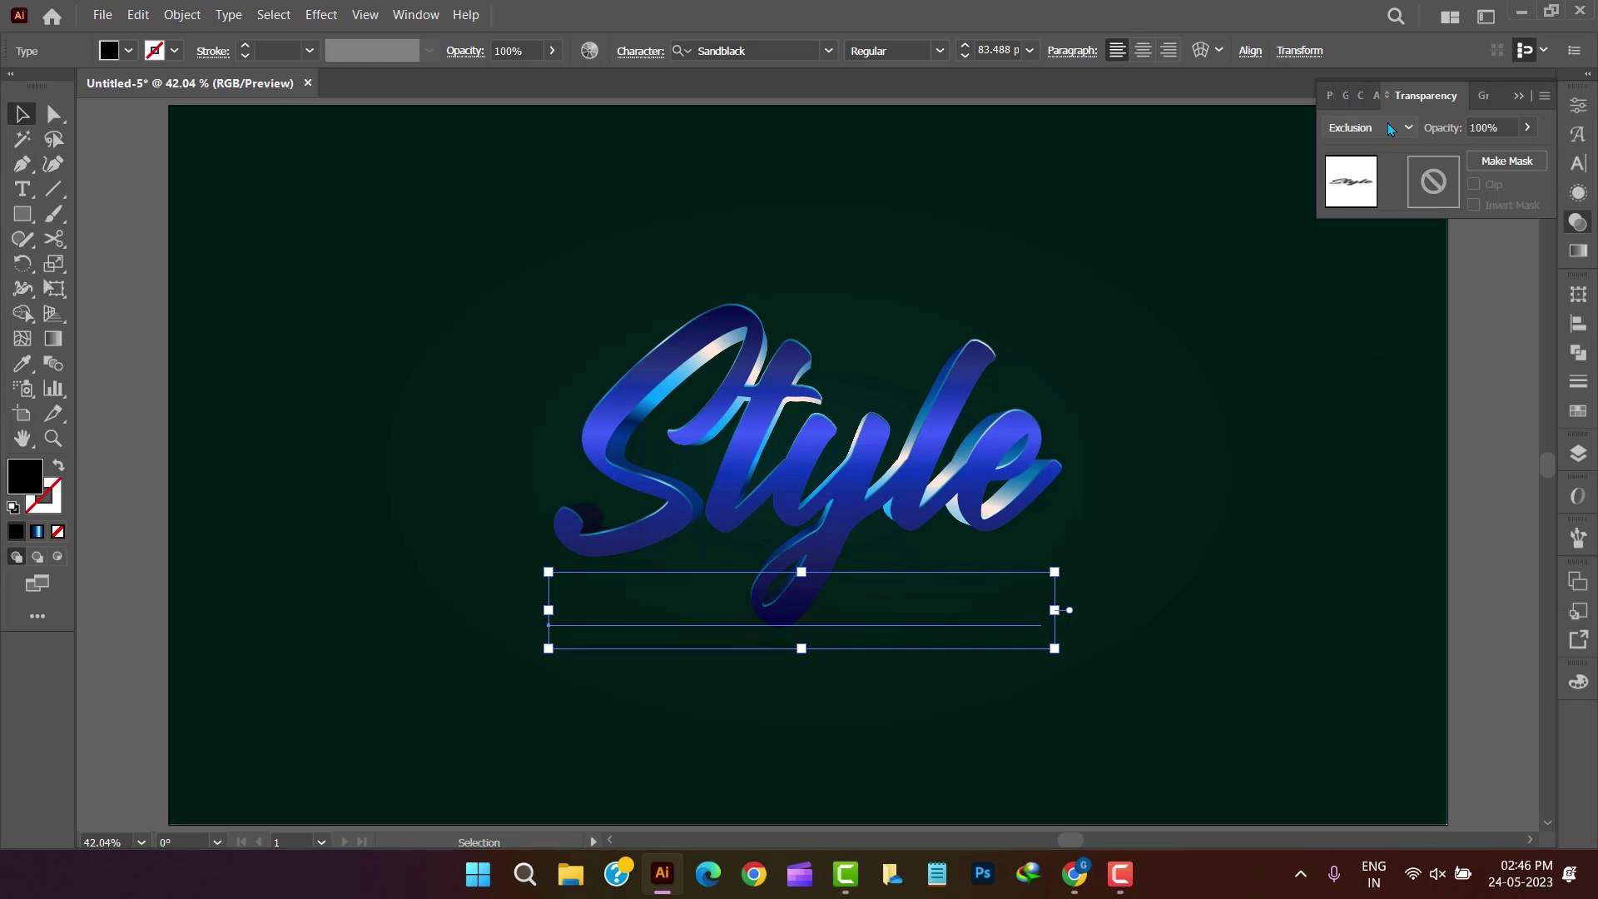
left_click(1349, 373)
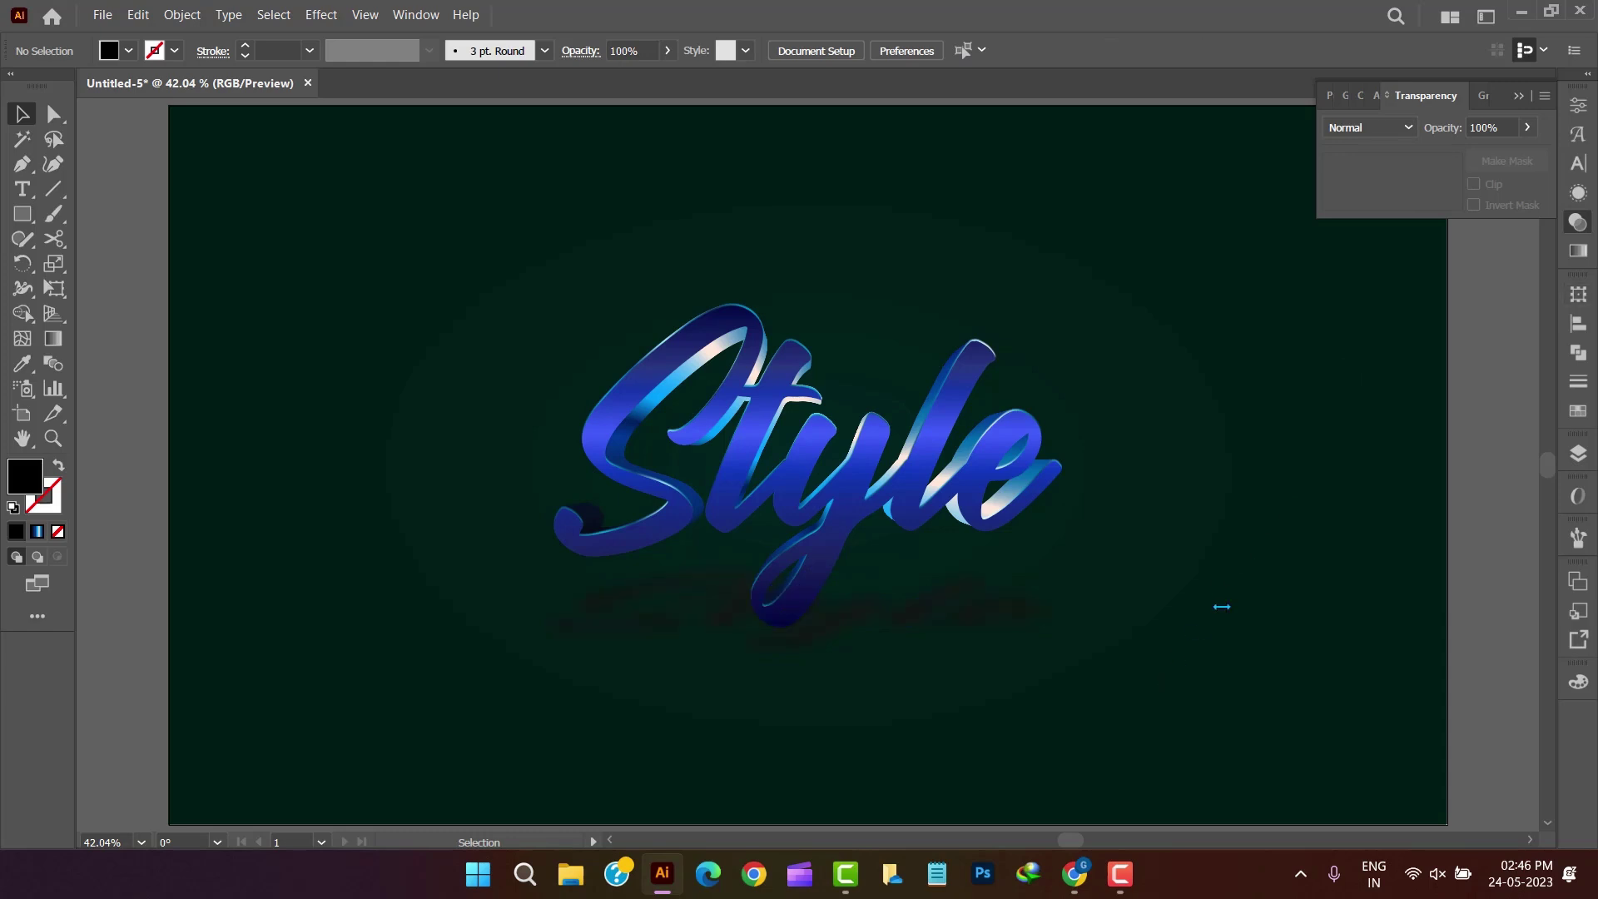
left_click(1580, 223)
Unlock all objects and select only the background rectangle.
left_click(182, 14)
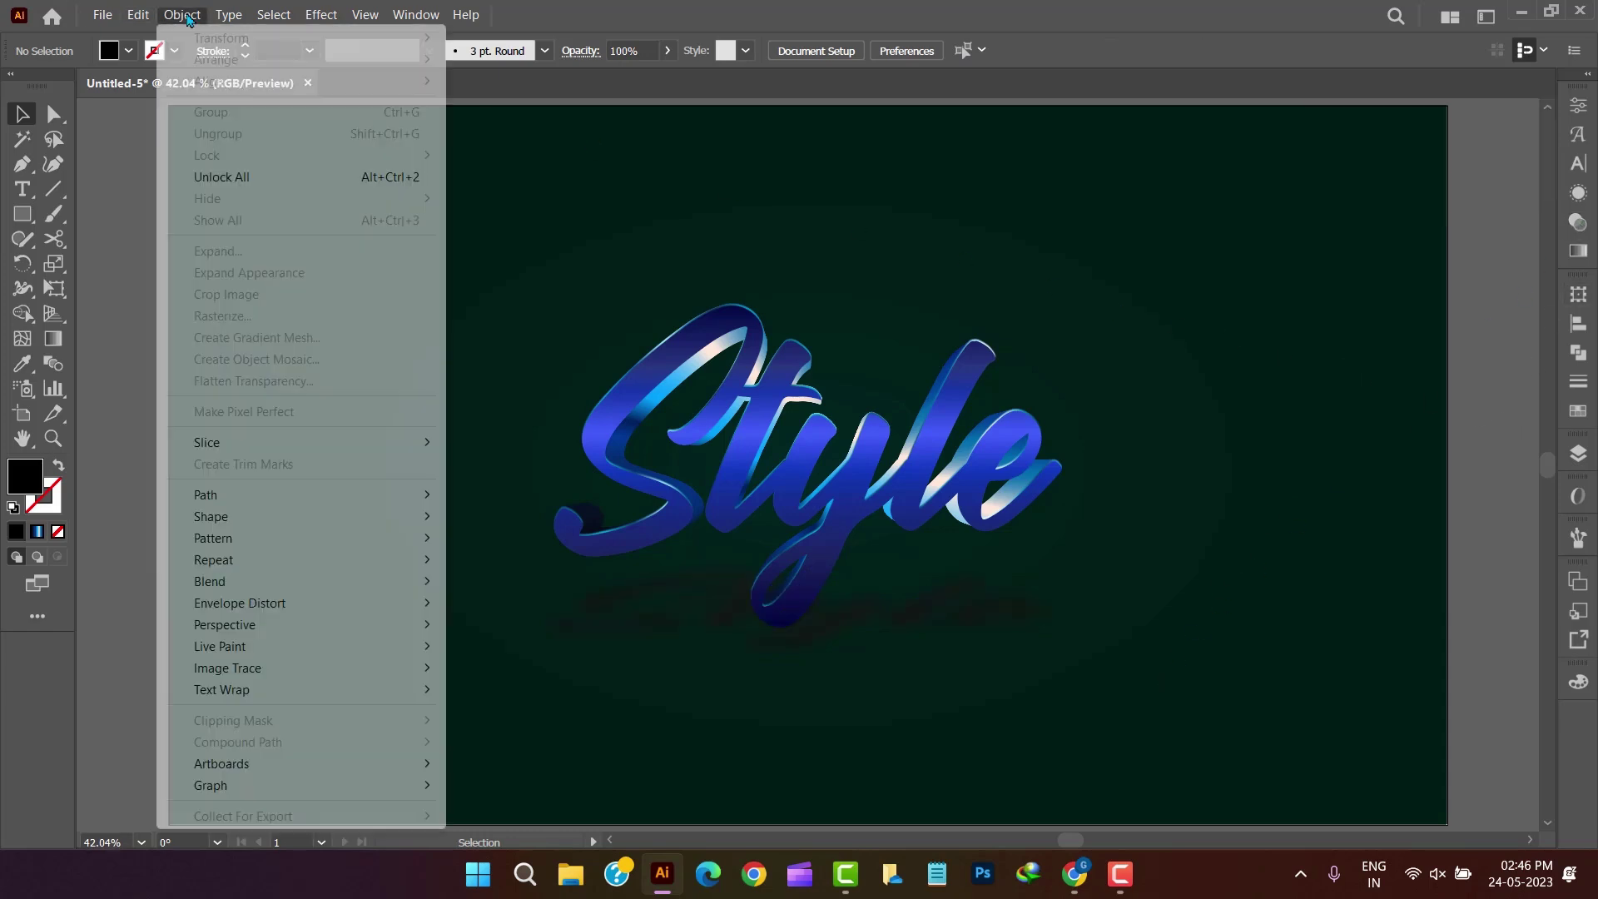
left_click(242, 168)
key("ctrl+shift+a")
left_click(214, 248)
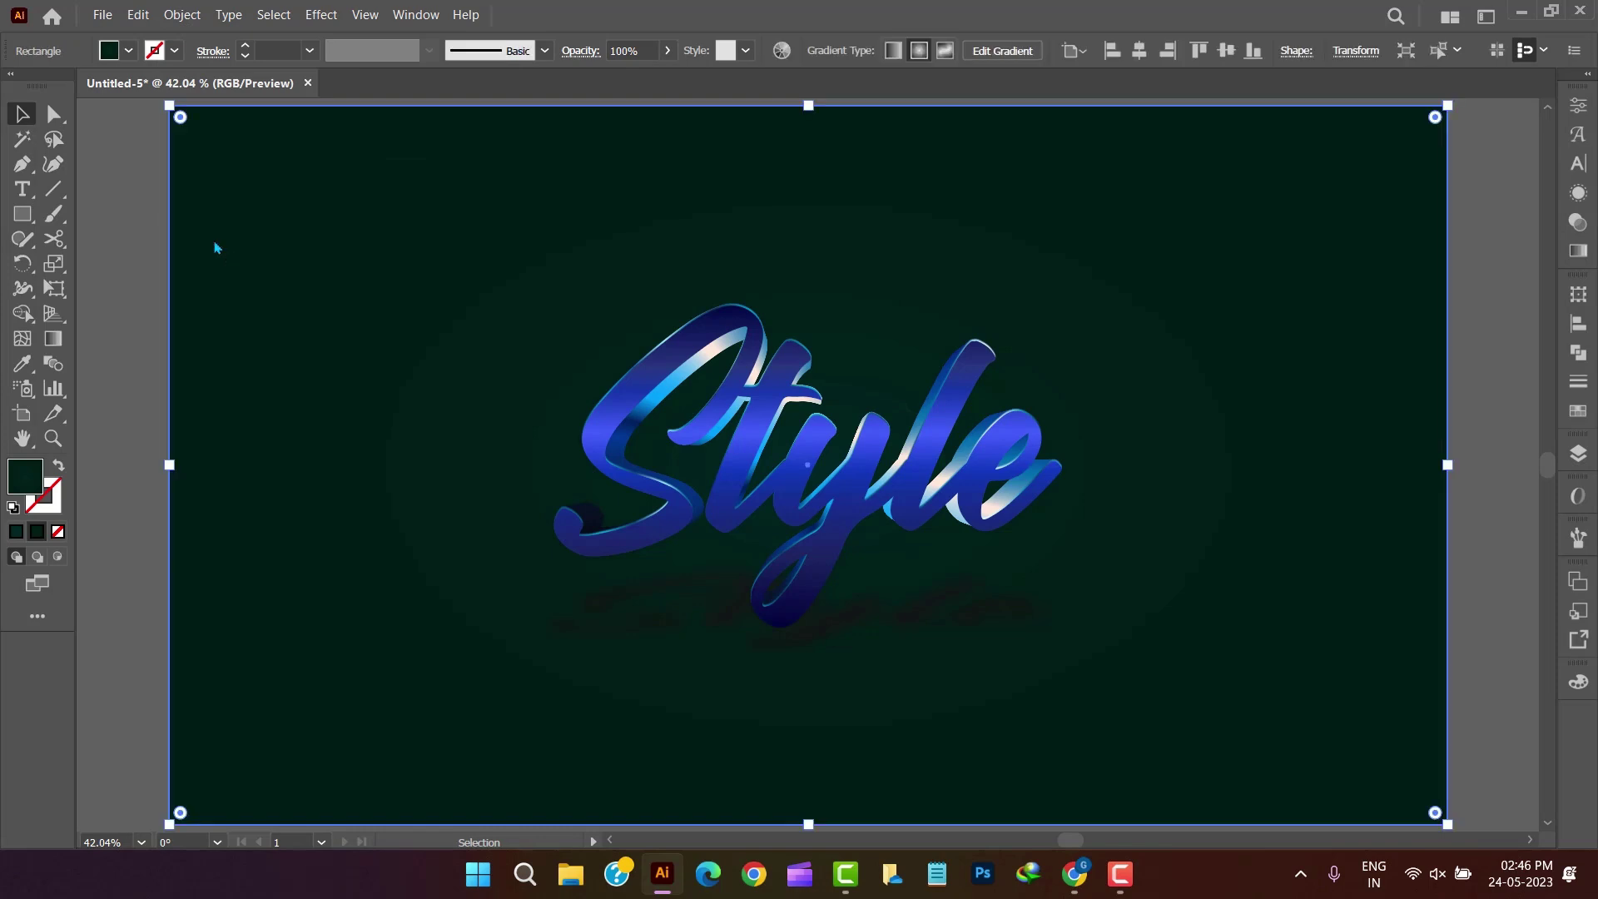
Darken the right gradient stop to a near-black tone by lowering its blue value.
left_click(1579, 251)
double_click(1515, 292)
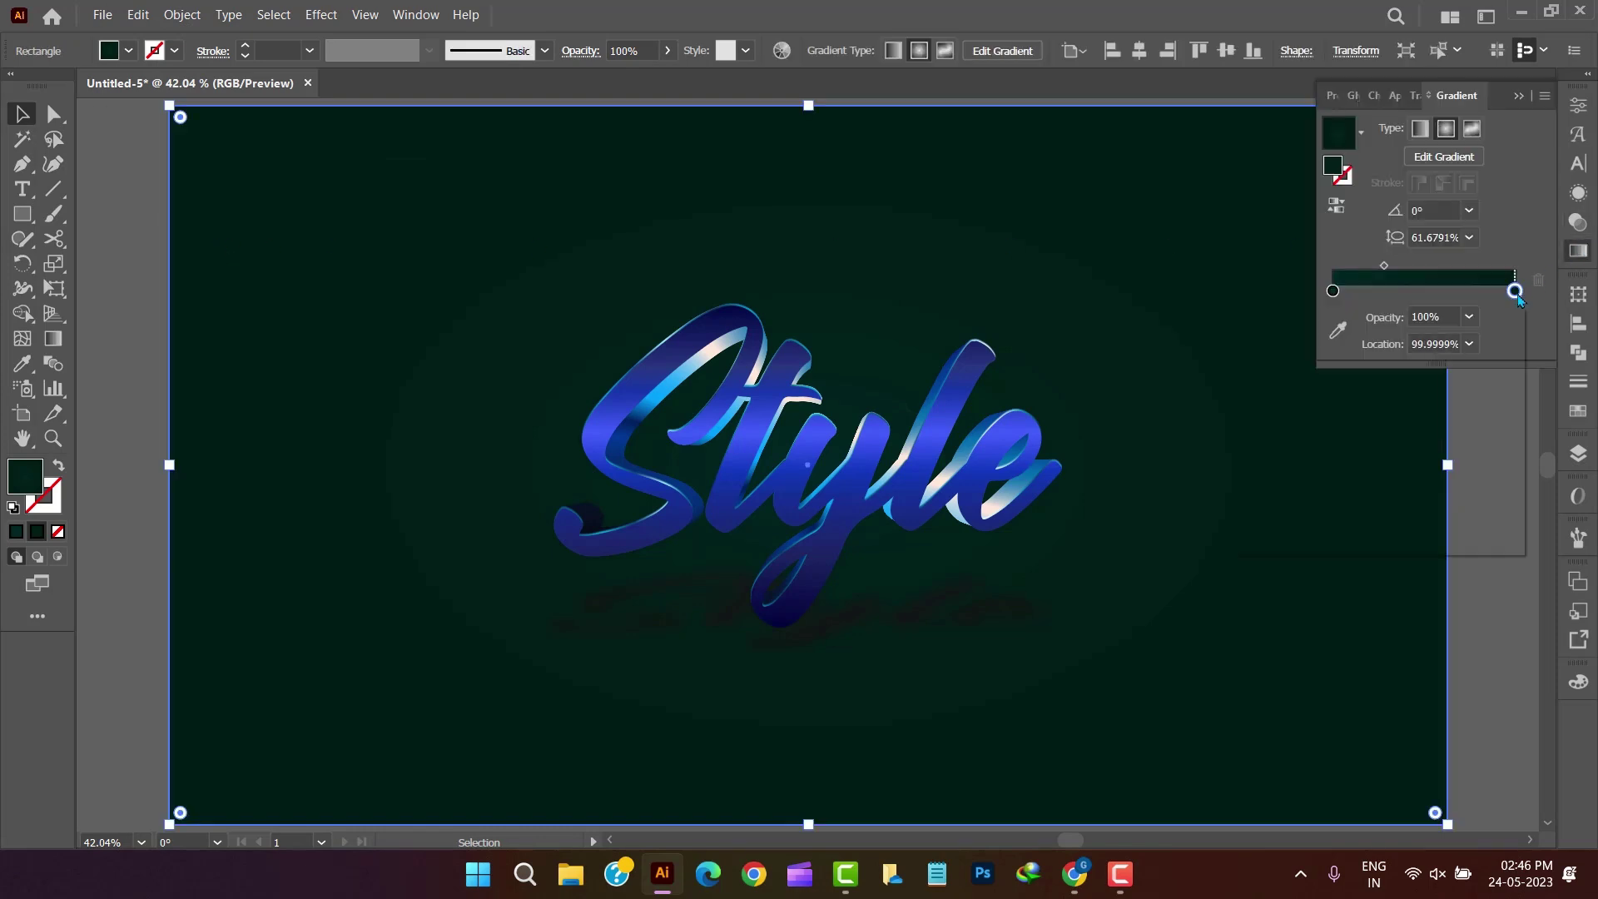
left_click(1247, 402)
left_click(1292, 358)
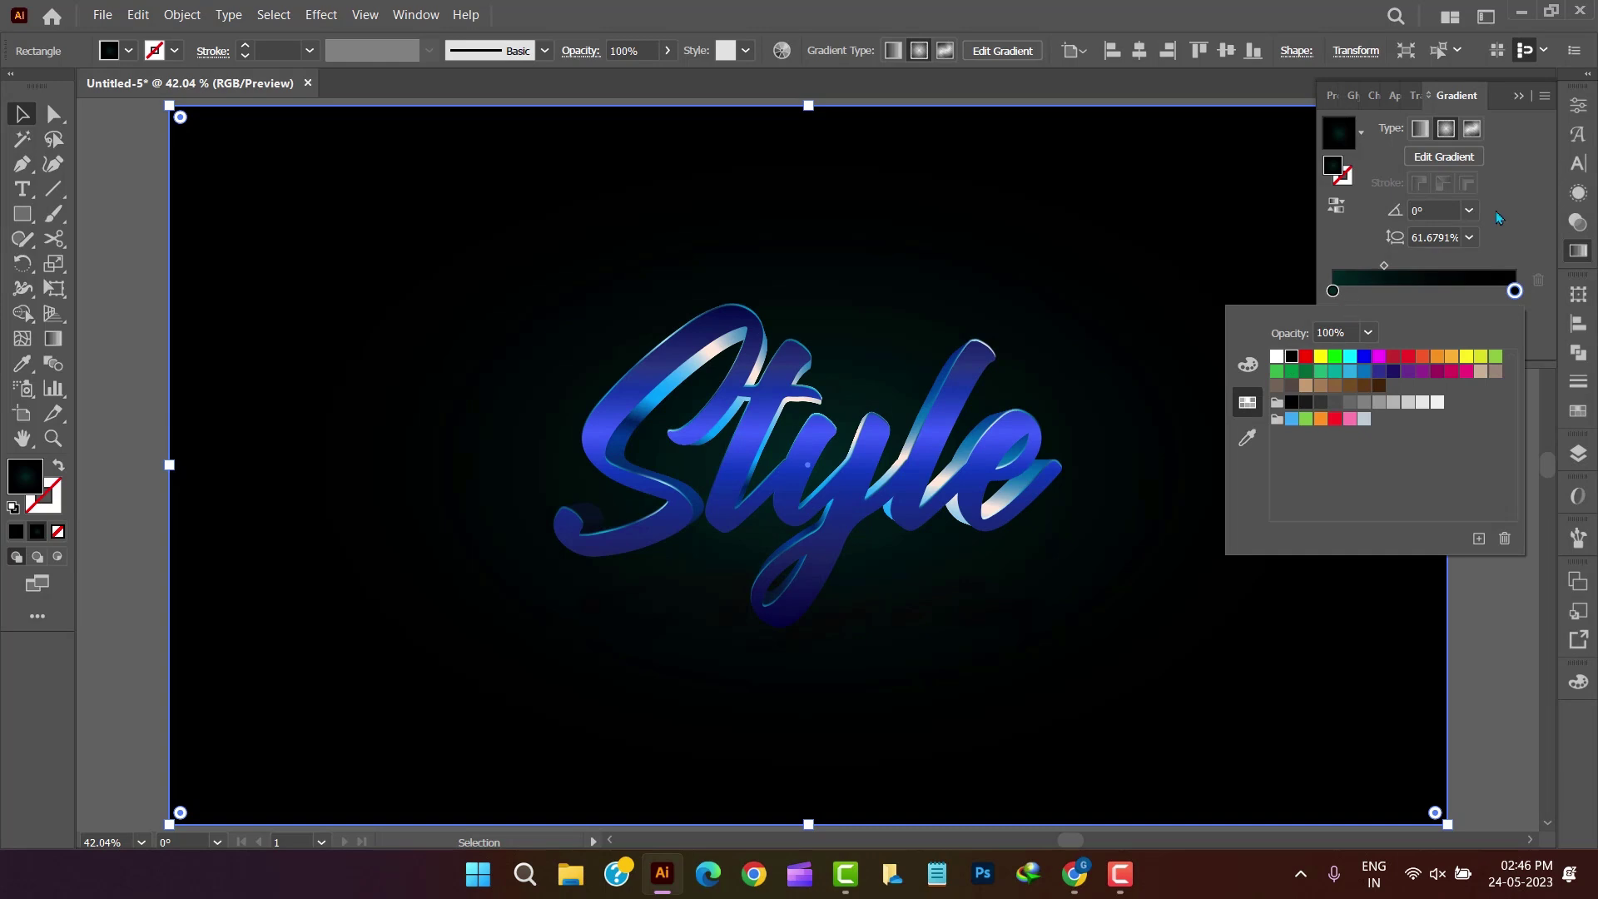
left_click(1395, 372)
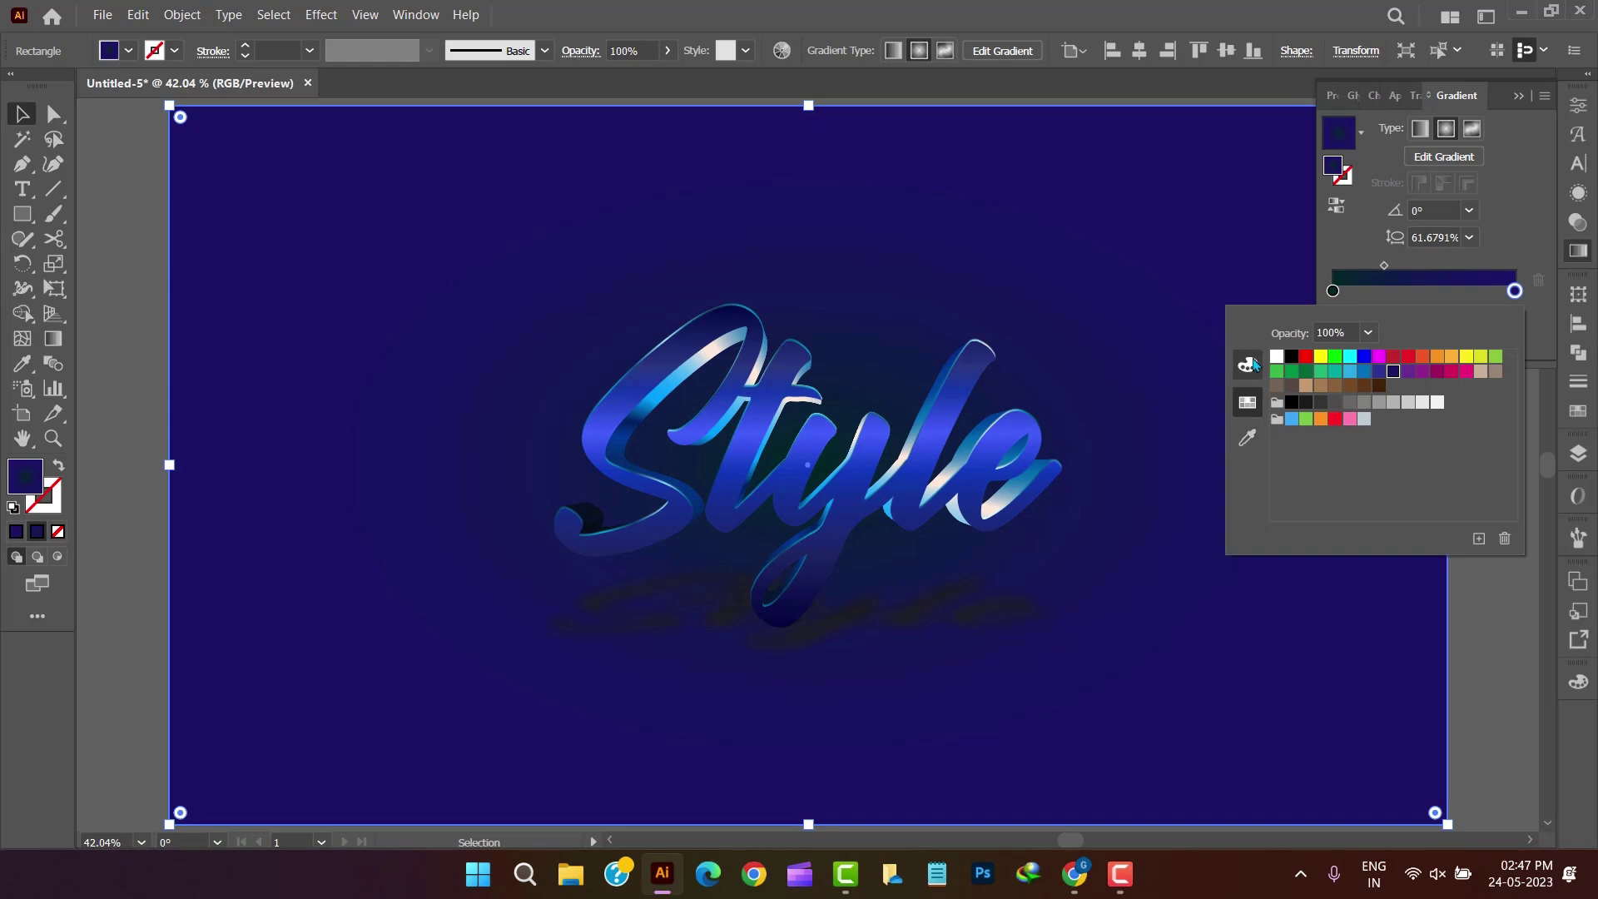
left_click(1248, 365)
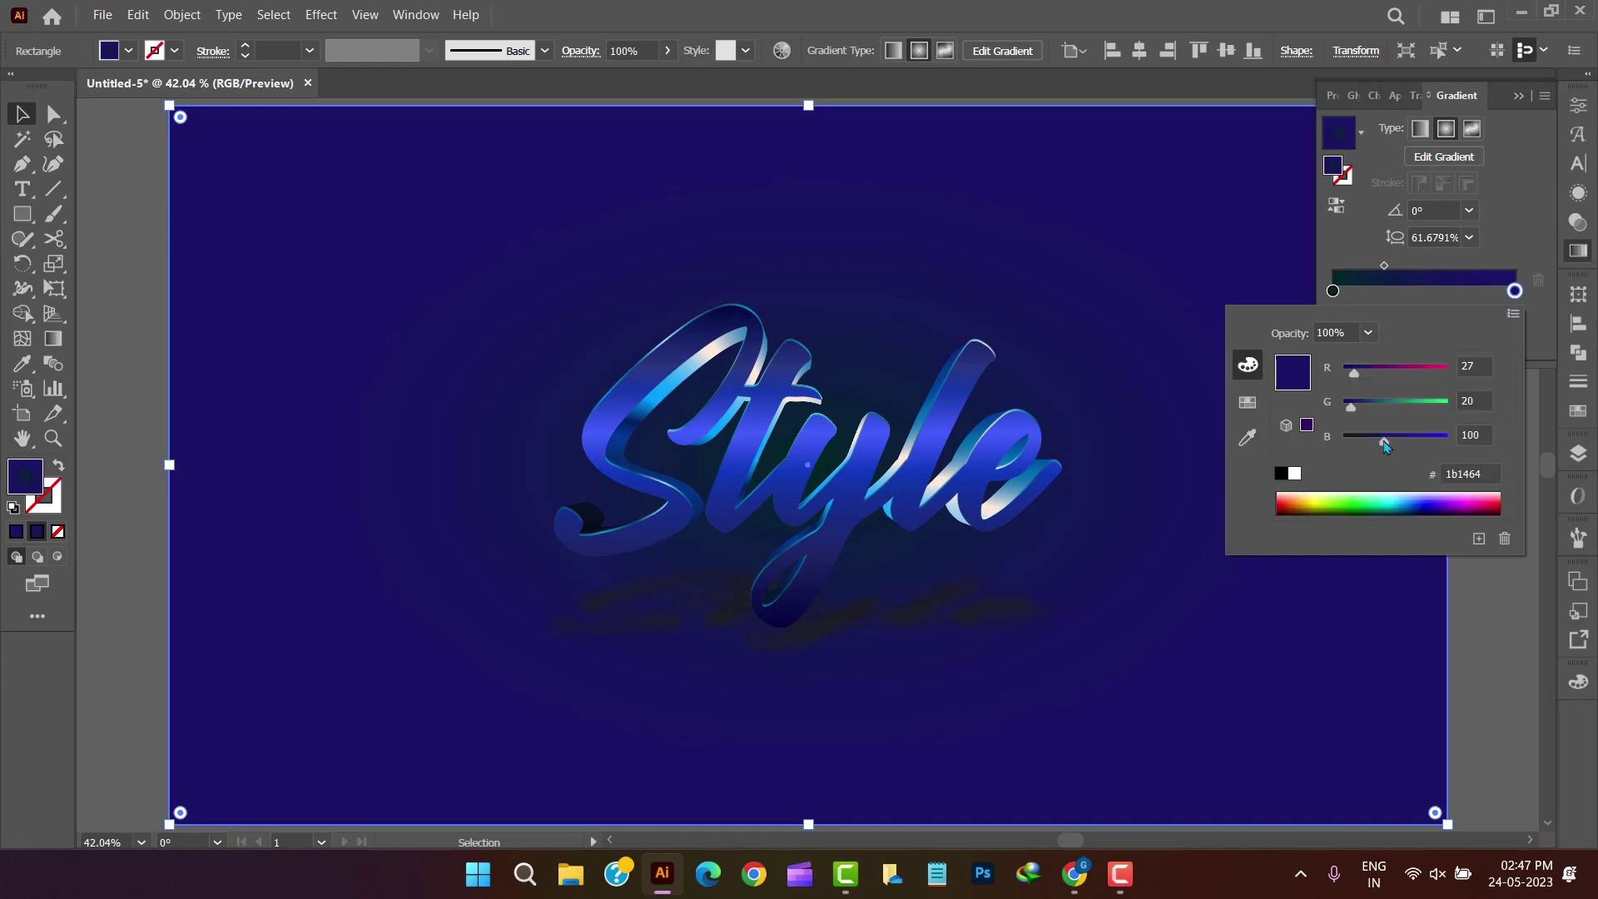
left_click_drag(1385, 446, 1349, 444)
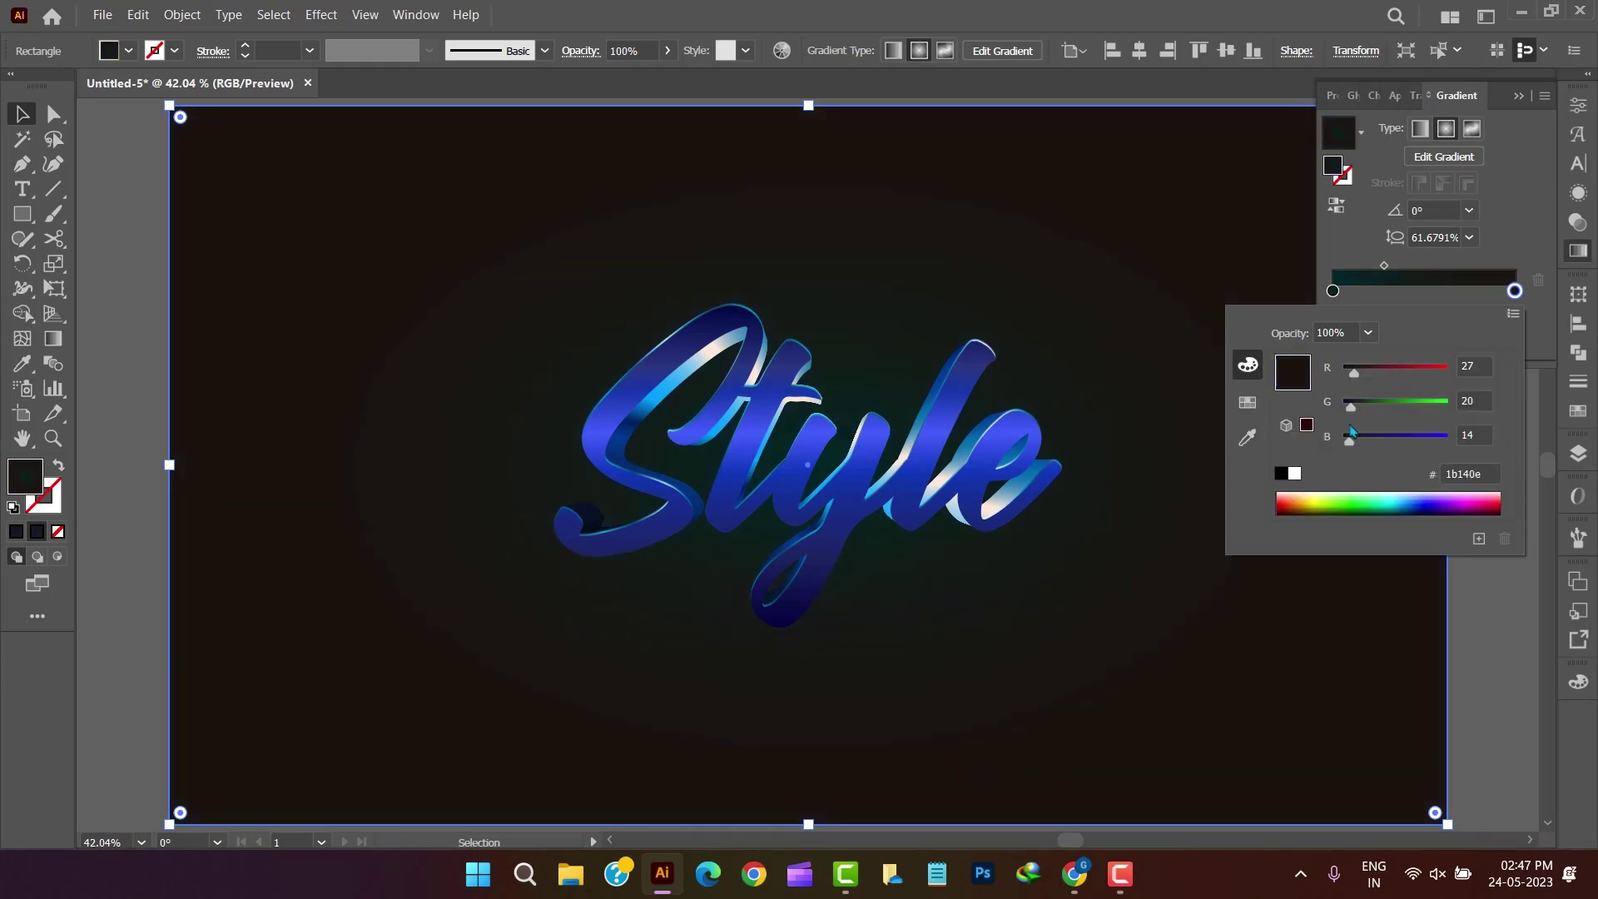
Set the left gradient stop to a near-black dark brown.
double_click(1333, 290)
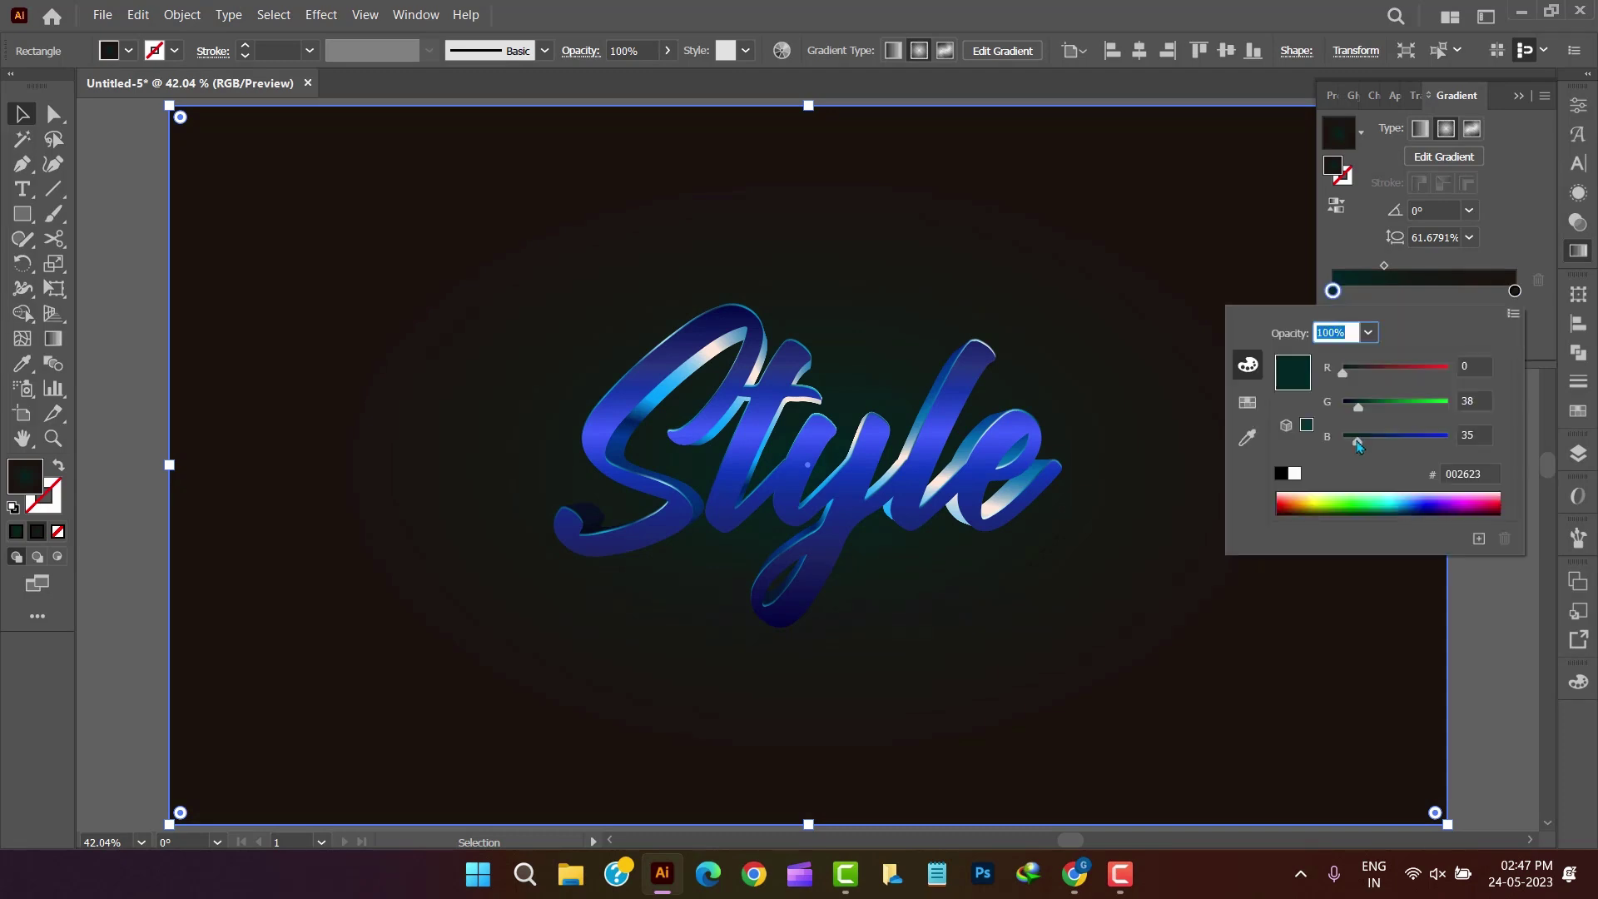
left_click(1247, 402)
left_click(1392, 373)
left_click(1248, 368)
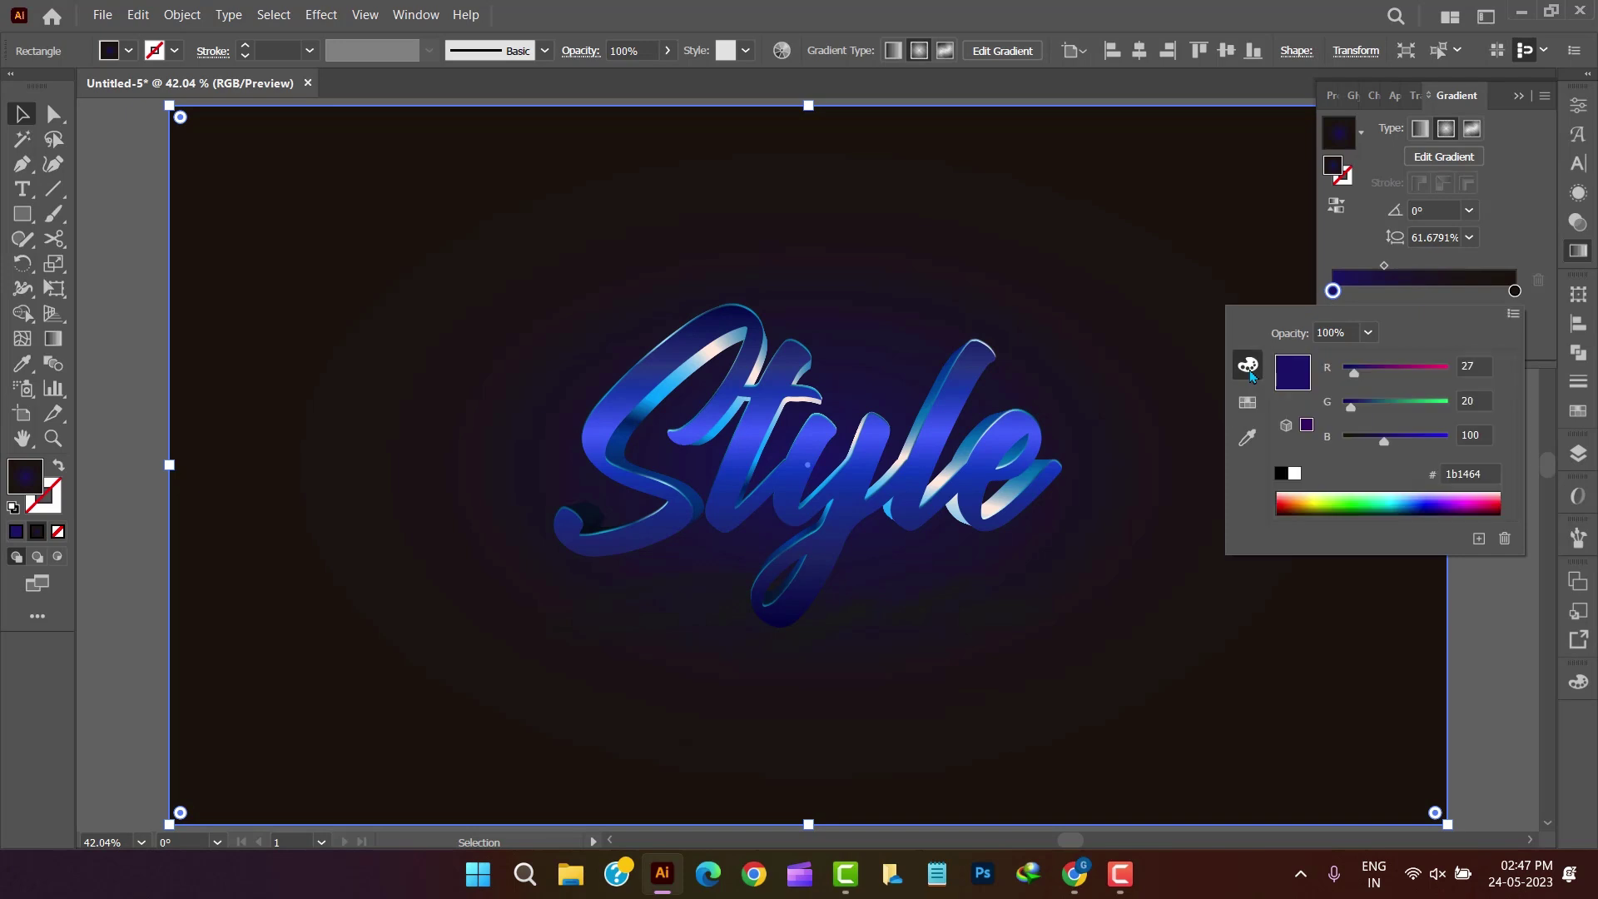
left_click_drag(1386, 451, 1363, 447)
left_click(1579, 251)
Lock the dark background rectangle in place.
left_click(182, 15)
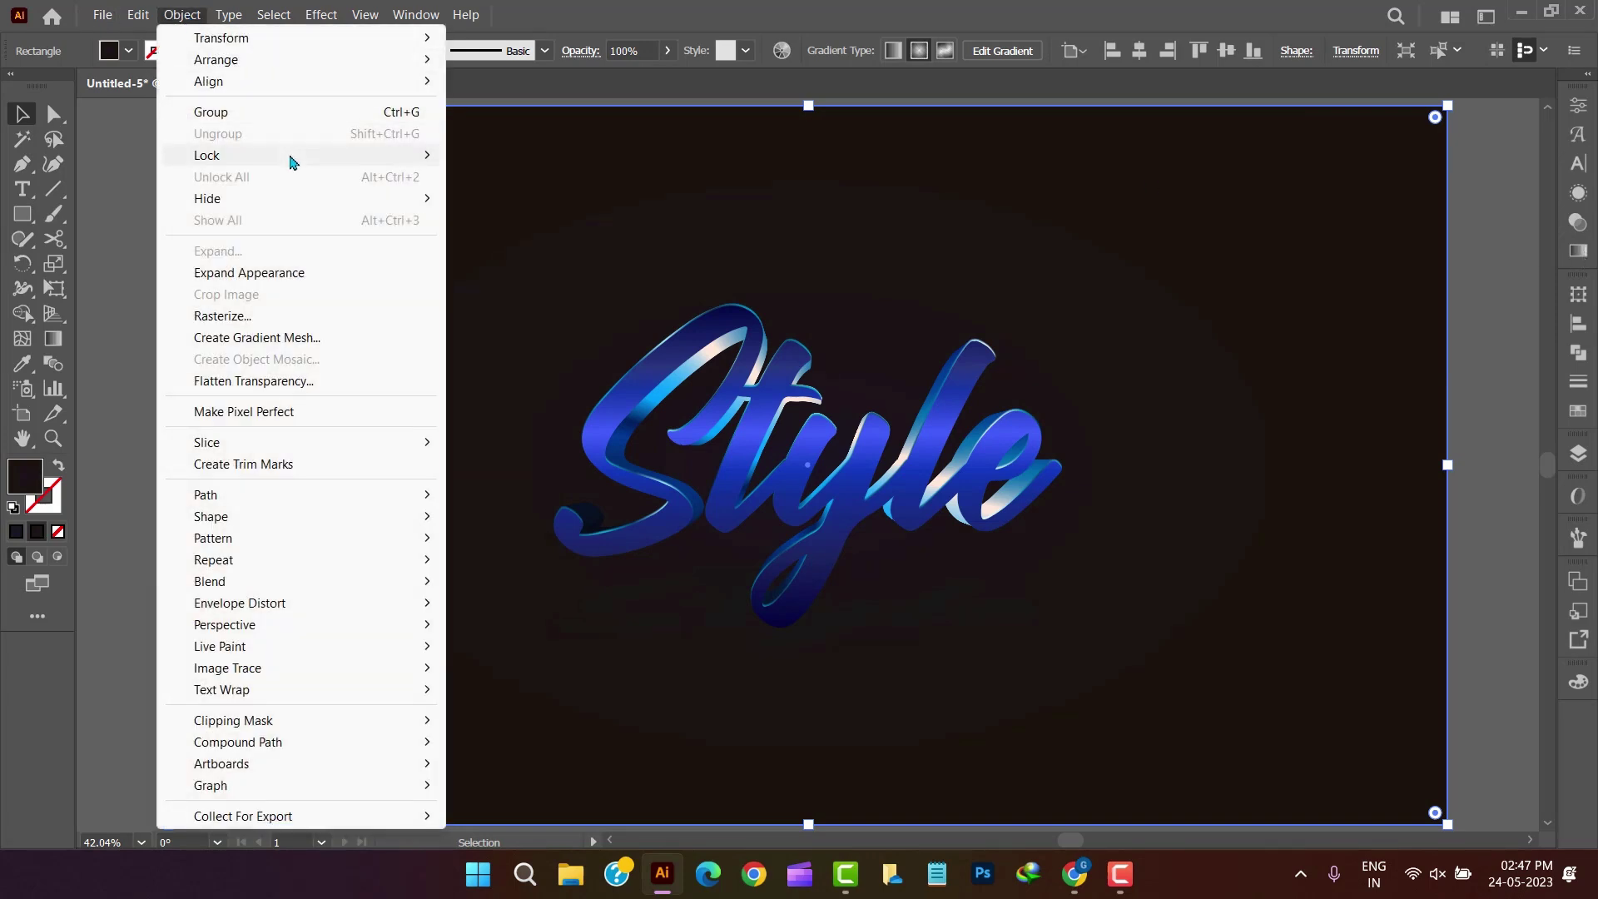
mouse_move(303, 153)
left_click(483, 153)
left_click(750, 437)
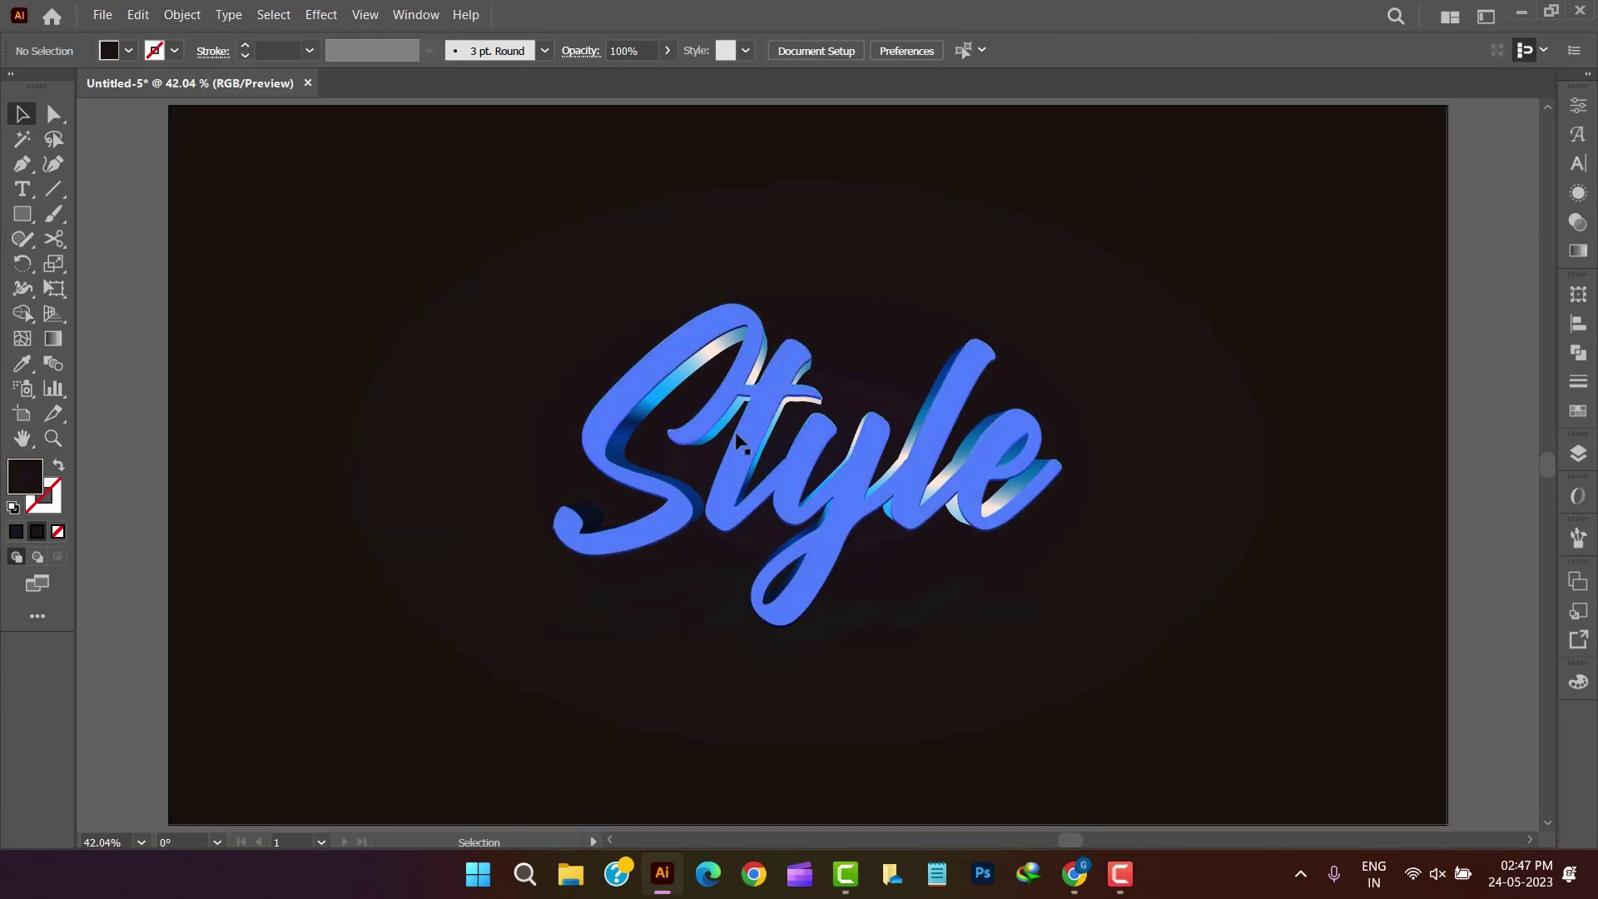
Select the text's bottom fill in Appearance and add a Drop Shadow effect to it.
left_click(1580, 194)
left_click(1496, 347)
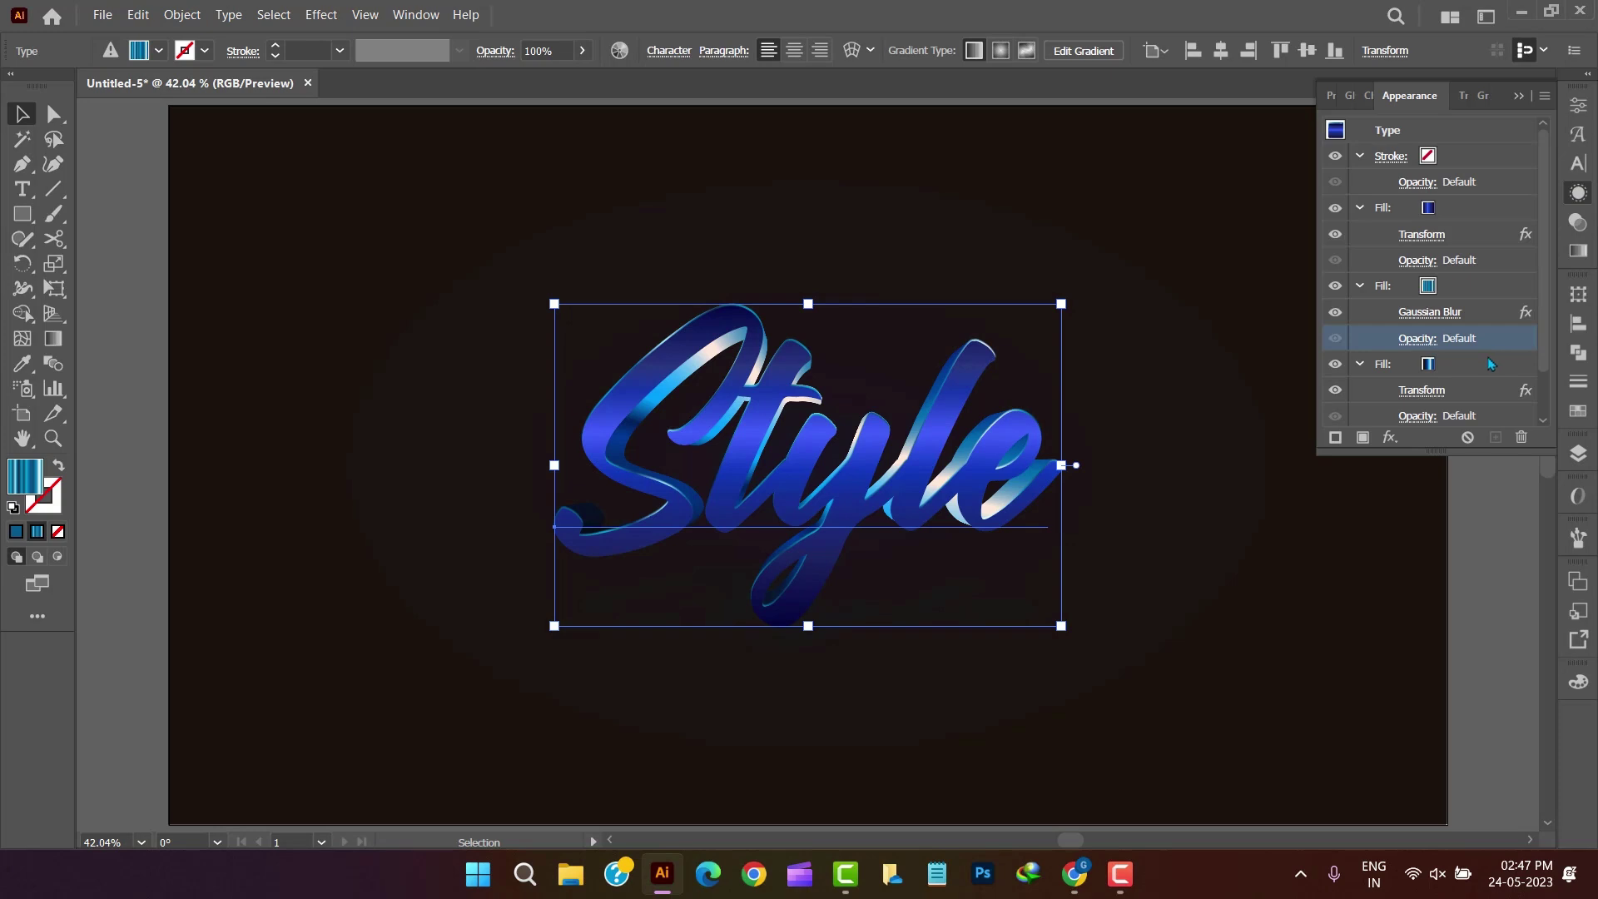
left_click(1491, 364)
left_click(1390, 437)
mouse_move(1343, 543)
left_click(1418, 547)
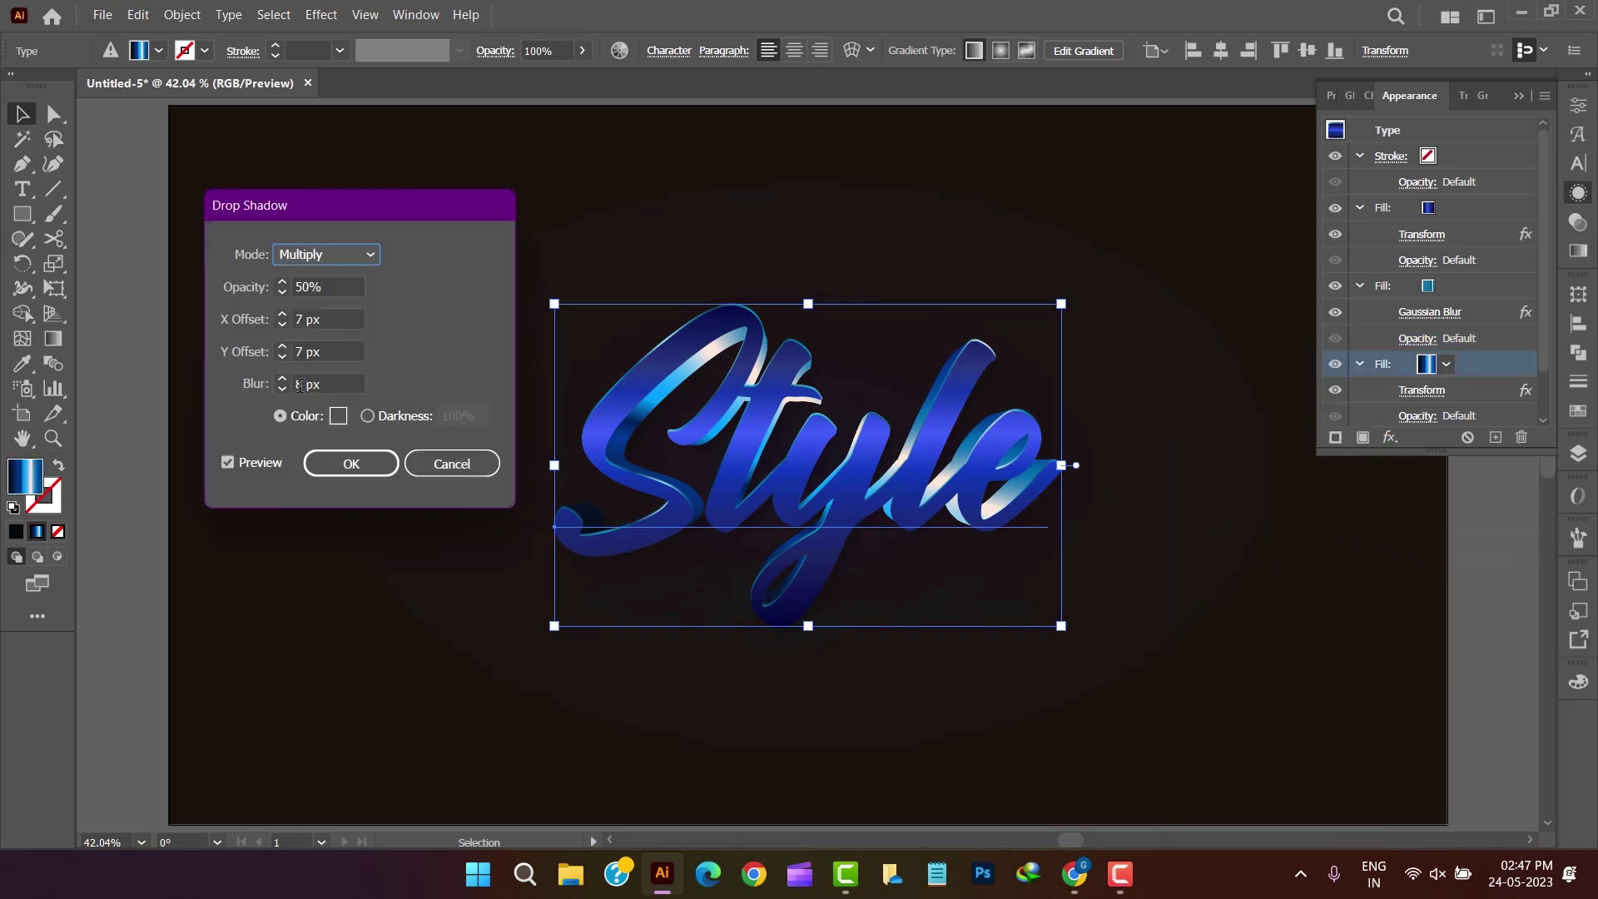
Give the drop shadow 20 px X and Y offsets with a 5 px blur and apply it.
double_click(300, 384)
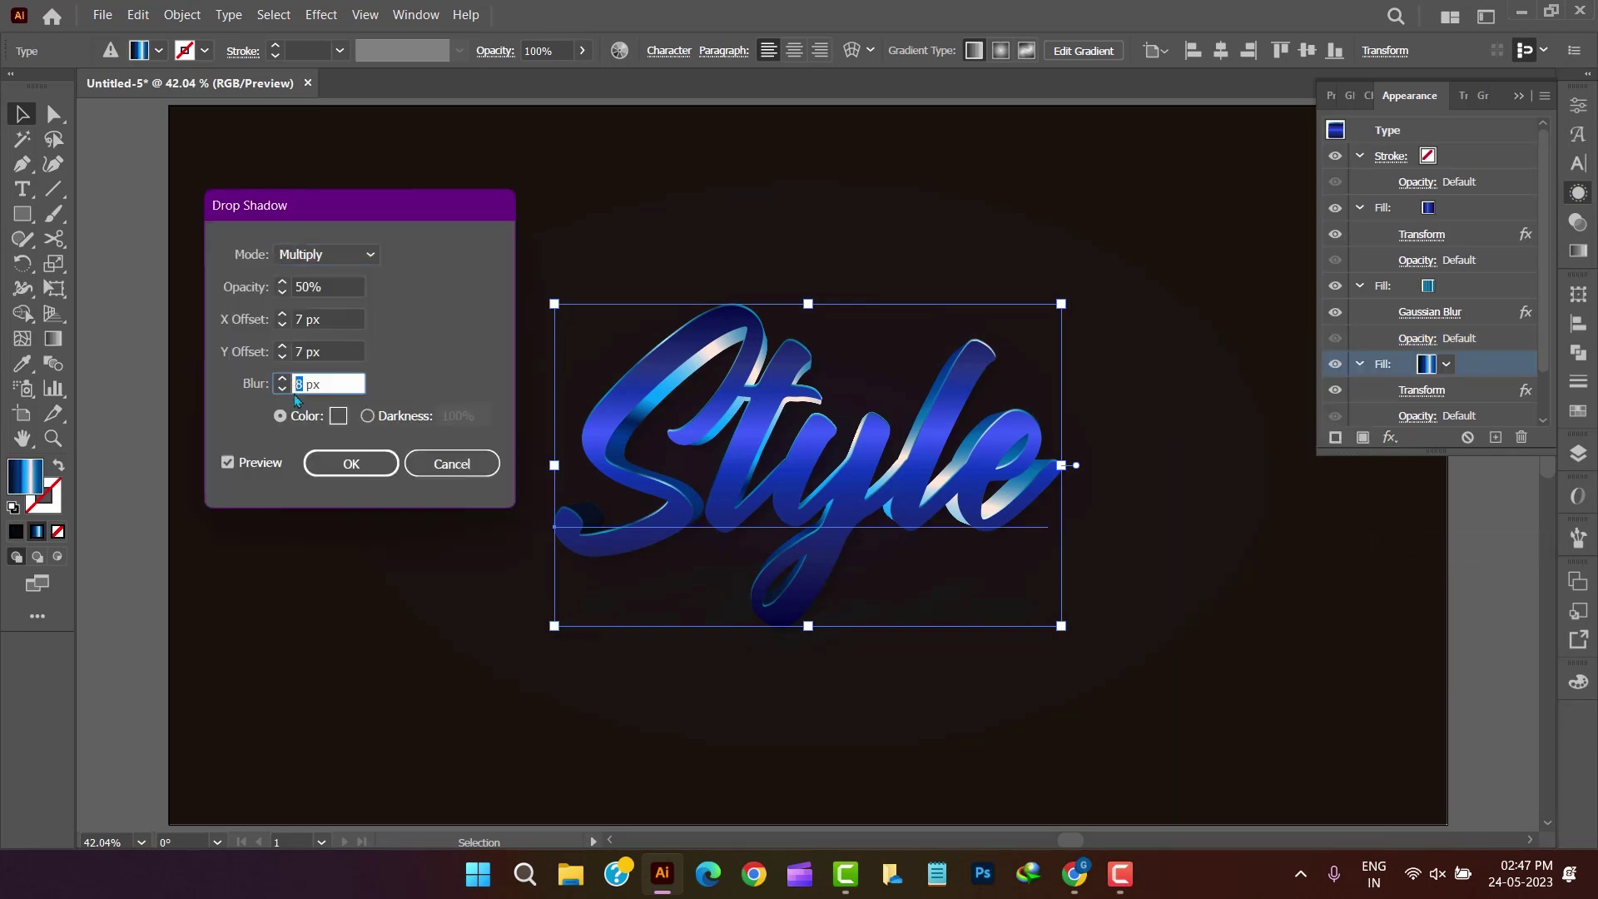
double_click(302, 316)
type("20")
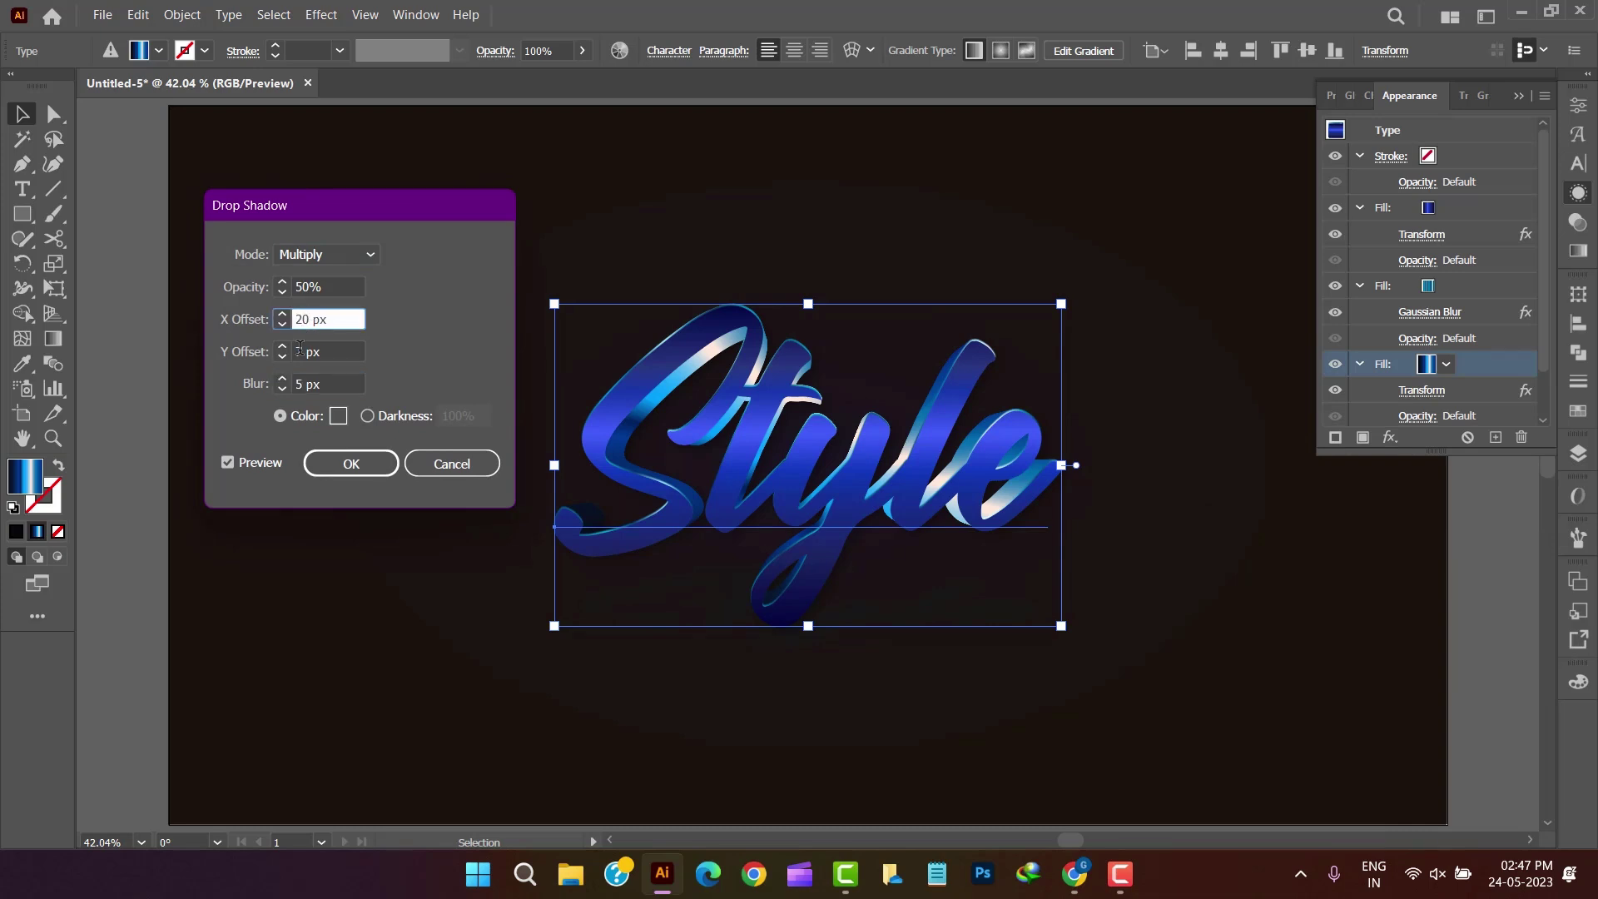
double_click(300, 349)
type("20")
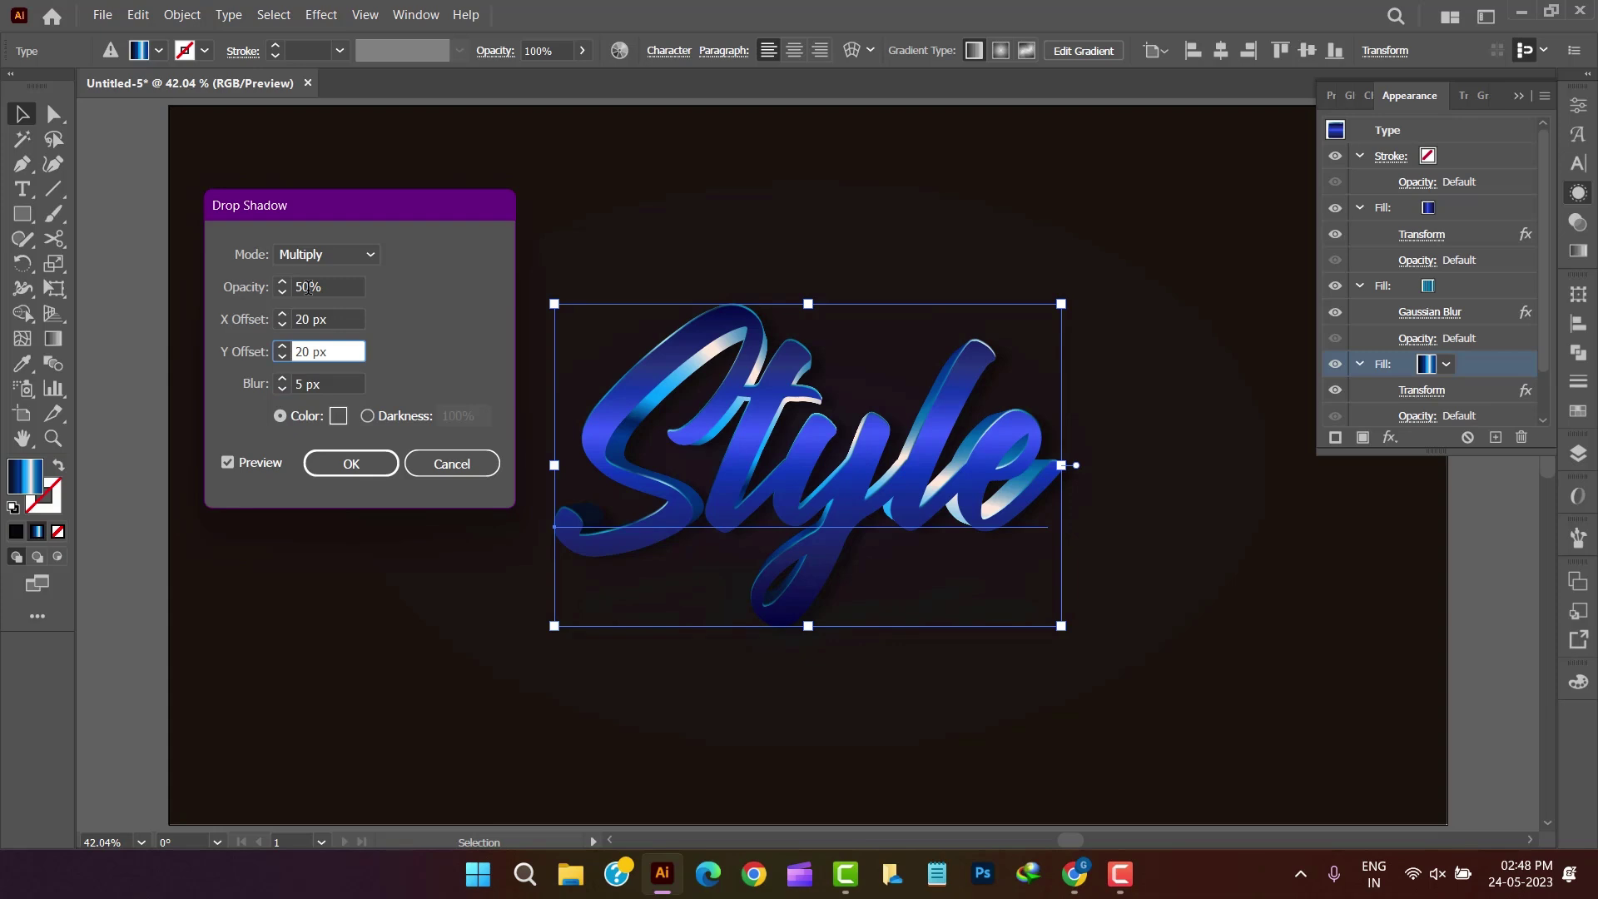
left_click(308, 287)
left_click(351, 464)
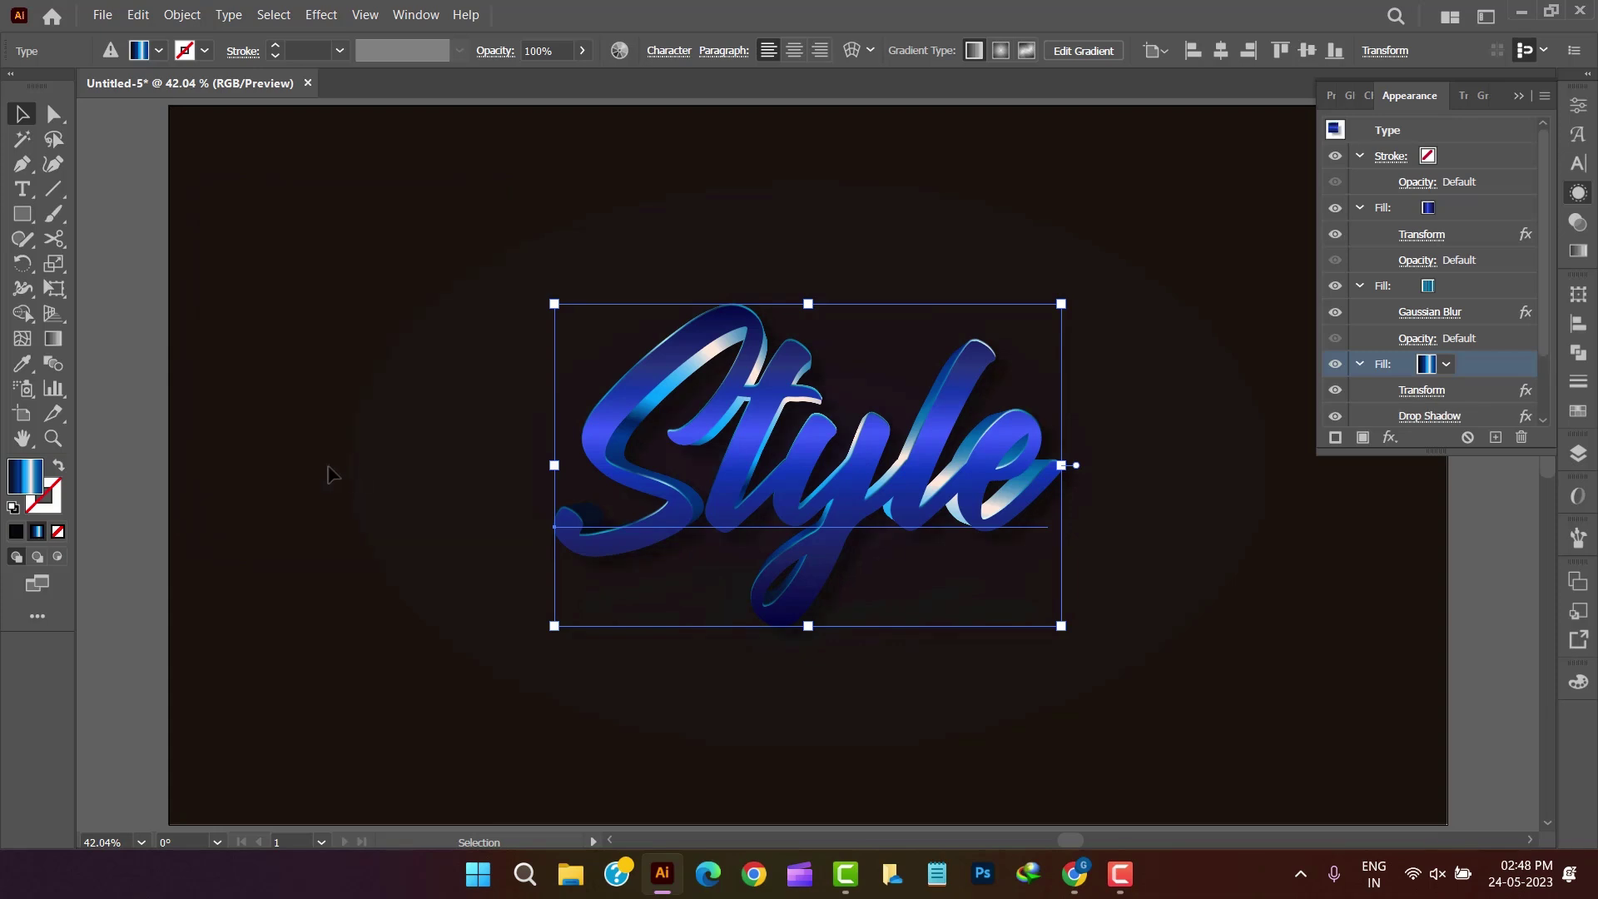
left_click(117, 468)
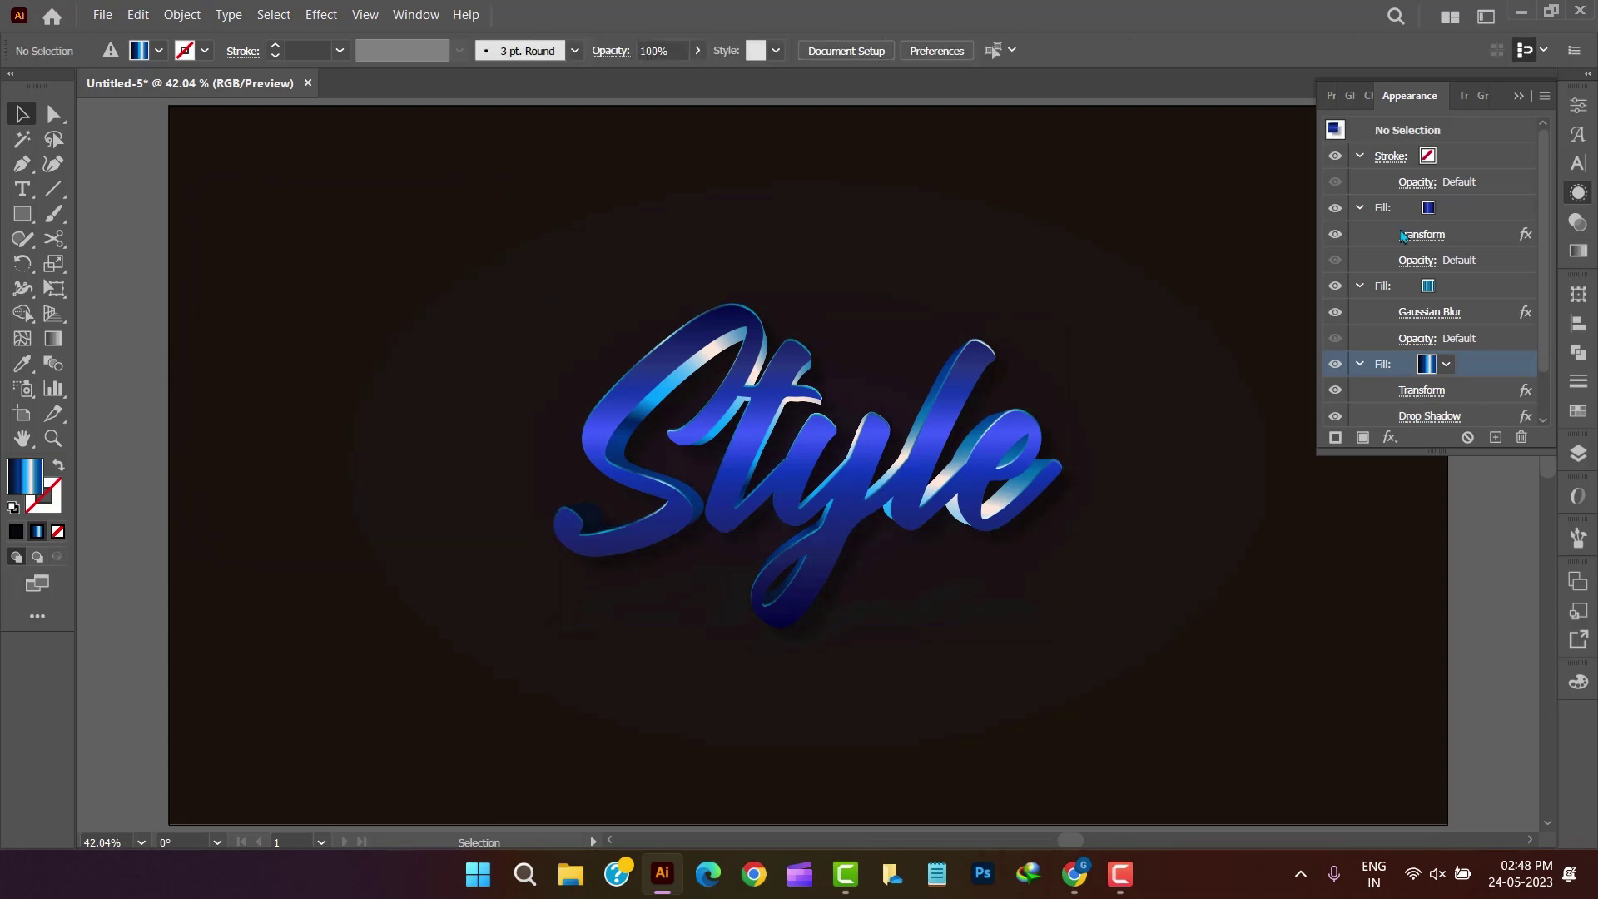
Scale the Style lettering and its shadow up proportionally by dragging a corner handle.
left_click(1578, 192)
left_click_drag(1231, 709, 742, 582)
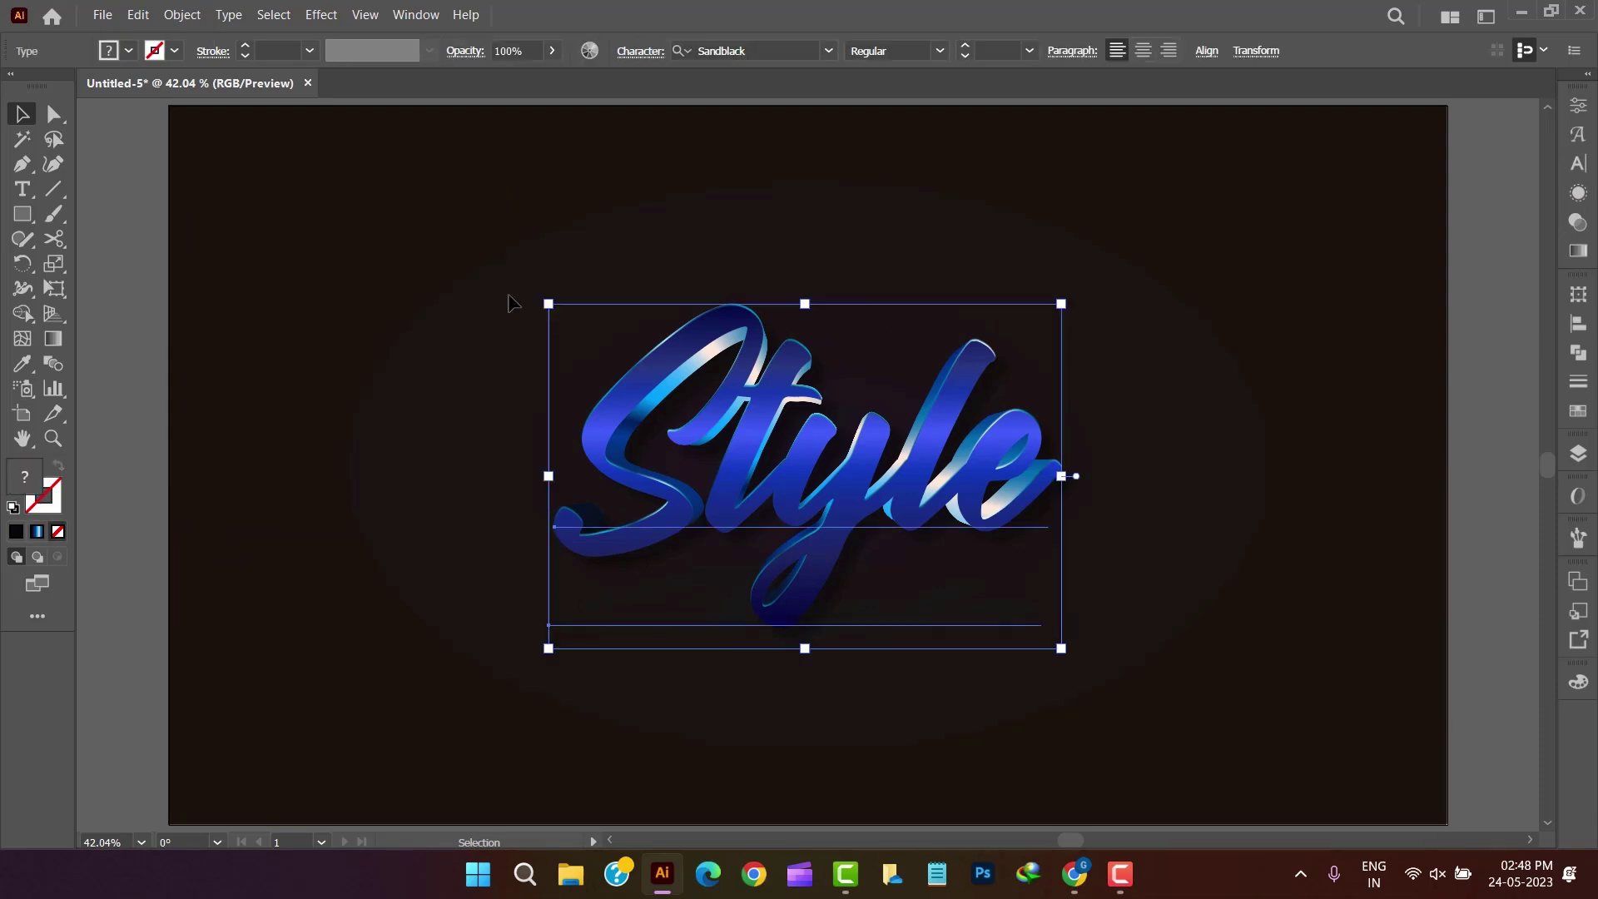
left_click_drag(1063, 653, 1278, 631)
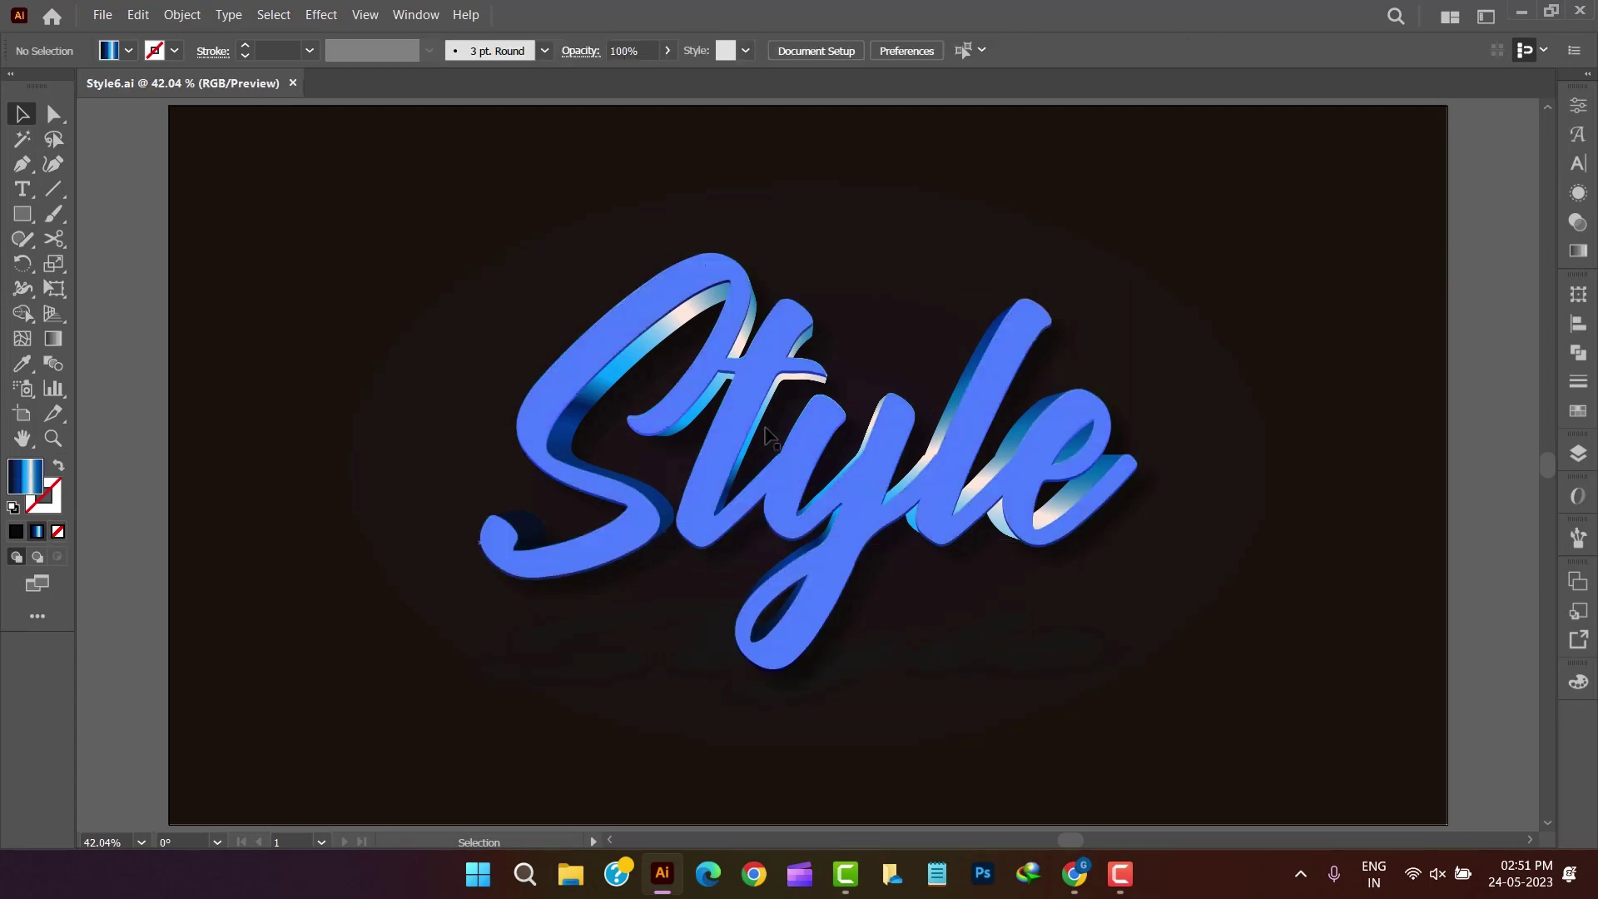
left_click(905, 470)
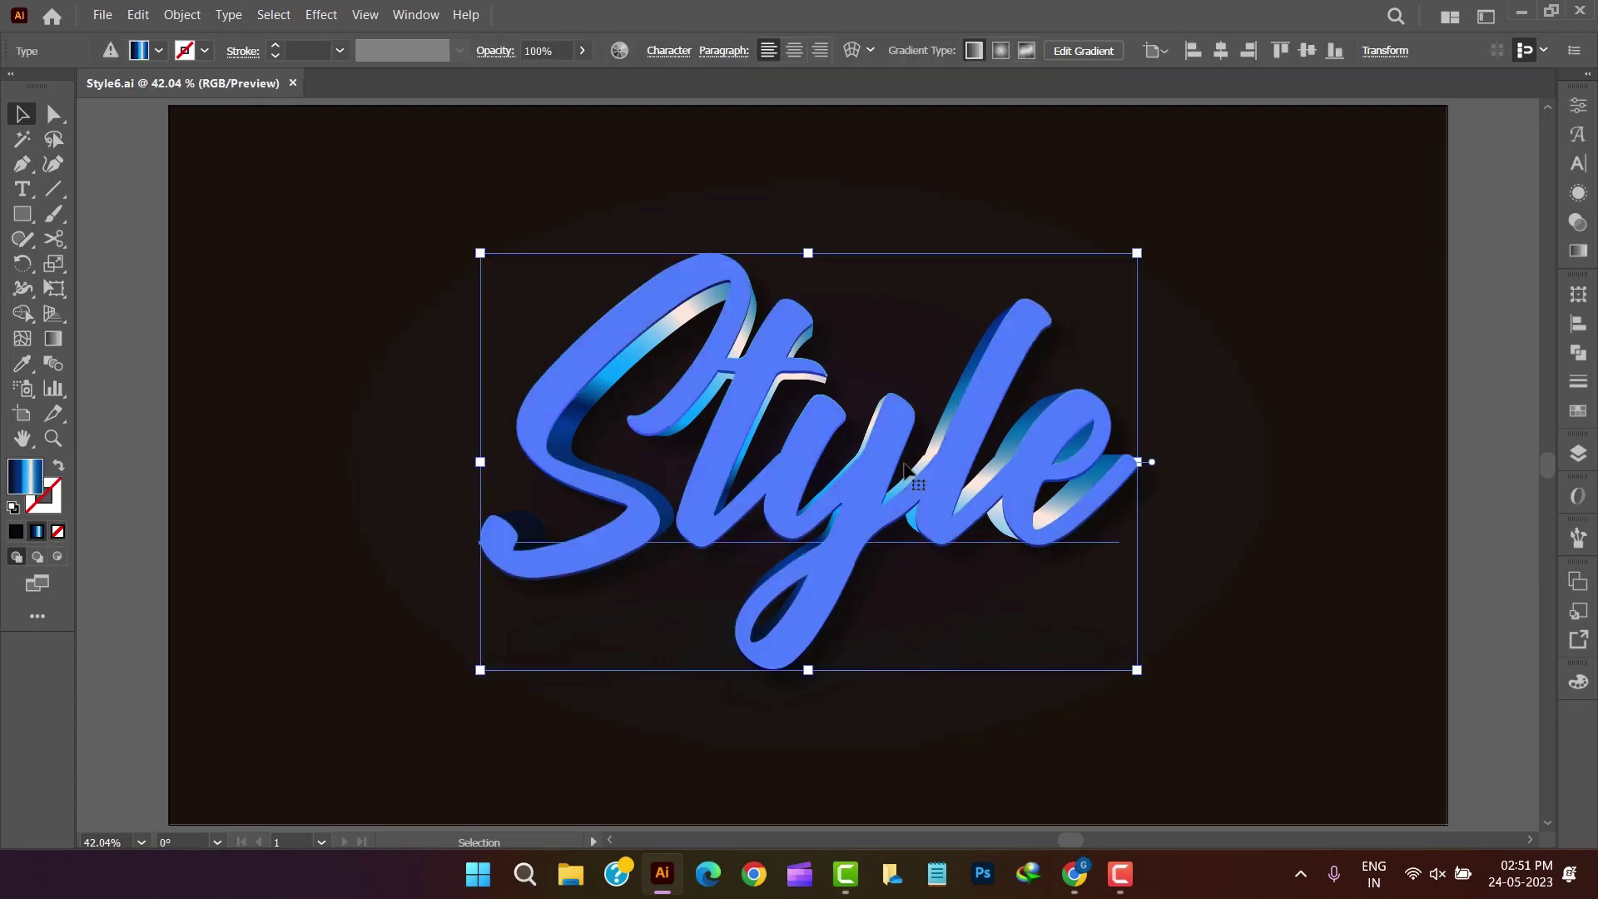
left_click(1580, 196)
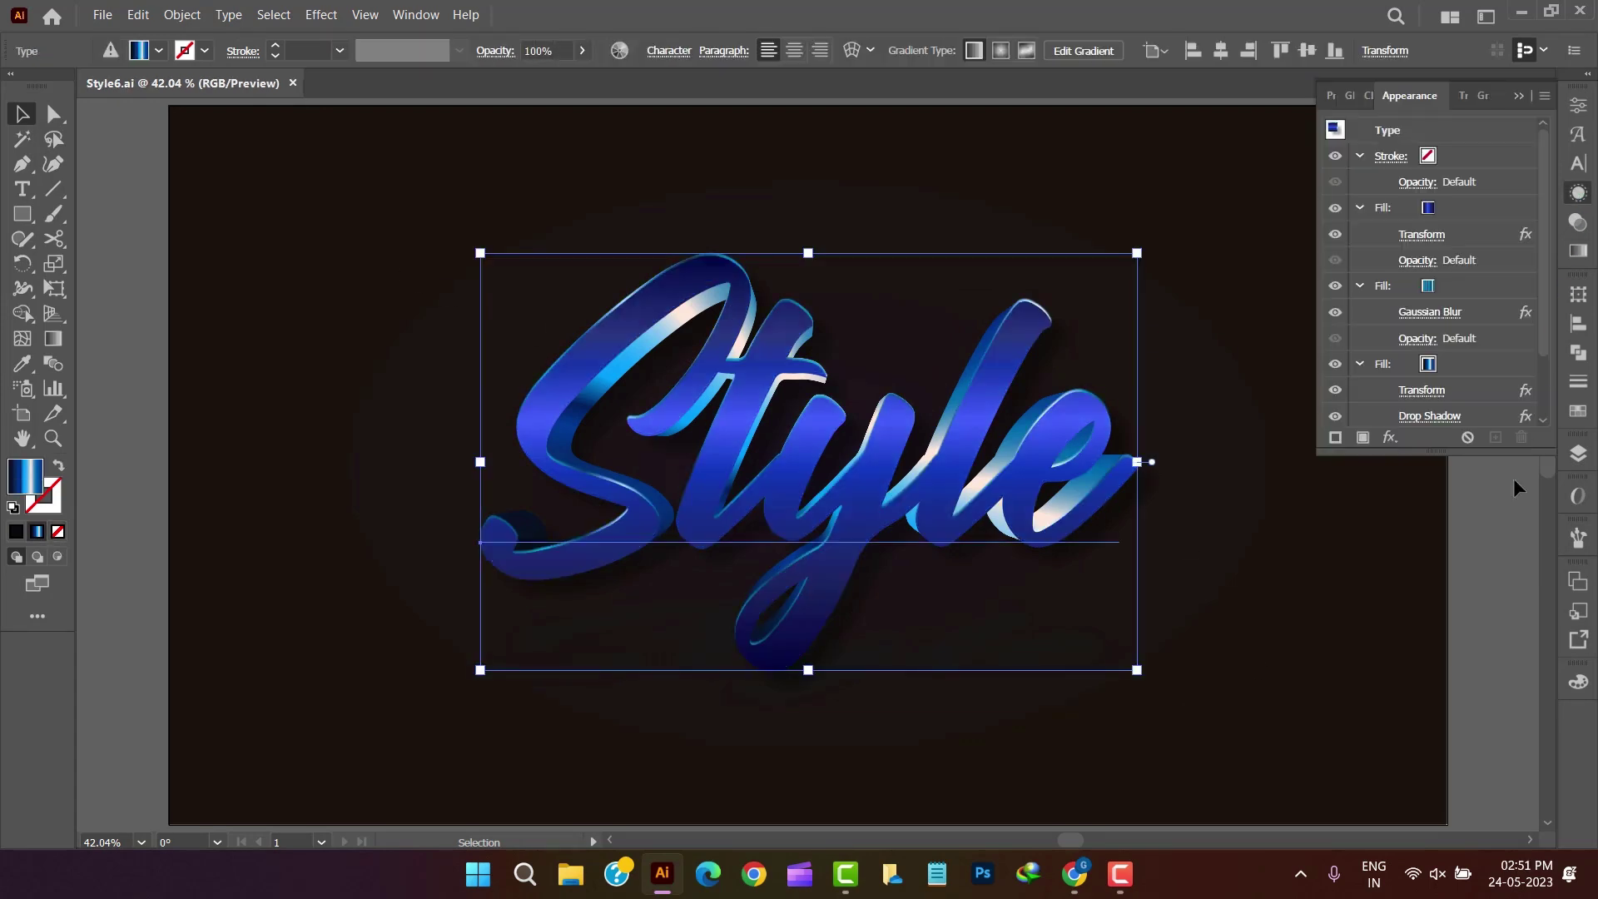
Fill the top layer with a gold swatch from the Metal Gradients library and reverse it.
left_click(1448, 211)
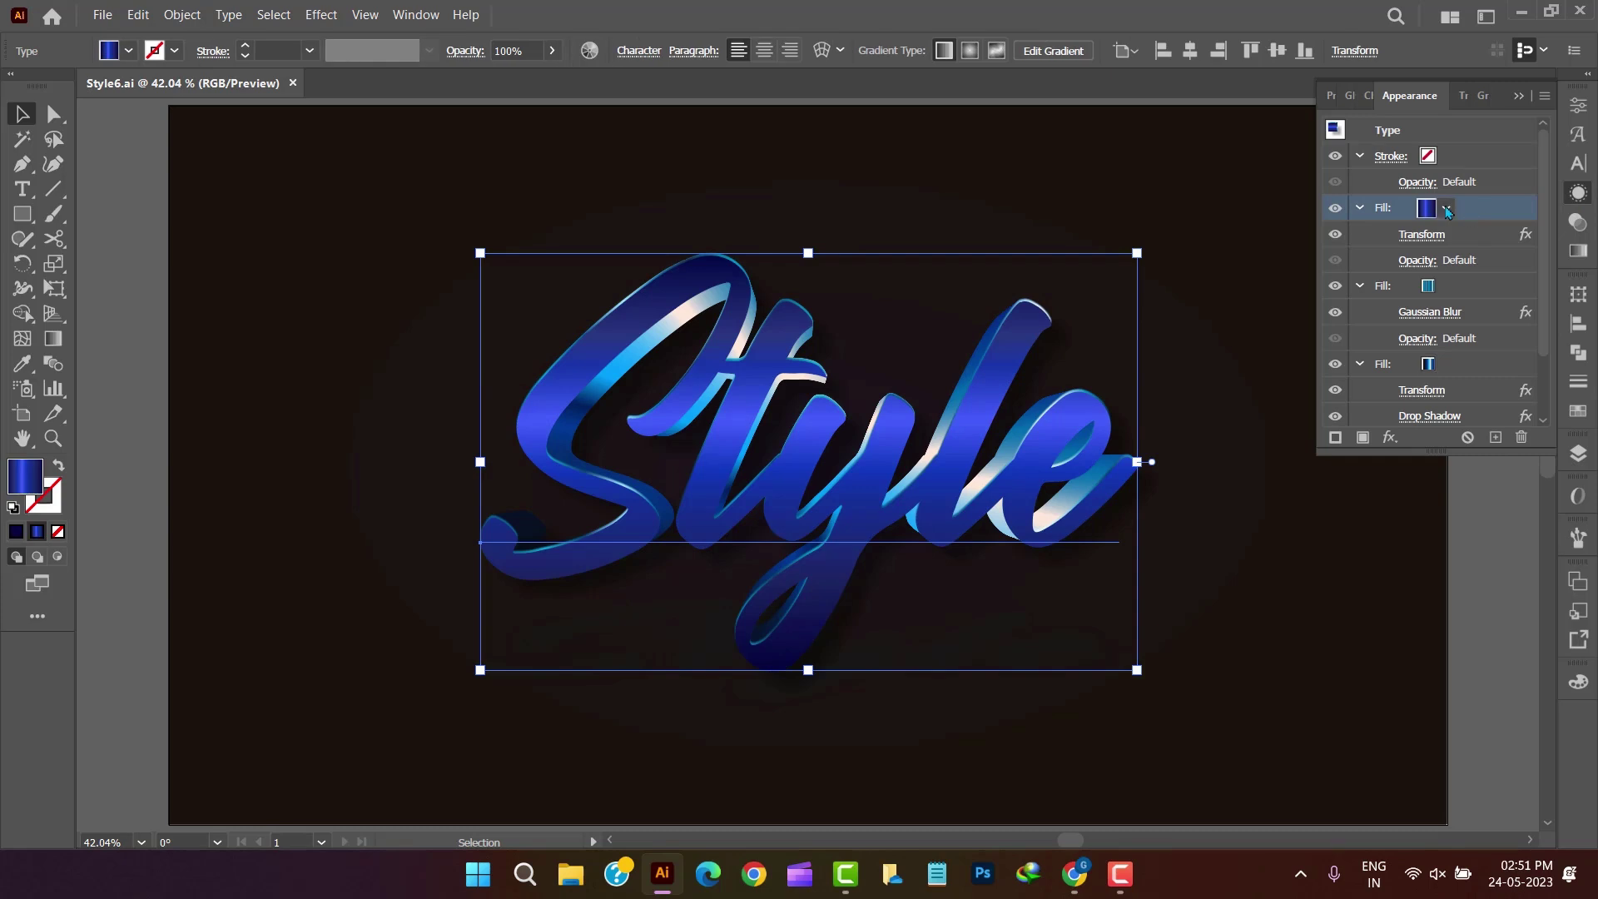
left_click(1447, 209)
left_click(1240, 340)
left_click(1287, 526)
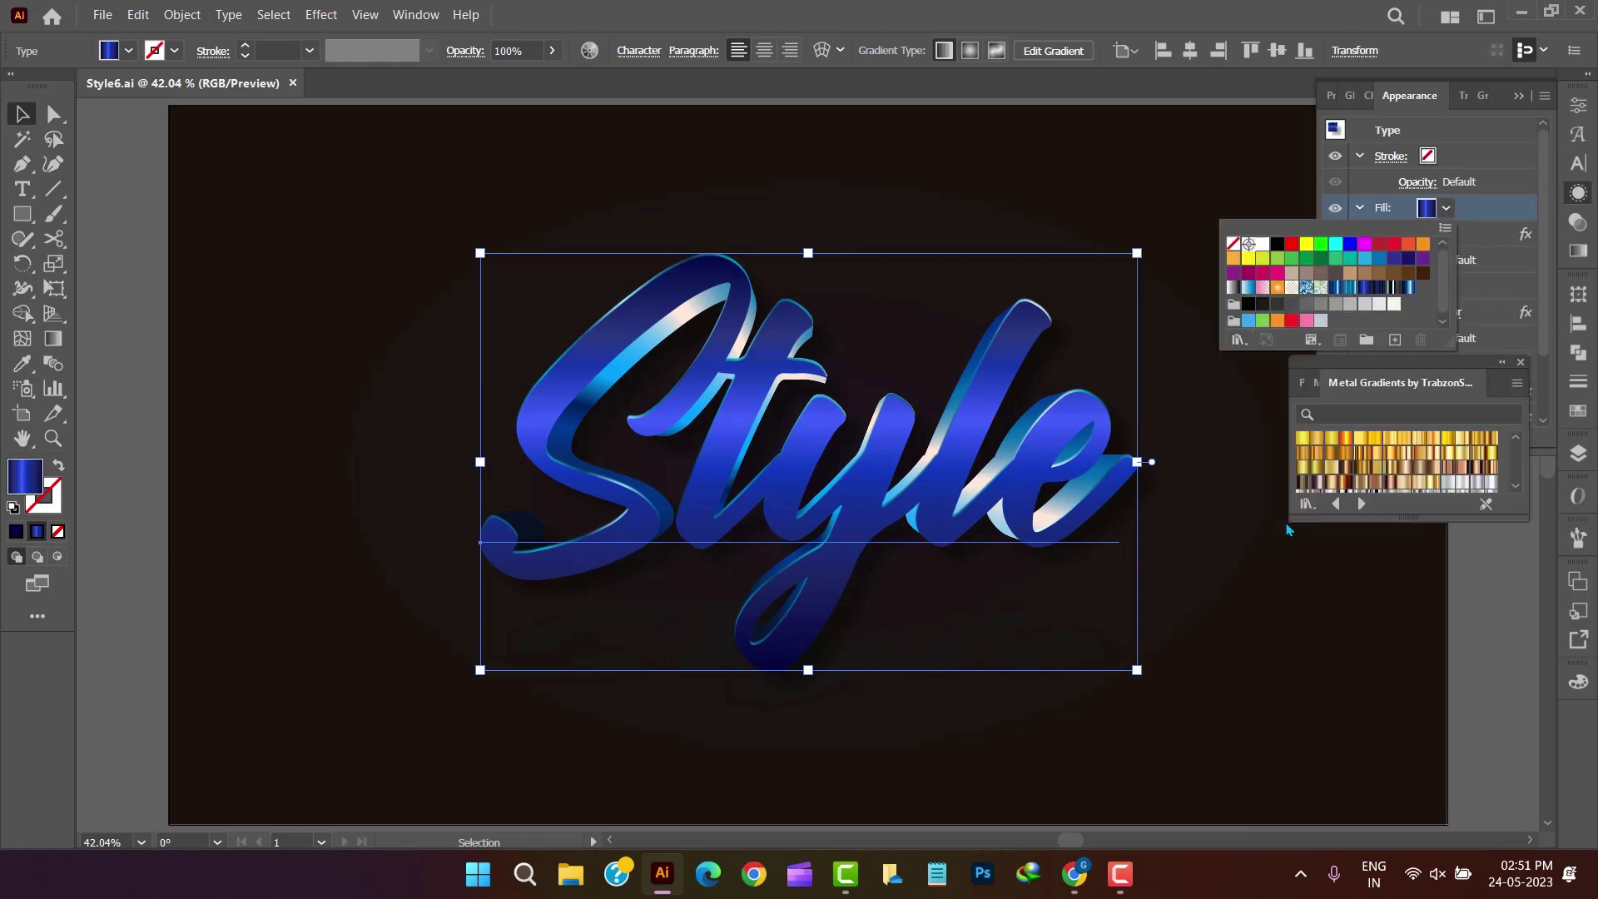
left_click_drag(1384, 527, 1429, 675)
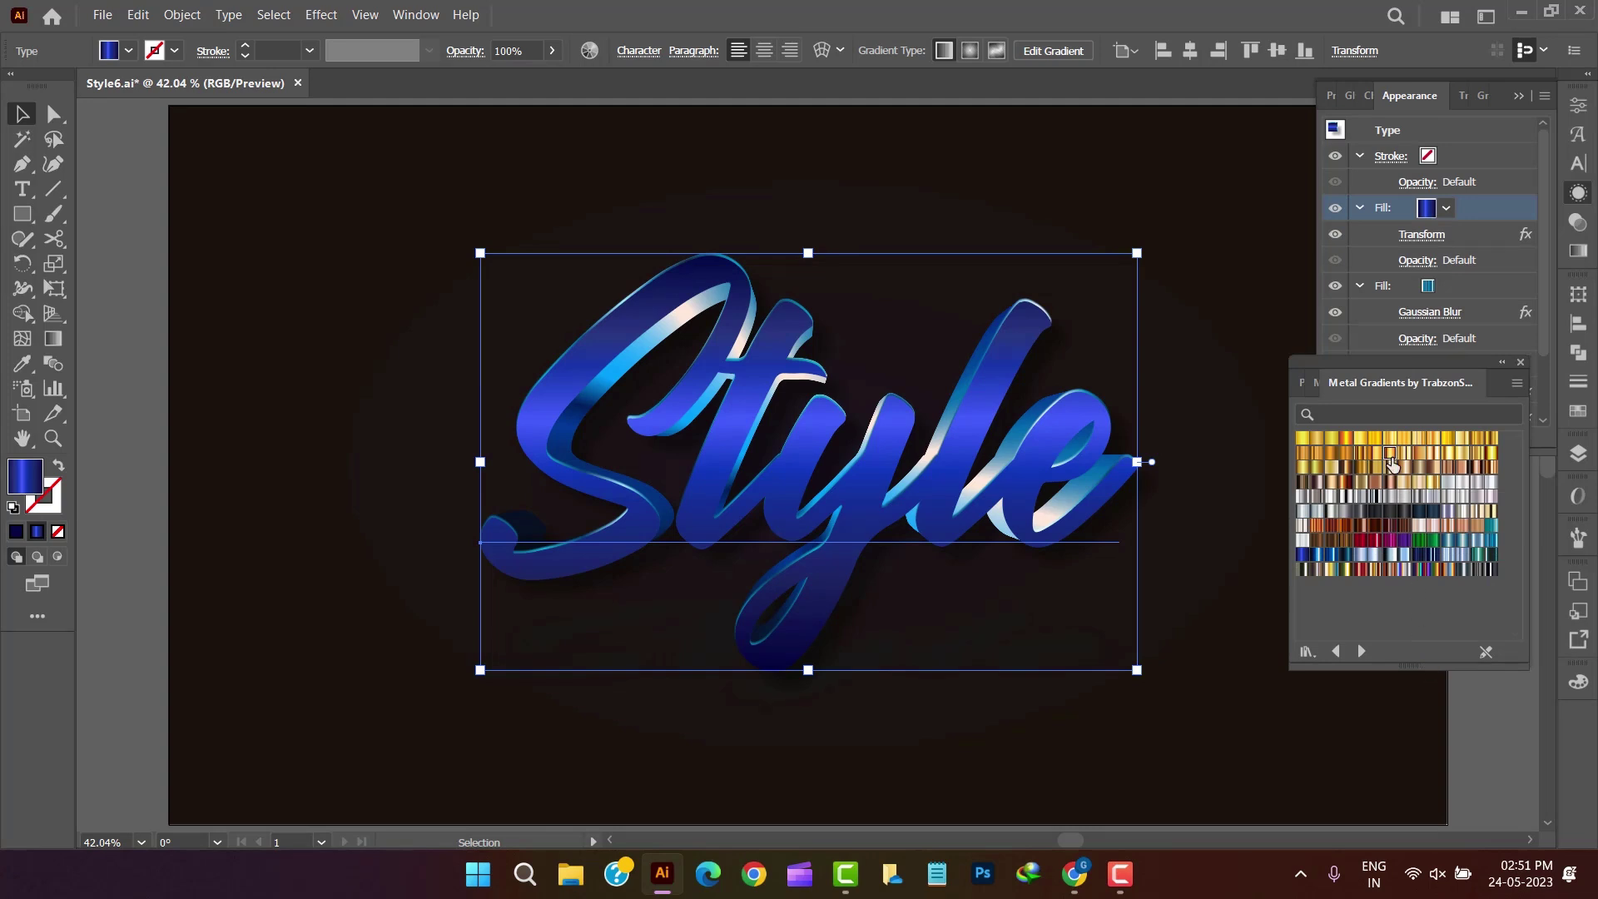
left_click(1390, 454)
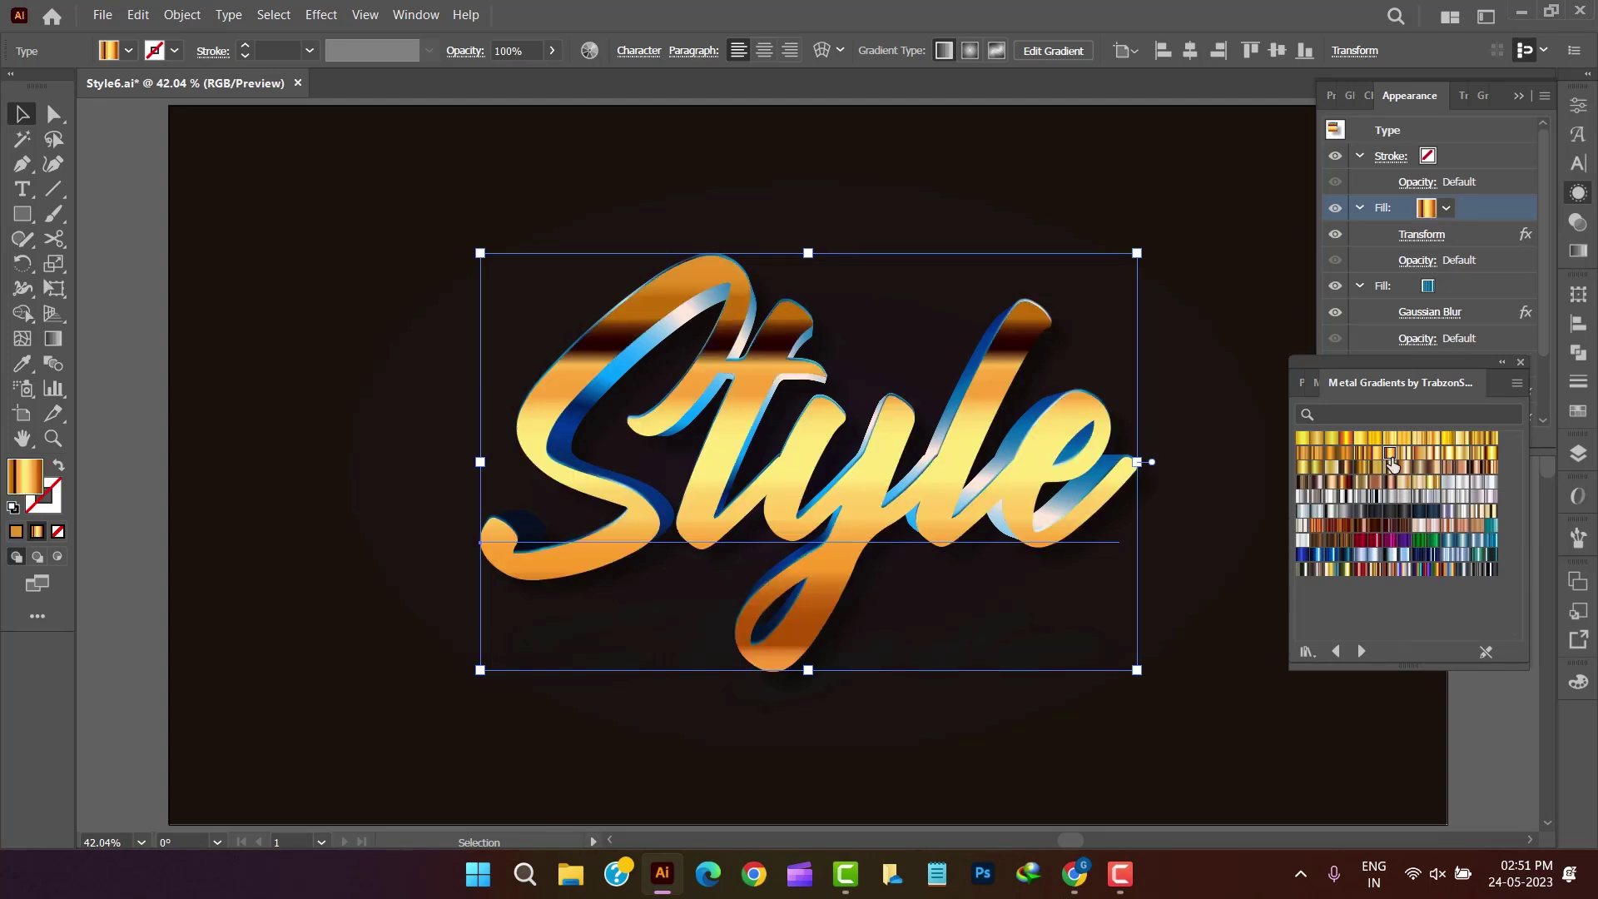
left_click(1576, 257)
left_click(1338, 208)
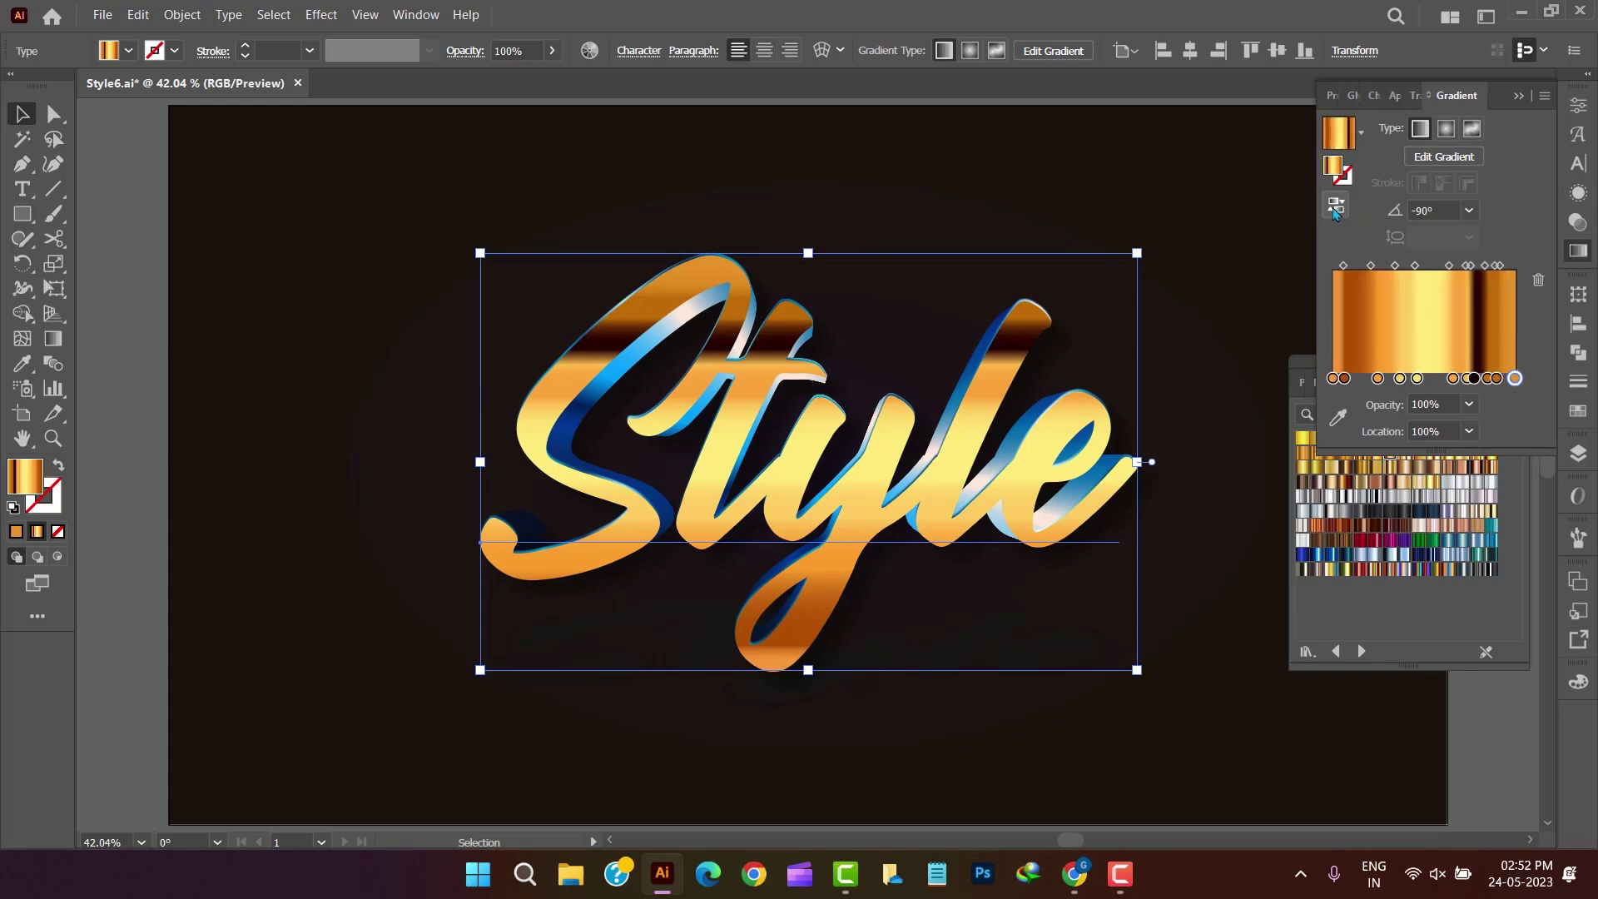
left_click(1574, 254)
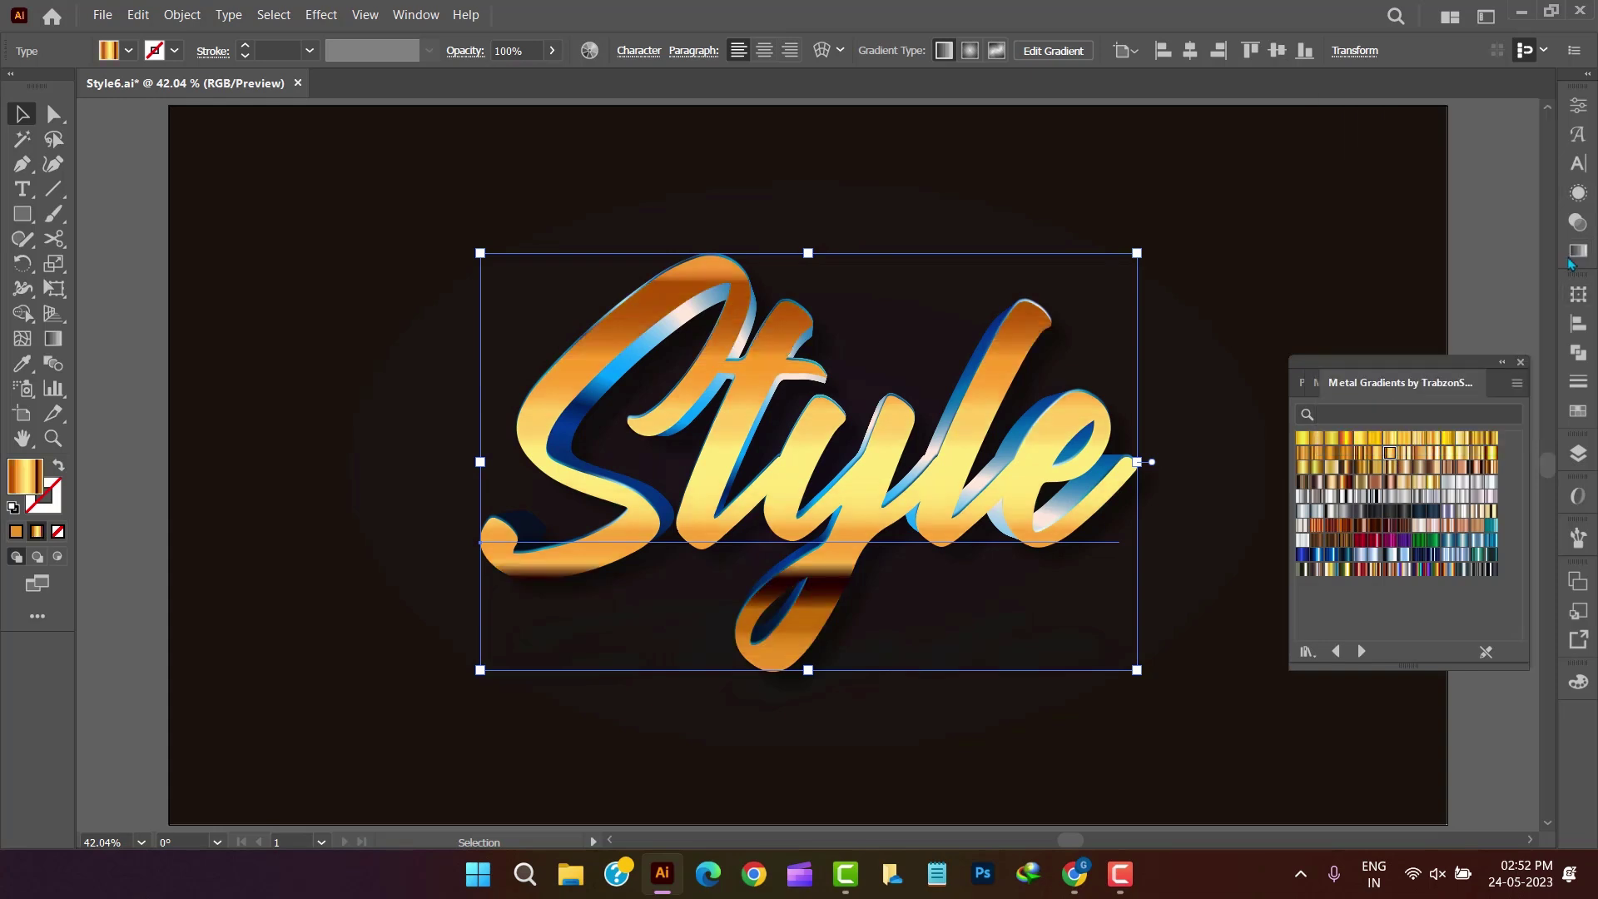
Swap the top fill to a different gold metal gradient and reverse that one too.
left_click(1374, 456)
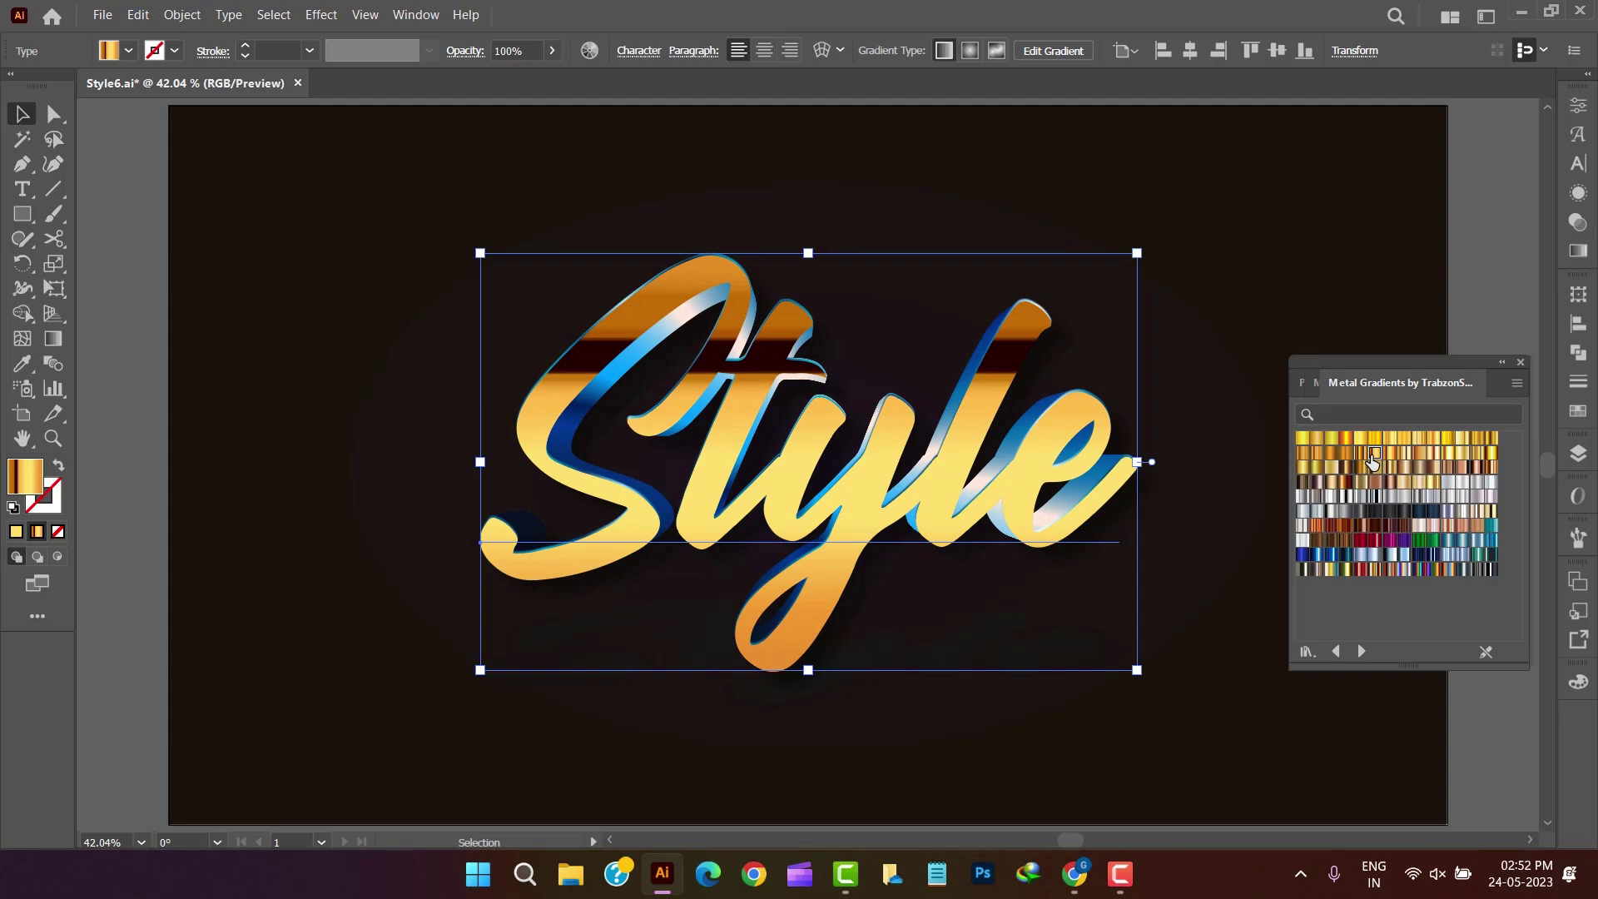
left_click(1491, 444)
left_click(1579, 252)
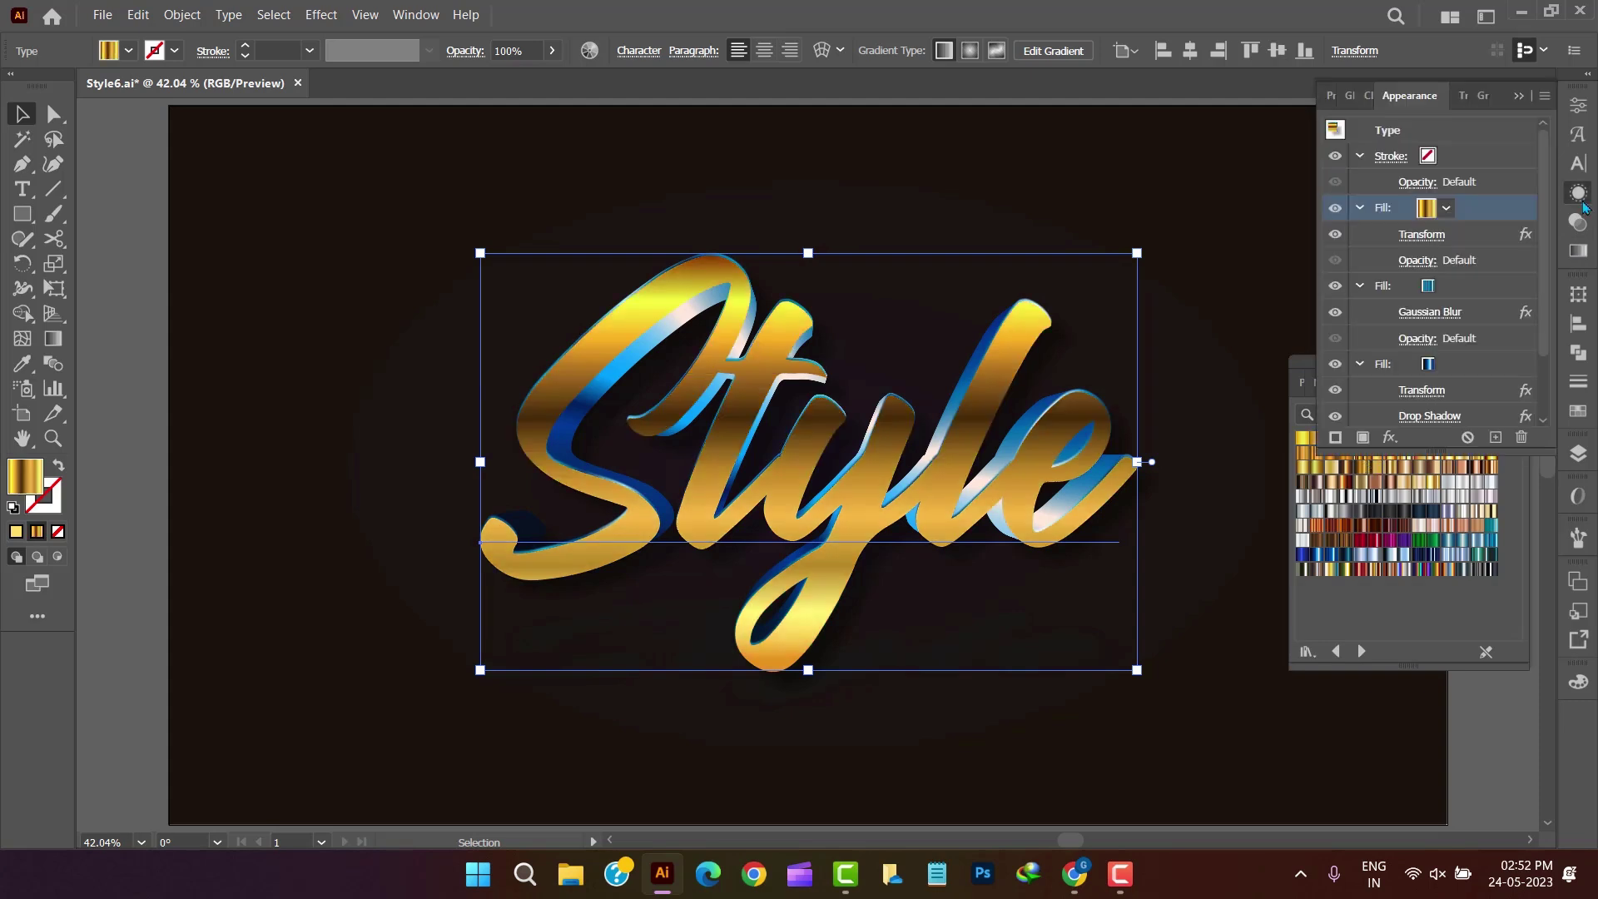
left_click(1578, 254)
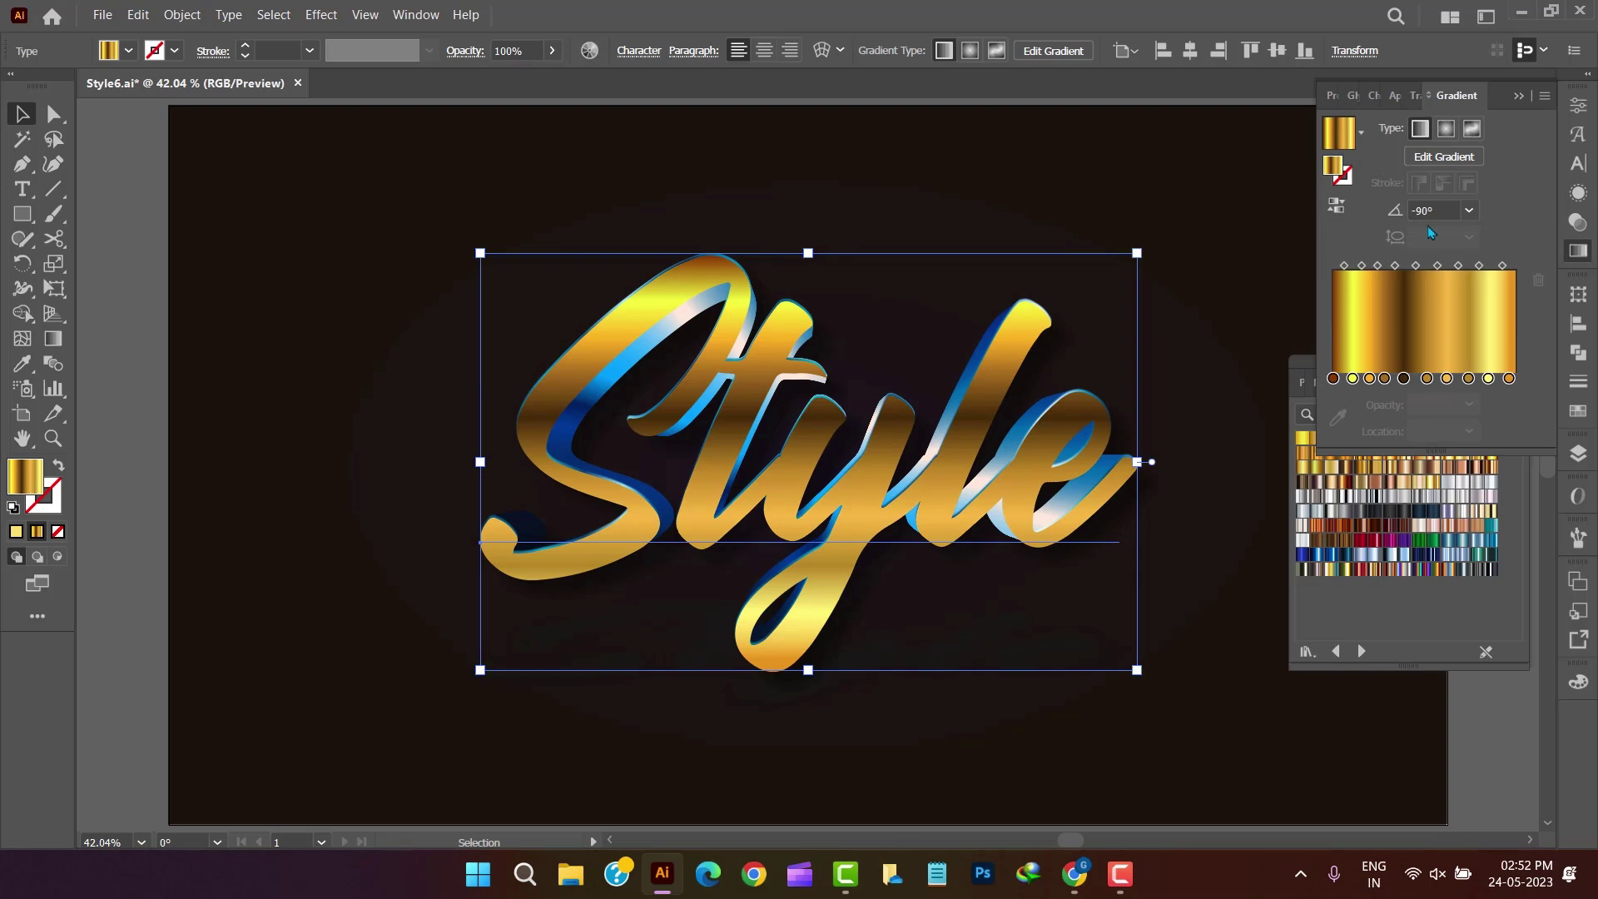
left_click(1342, 215)
left_click(1579, 251)
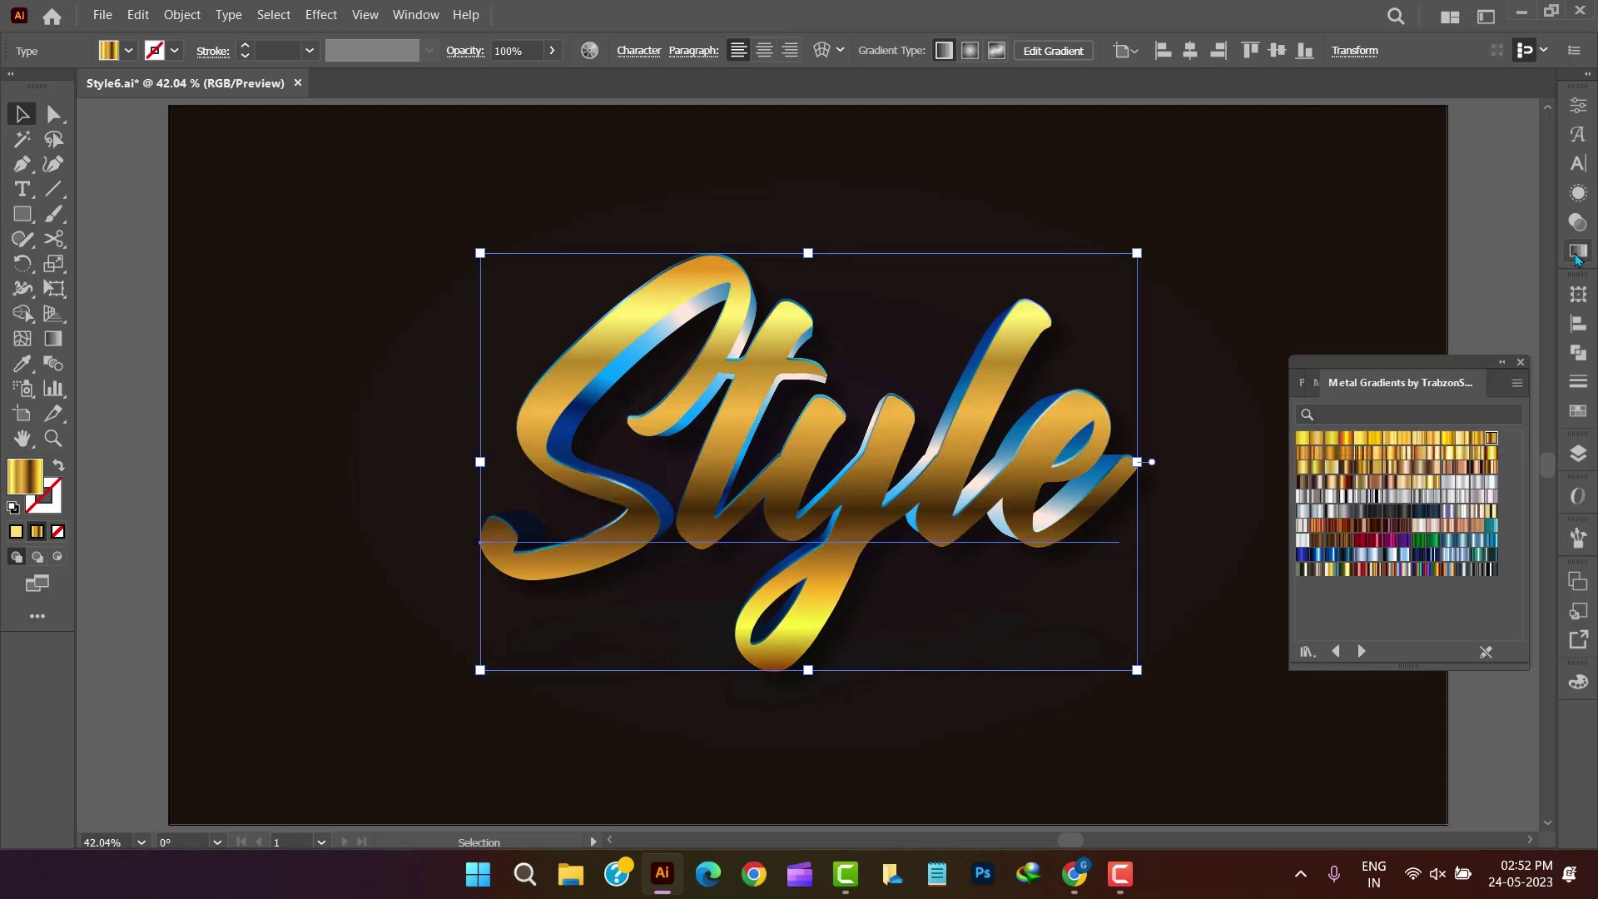
left_click(1579, 192)
left_click(1465, 286)
Apply gold Metal Gradients swatches to the blurred middle fill and the bottom fill.
left_click(1447, 286)
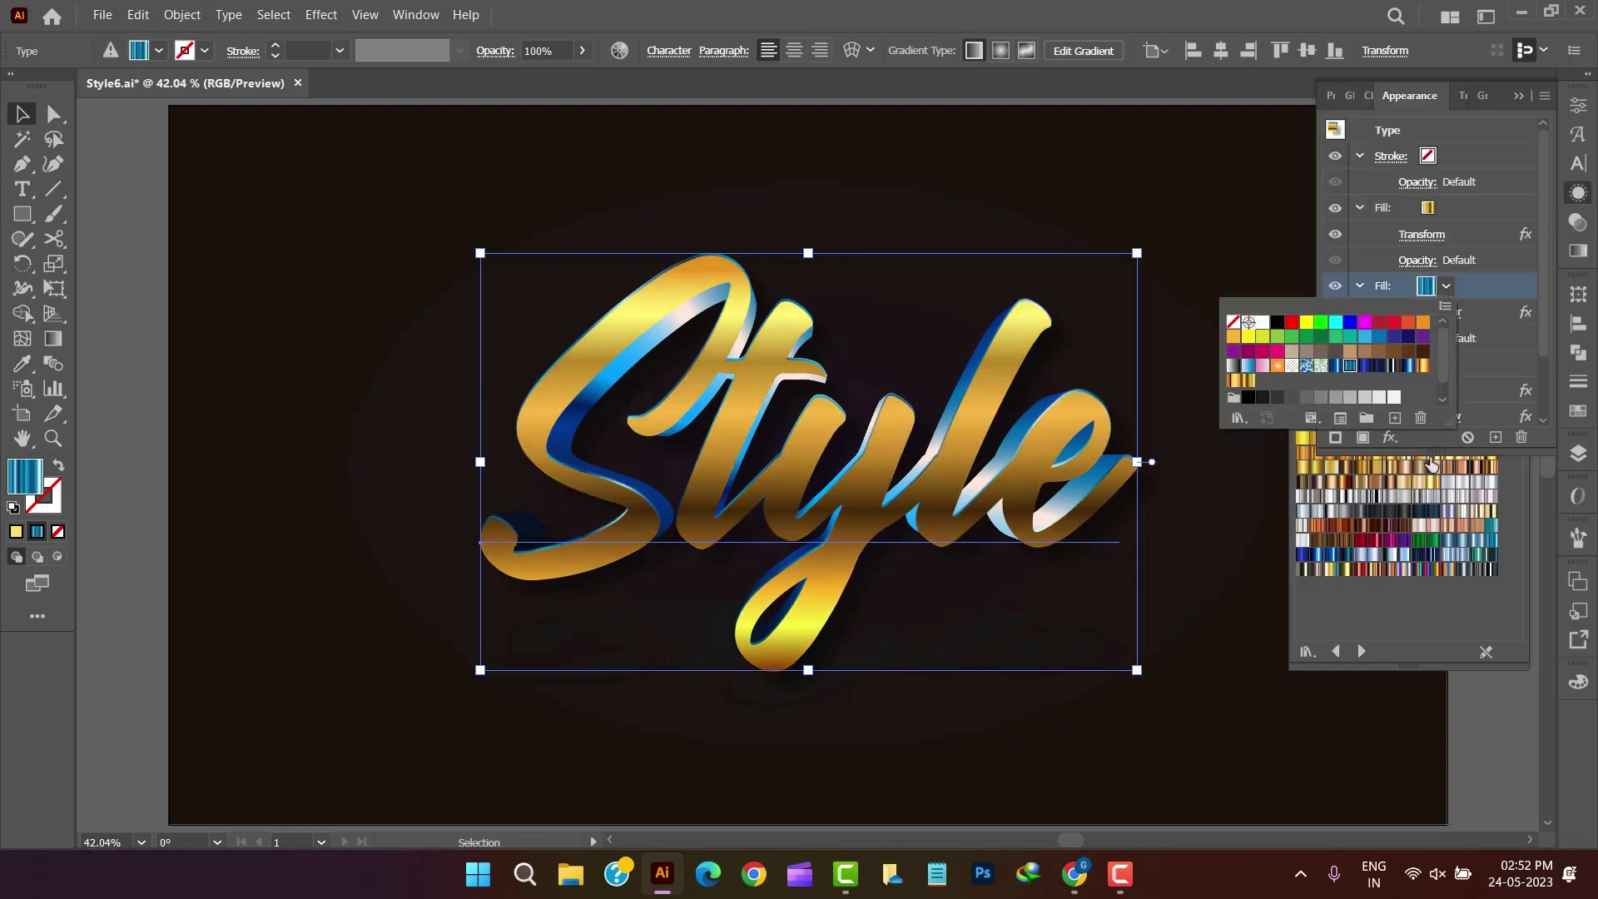
left_click_drag(1305, 374, 1302, 475)
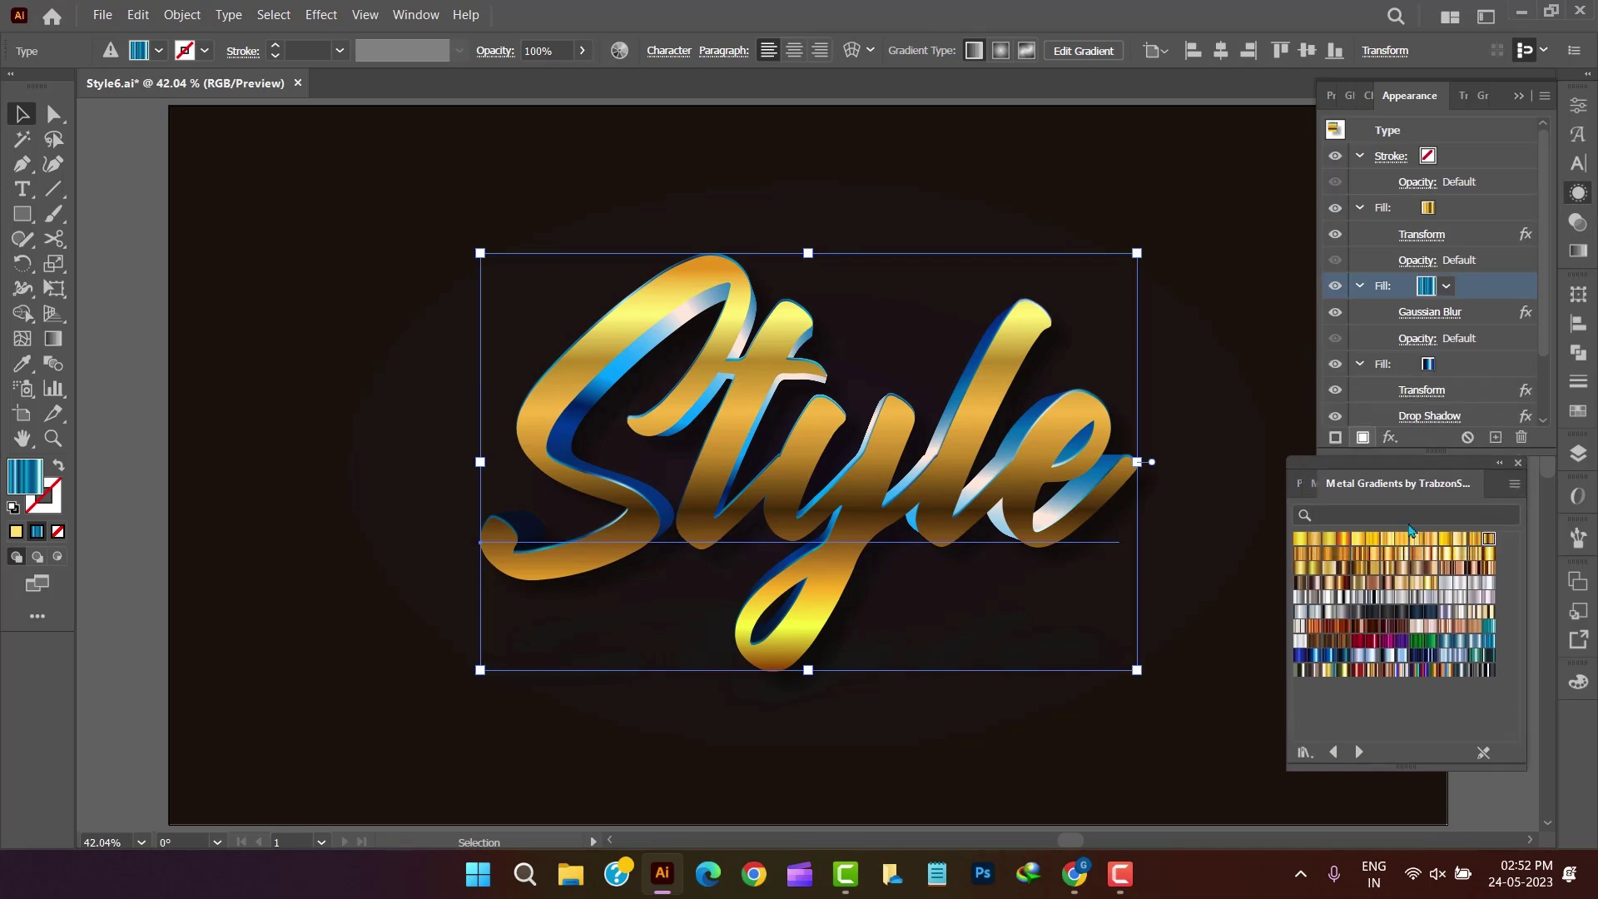
left_click(1490, 569)
left_click(1487, 365)
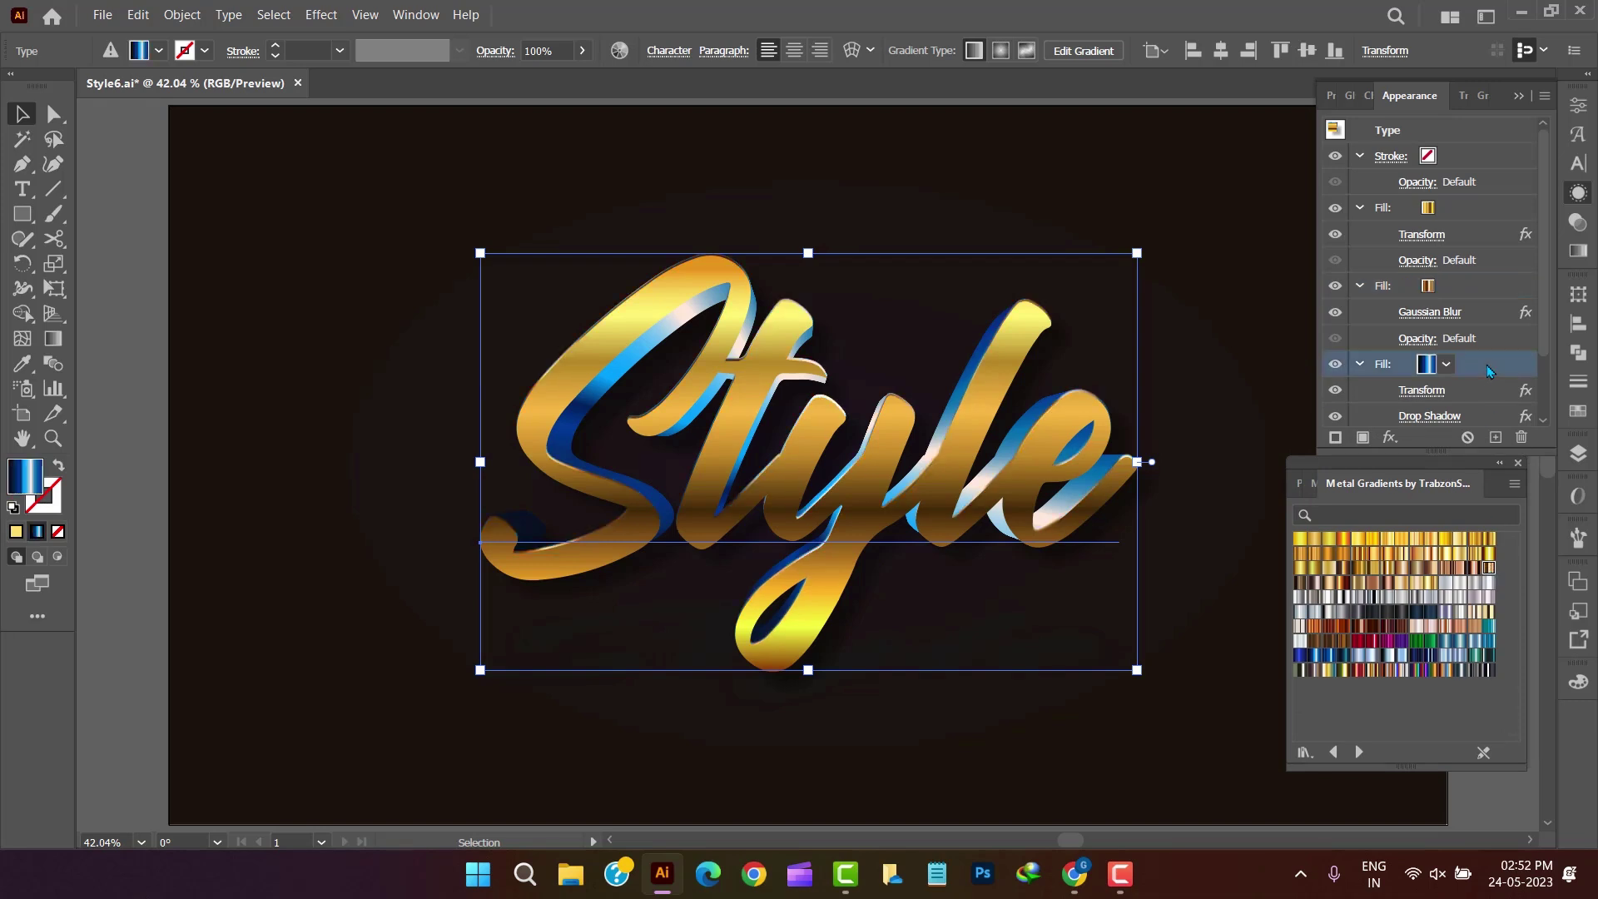
left_click(1357, 560)
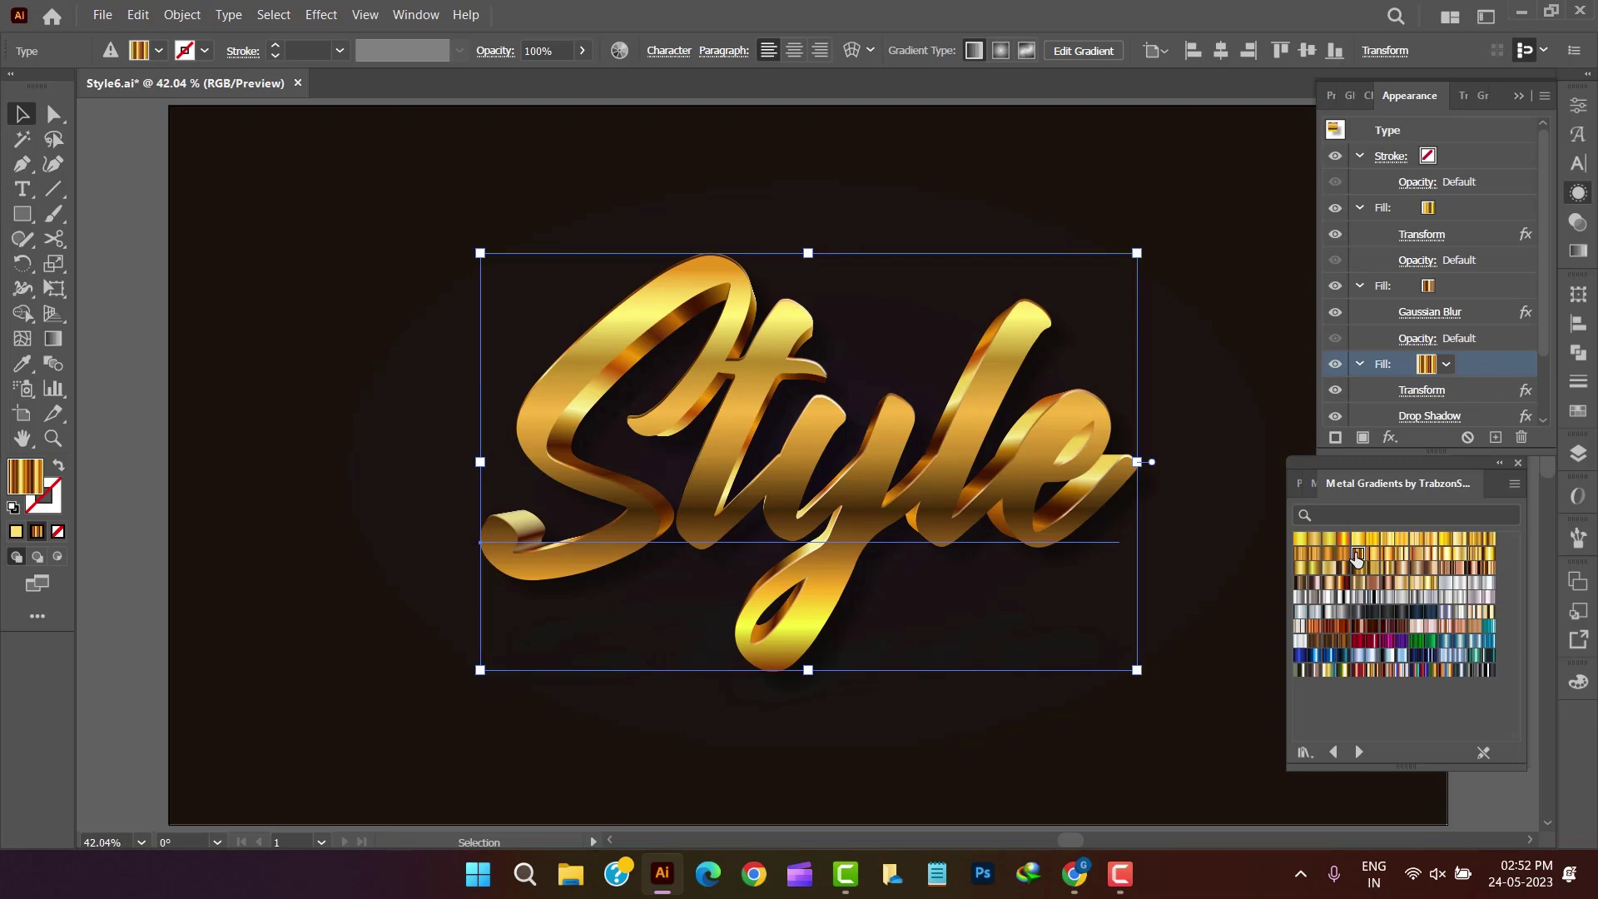
Deselect the lettering, close the Metal Gradients library, and zoom in to inspect the gold.
left_click(1580, 195)
left_click(1537, 323)
left_click(1519, 463)
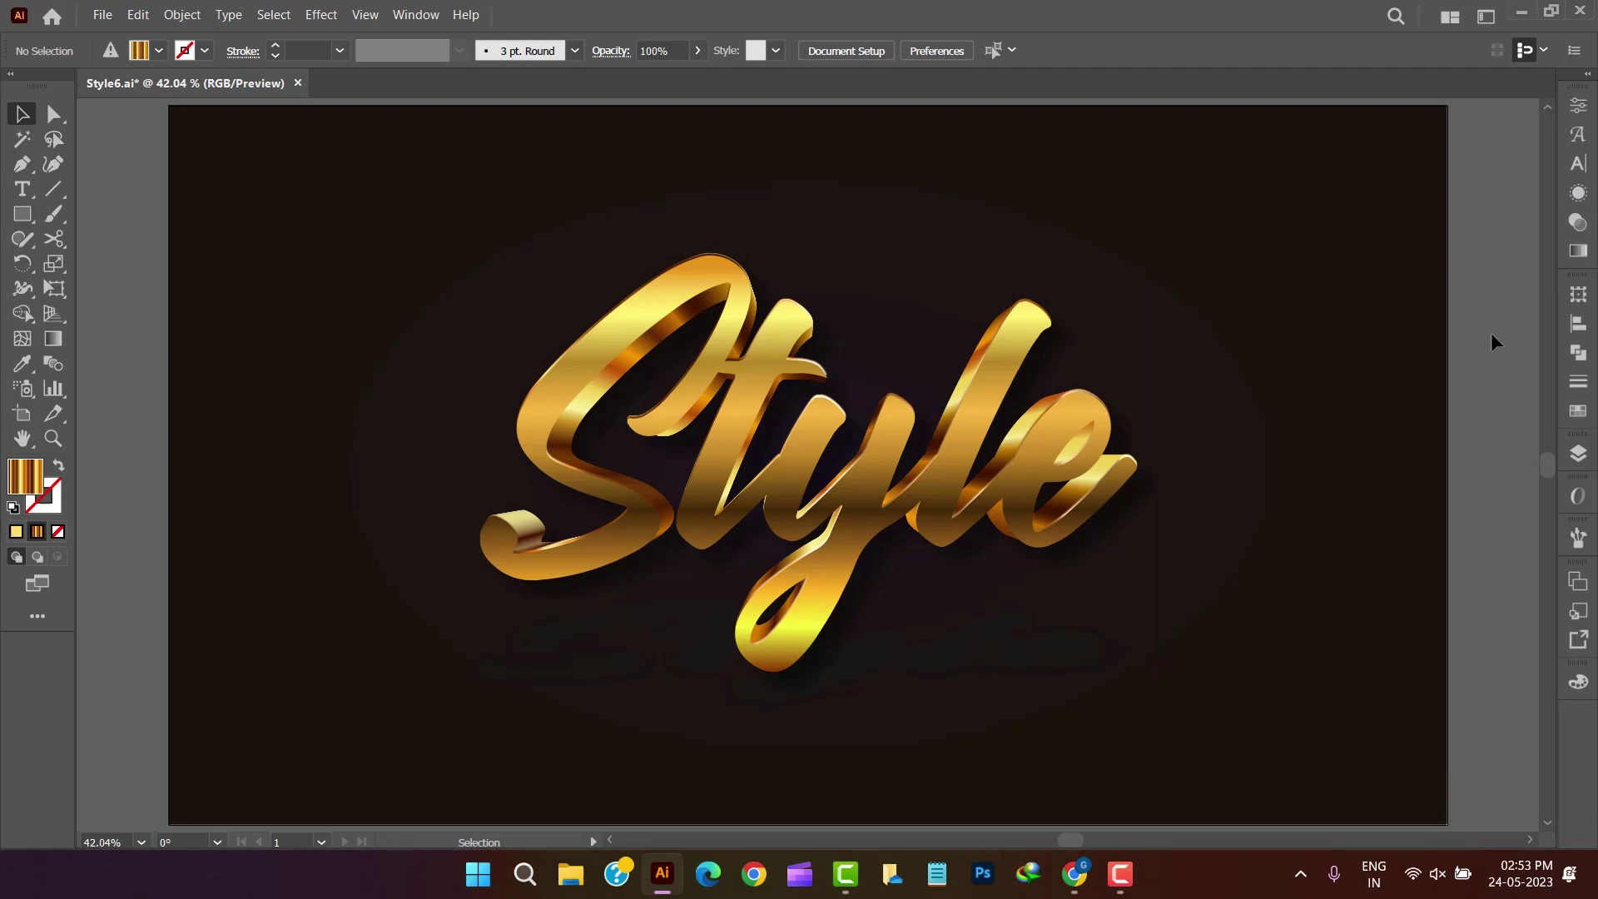
key("z")
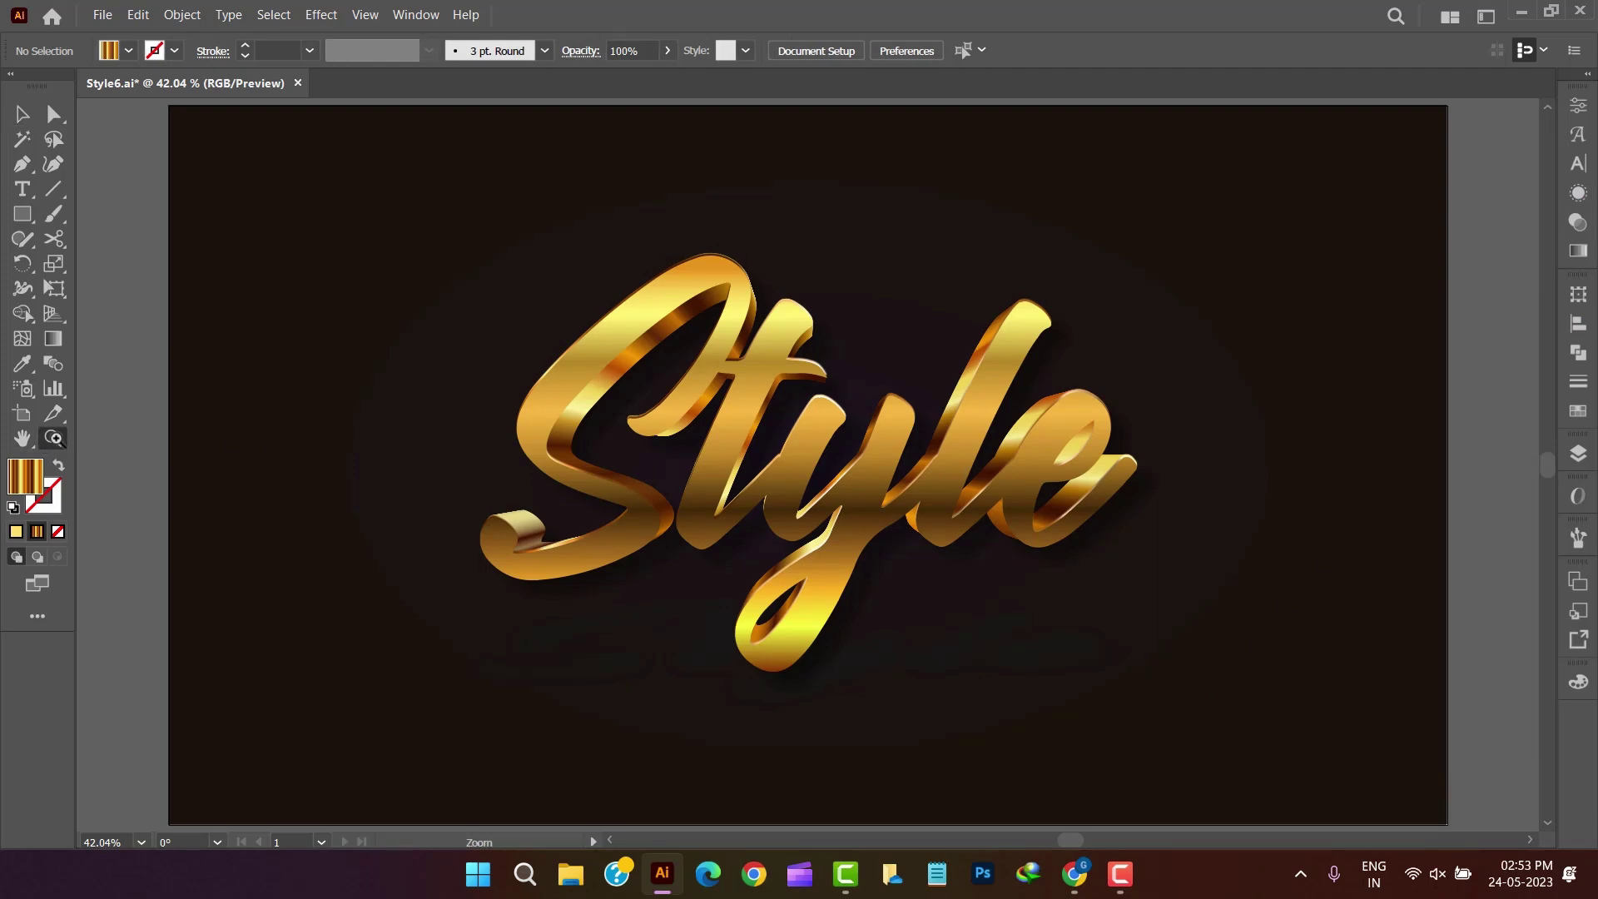
left_click(831, 460)
scroll(942, 499, "up", 4)
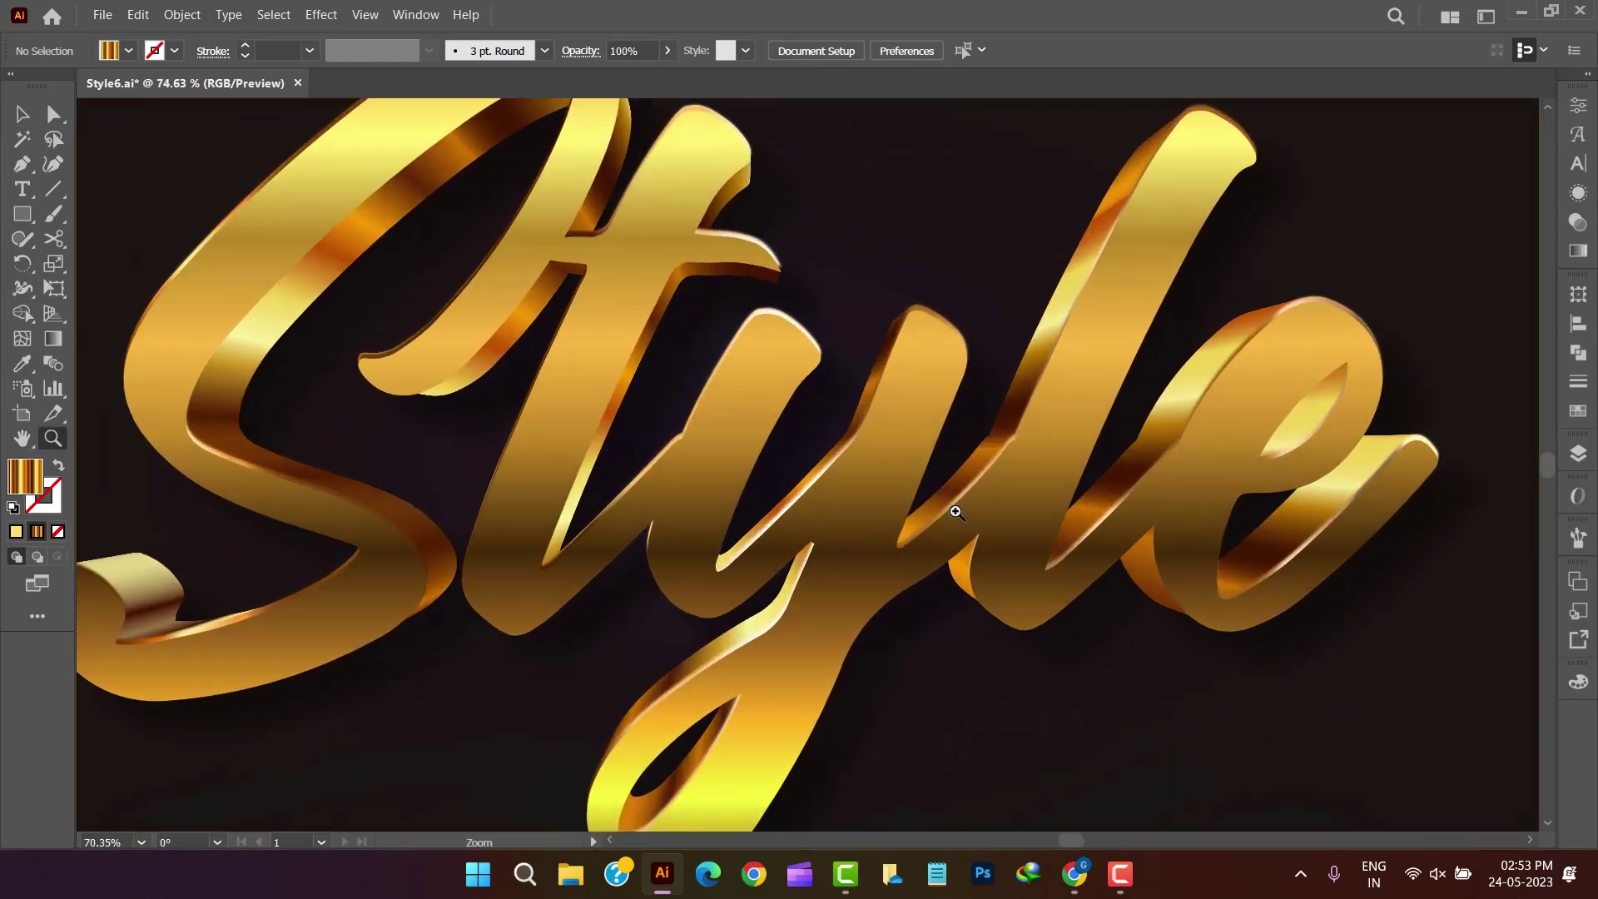
scroll(860, 560, "down", 8)
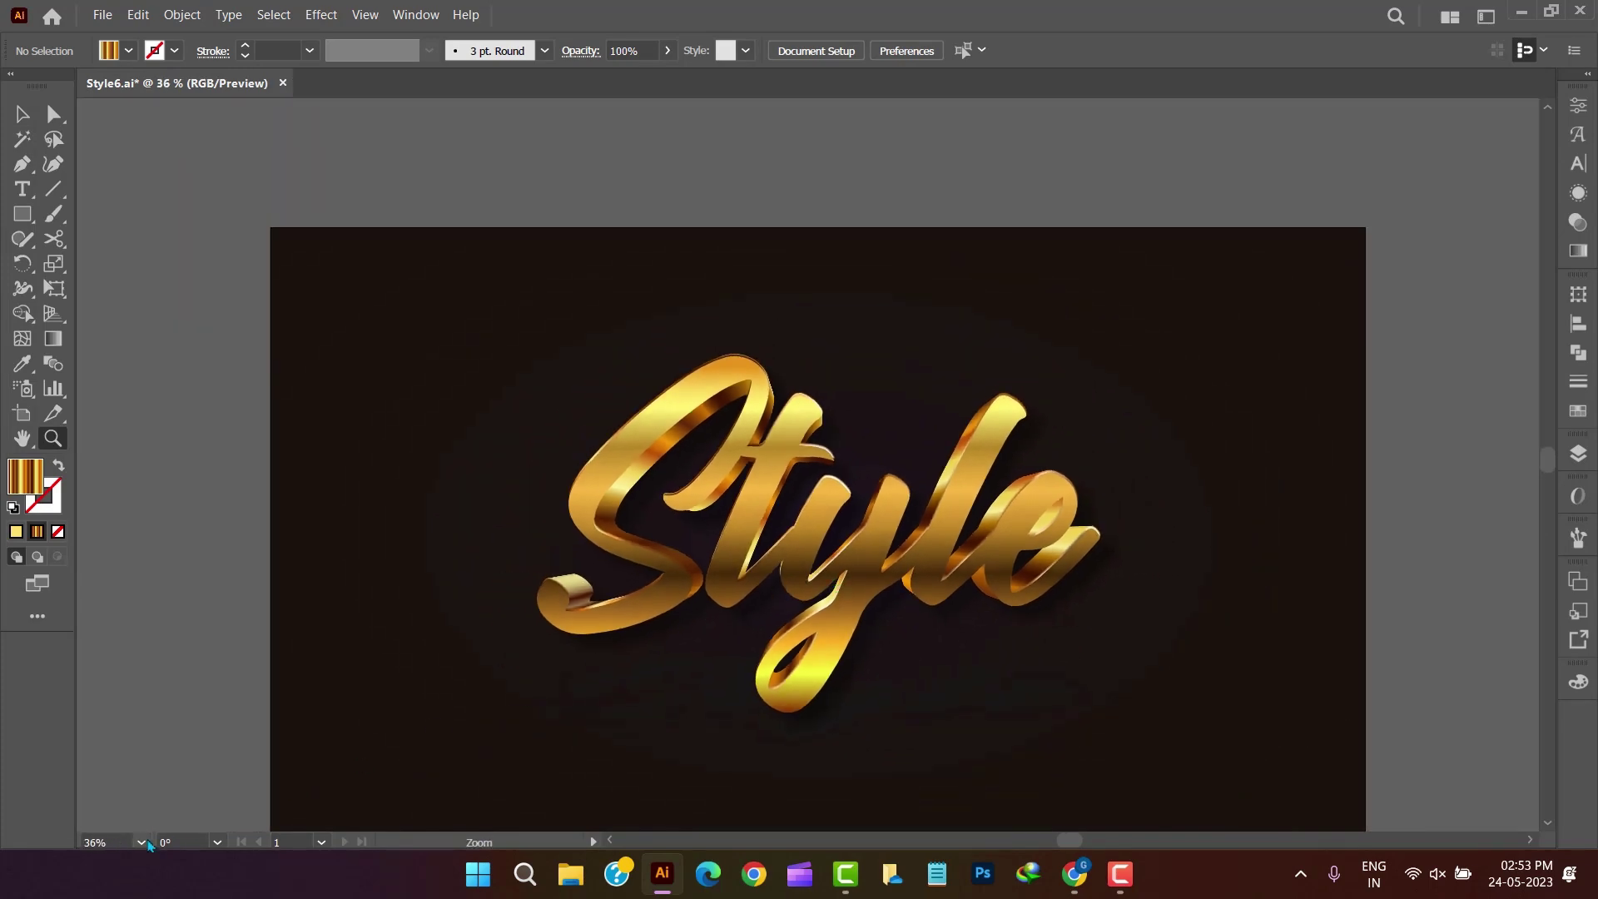